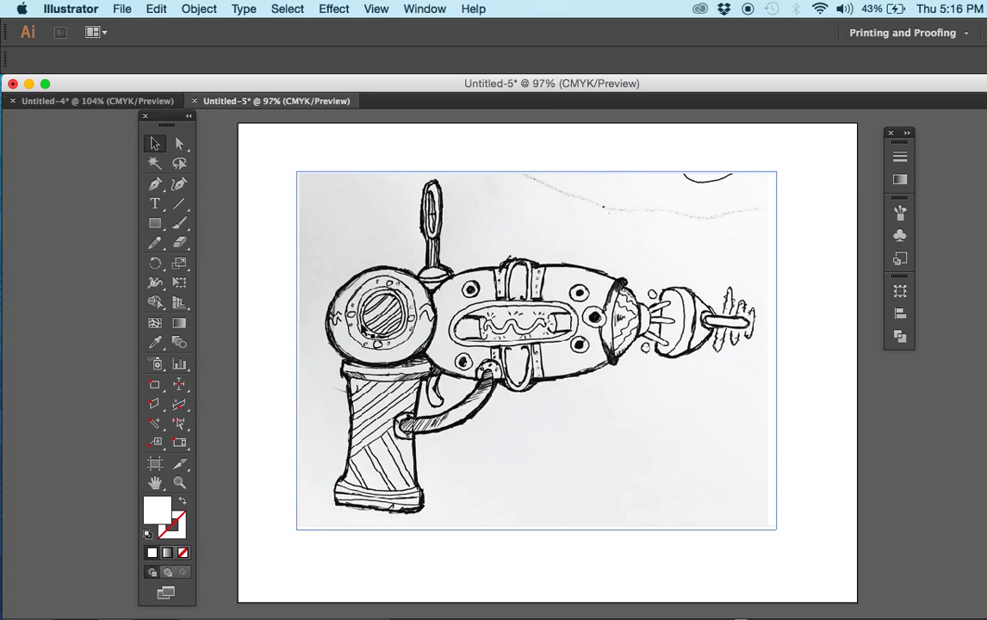
# Step: Select the placed ray gun sketch and nudge it slightly up and to the left on the artboard
pyautogui.click(226, 482)
pyautogui.click(501, 219)
pyautogui.click(523, 245)
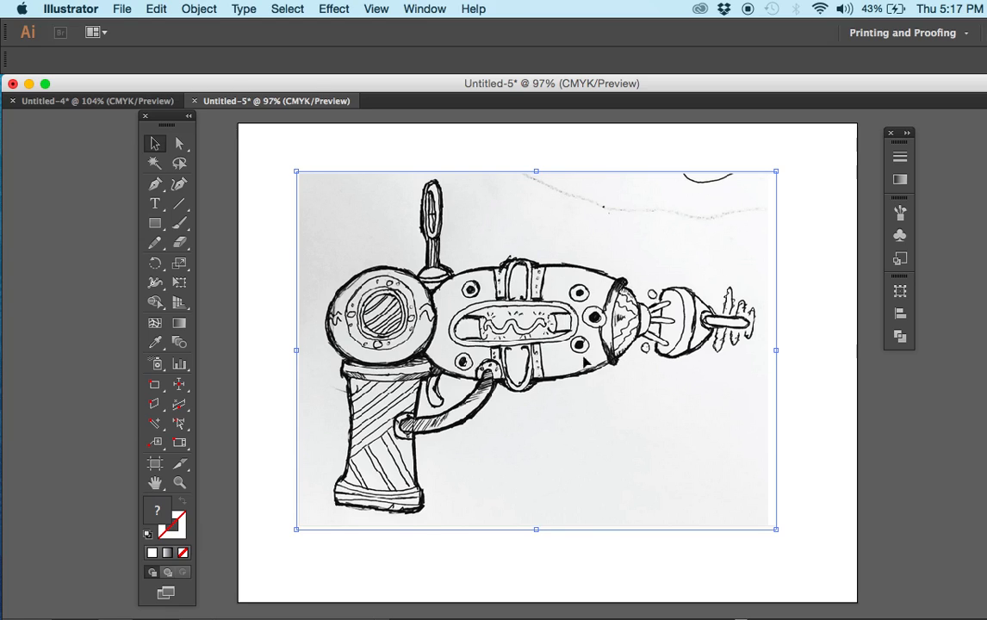
pyautogui.moveTo(765, 329); pyautogui.dragTo(761, 330)
pyautogui.moveTo(659, 371); pyautogui.dragTo(659, 367)
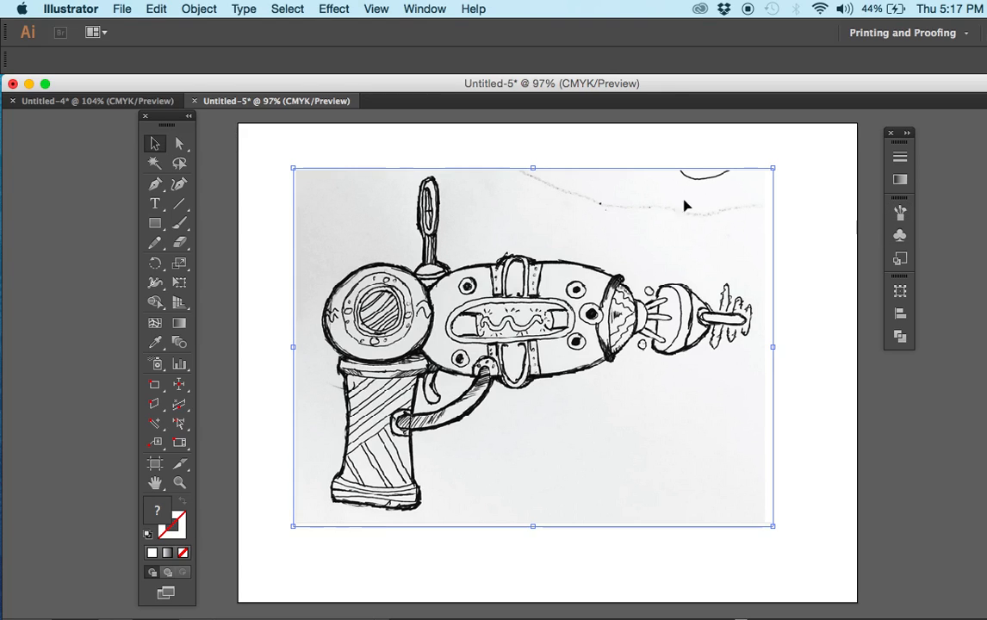
# Step: Draw a circle with the Ellipse tool over the round rear chamber of the ray gun sketch
pyautogui.click(158, 228)
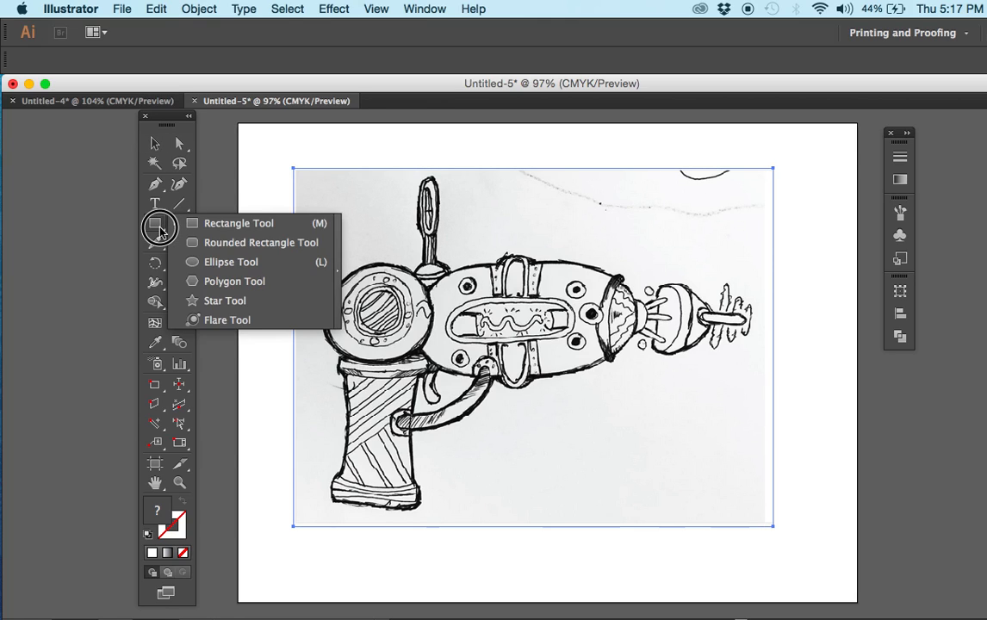
pyautogui.click(218, 267)
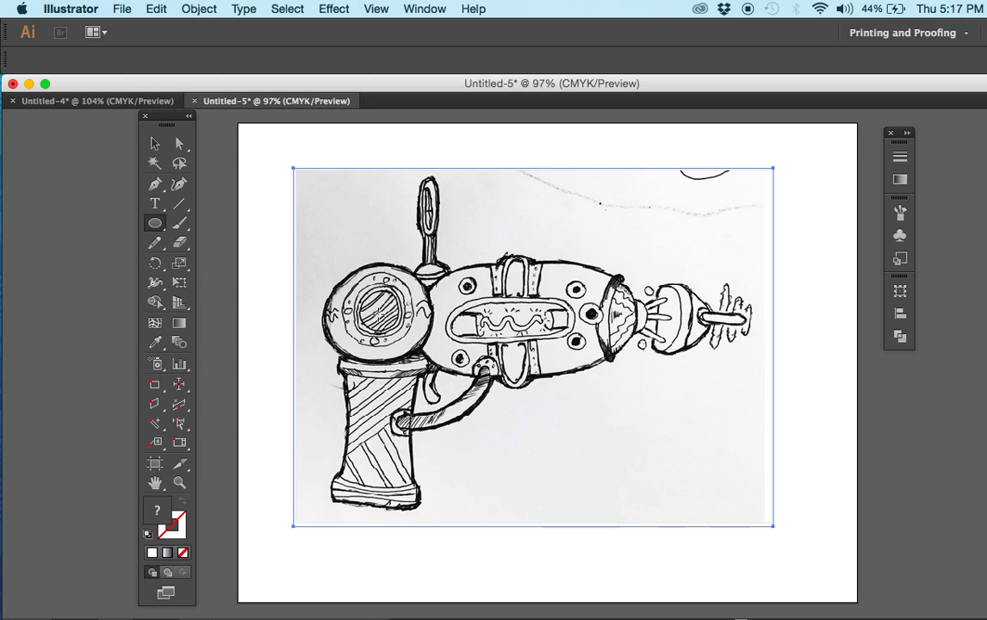
pyautogui.moveTo(370, 297)
pyautogui.mouseDown()
pyautogui.moveTo(412, 324)
pyautogui.moveTo(419, 362)
pyautogui.moveTo(424, 348)
pyautogui.moveTo(430, 365)
pyautogui.mouseUp()
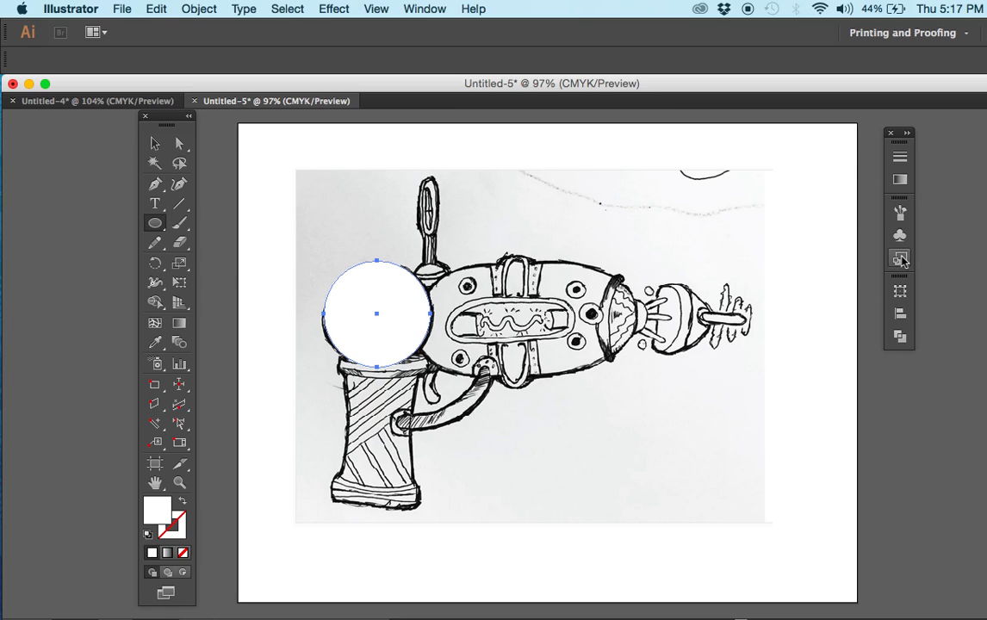
pyautogui.click(900, 183)
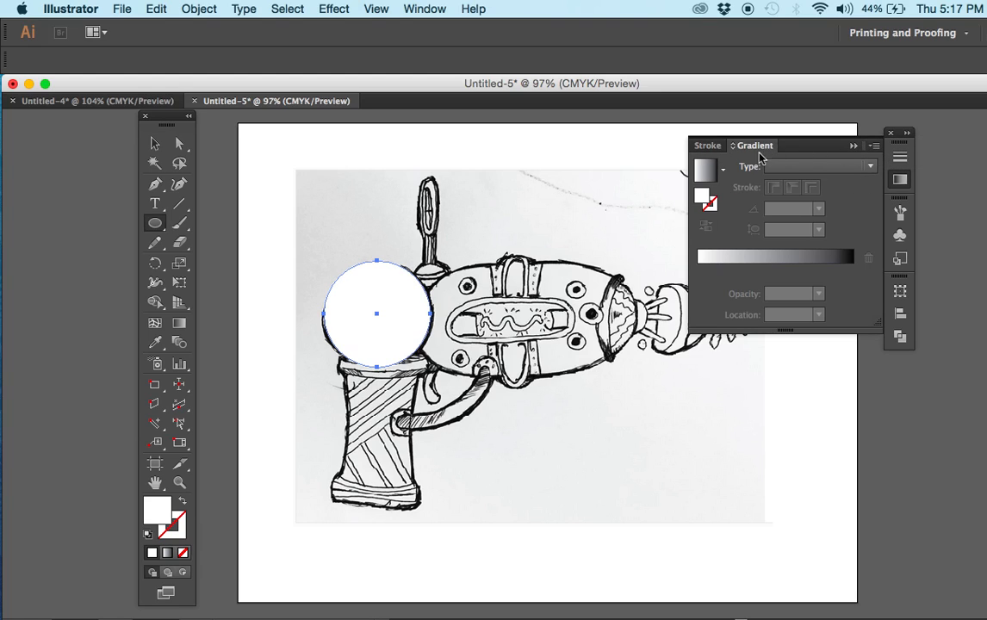
pyautogui.click(705, 146)
pyautogui.click(750, 151)
pyautogui.click(723, 169)
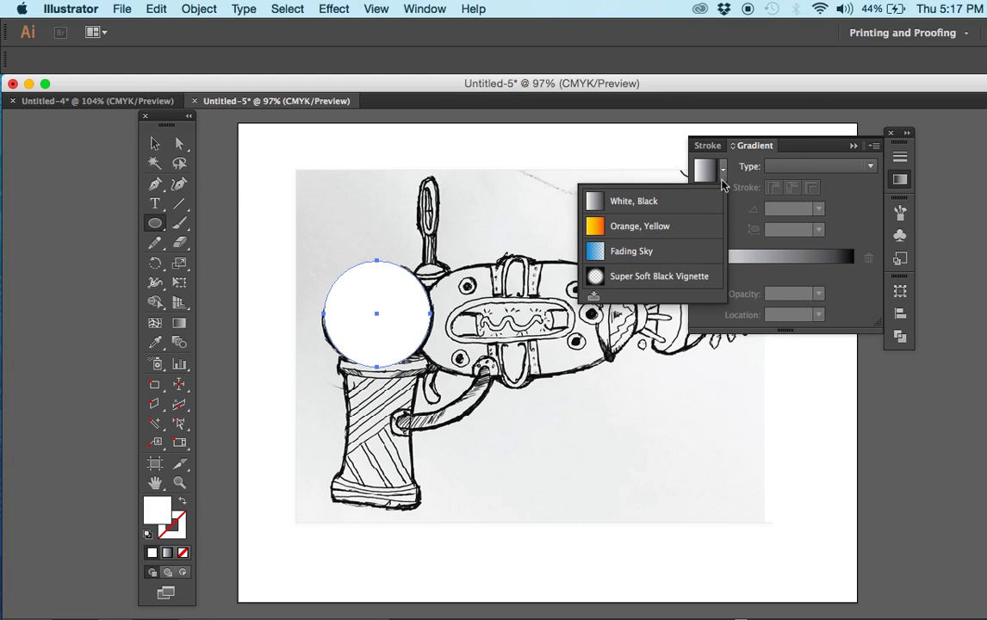
pyautogui.click(724, 170)
pyautogui.click(870, 166)
pyautogui.click(870, 166)
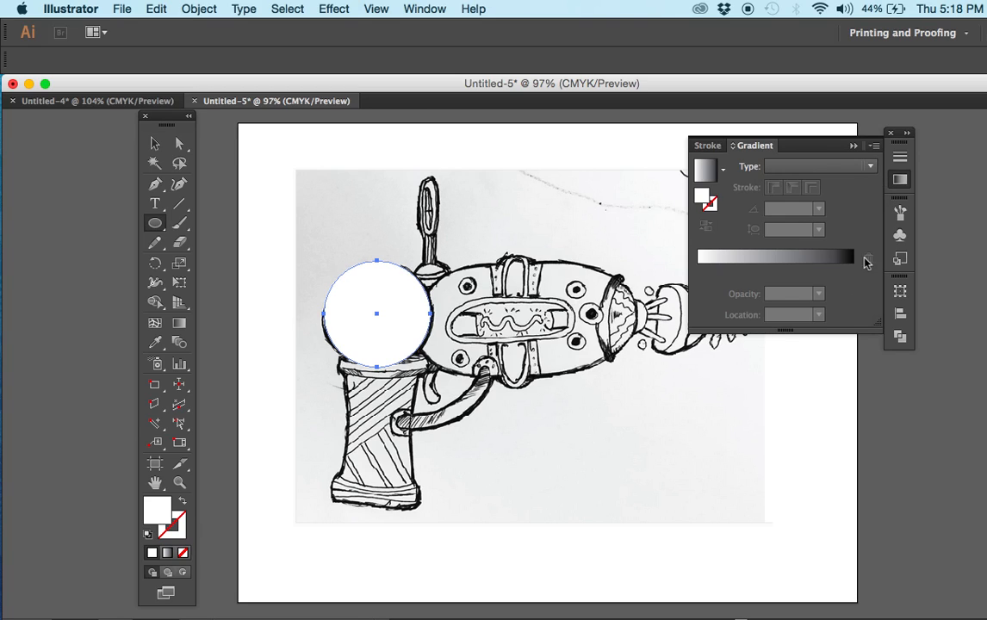
pyautogui.click(900, 178)
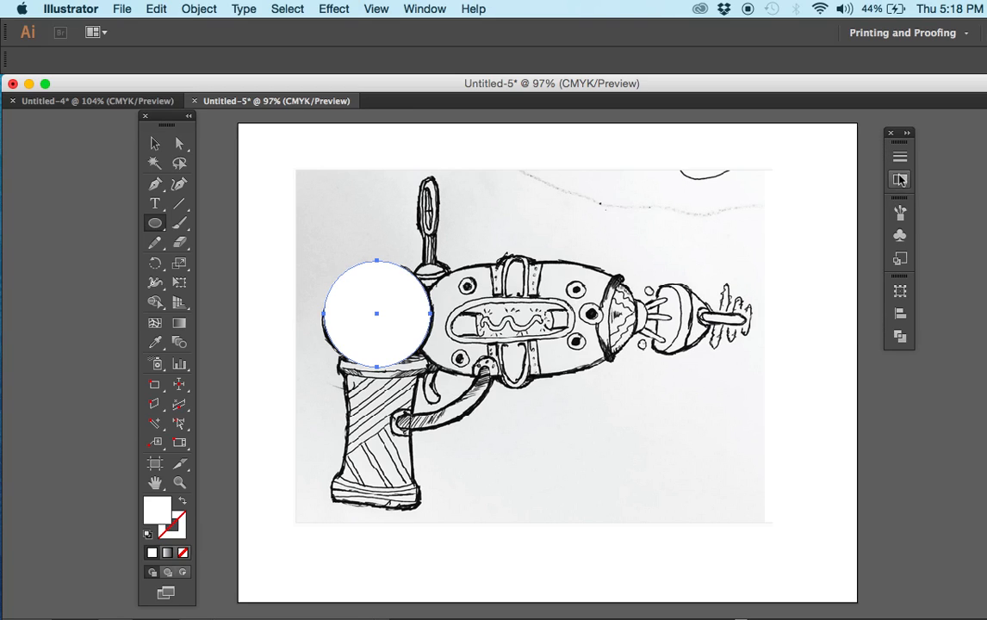
pyautogui.click(901, 213)
pyautogui.click(903, 215)
# Step: Set the circle's fill to light blue A4BDEA
pyautogui.doubleClick(165, 513)
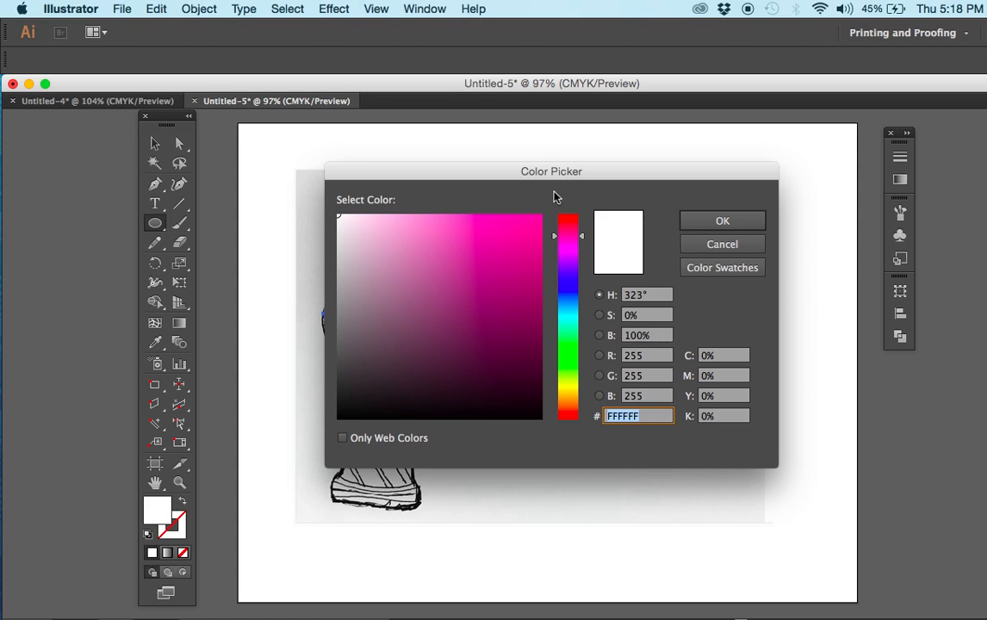
pyautogui.moveTo(557, 172); pyautogui.dragTo(711, 141)
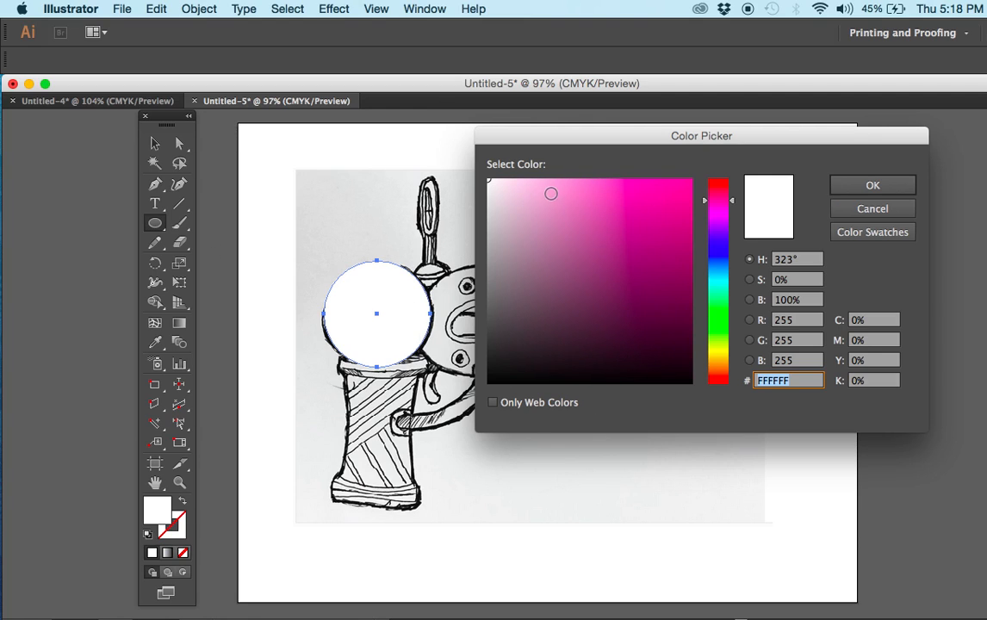
pyautogui.click(523, 193)
pyautogui.moveTo(531, 211); pyautogui.dragTo(547, 196)
pyautogui.moveTo(733, 199); pyautogui.dragTo(733, 258)
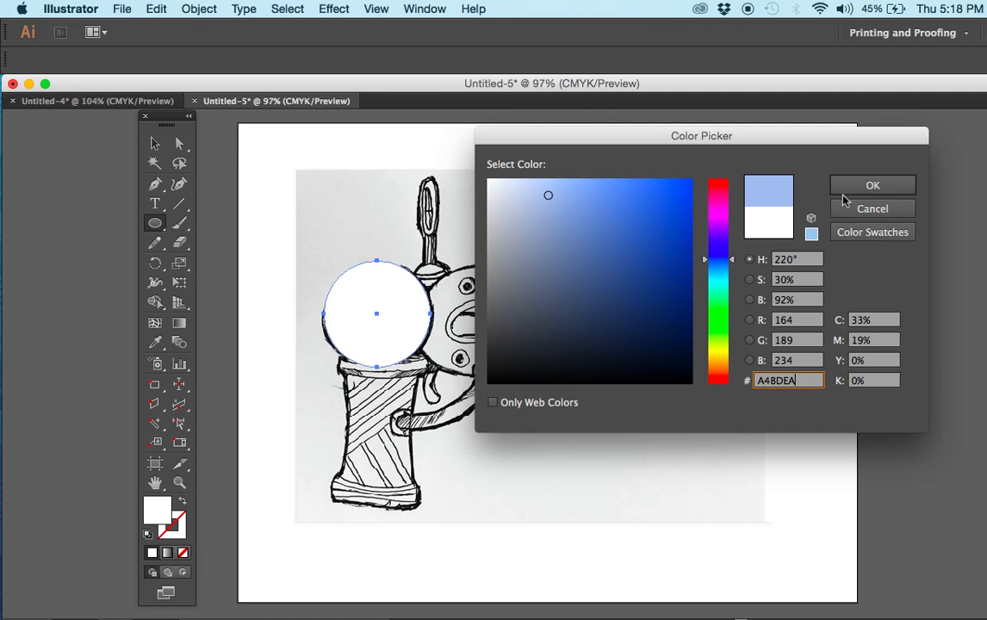
pyautogui.click(872, 189)
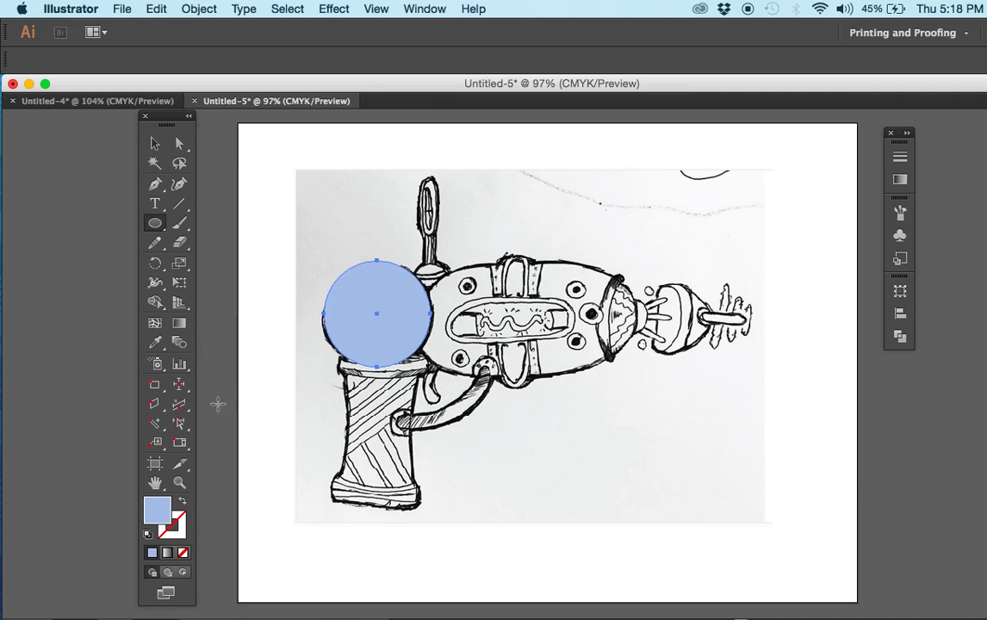
# Step: Create a vertical column of six equal light blue palette squares with the Rectangle tool, beside the artboard's left edge
pyautogui.click(159, 224)
pyautogui.click(190, 223)
pyautogui.moveTo(162, 121); pyautogui.dragTo(50, 117)
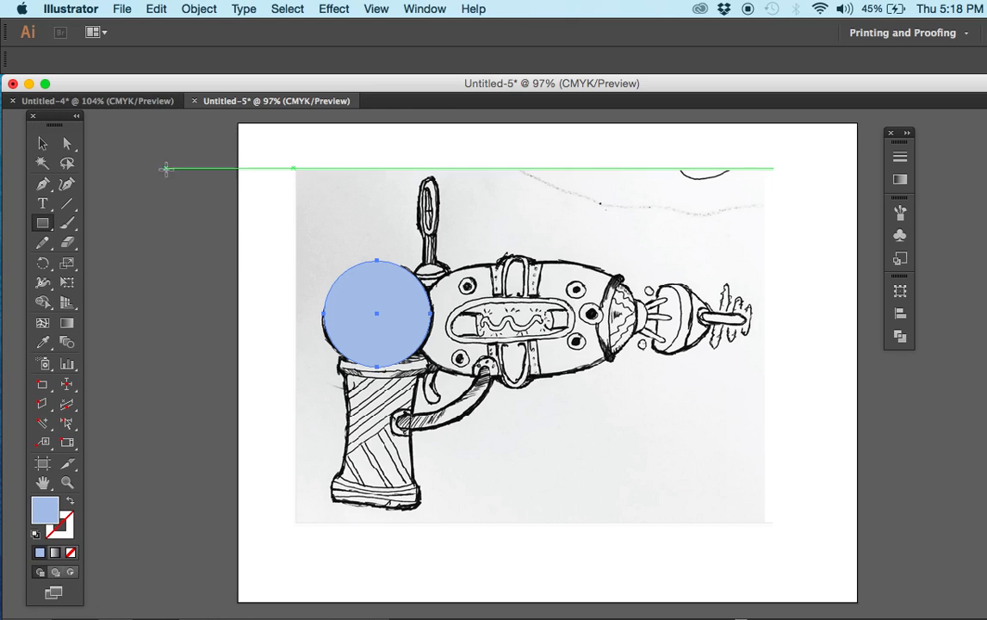
pyautogui.moveTo(143, 140); pyautogui.dragTo(161, 588)
pyautogui.press('v')
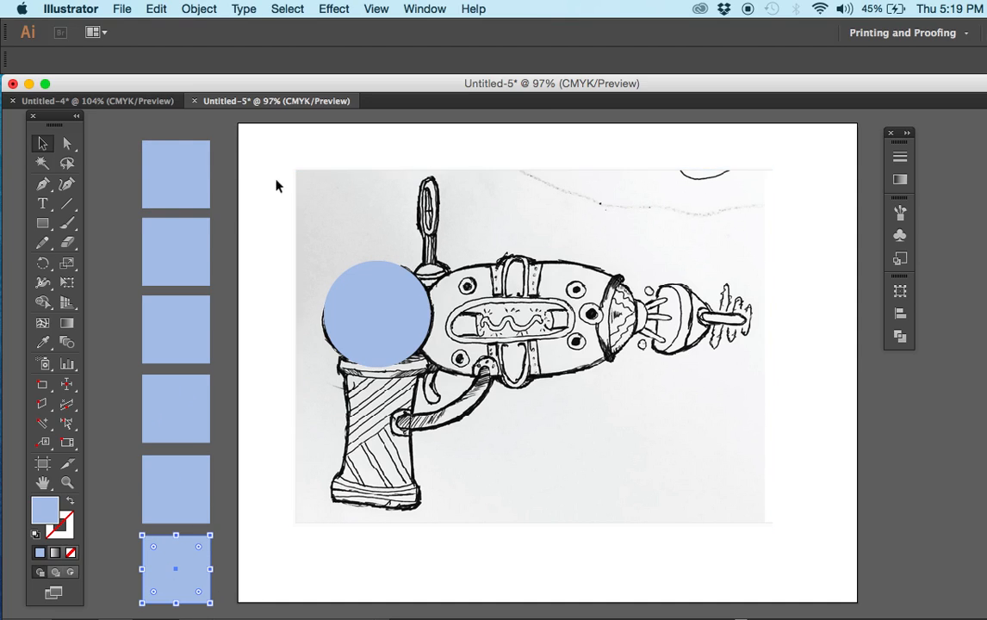
pyautogui.click(133, 220)
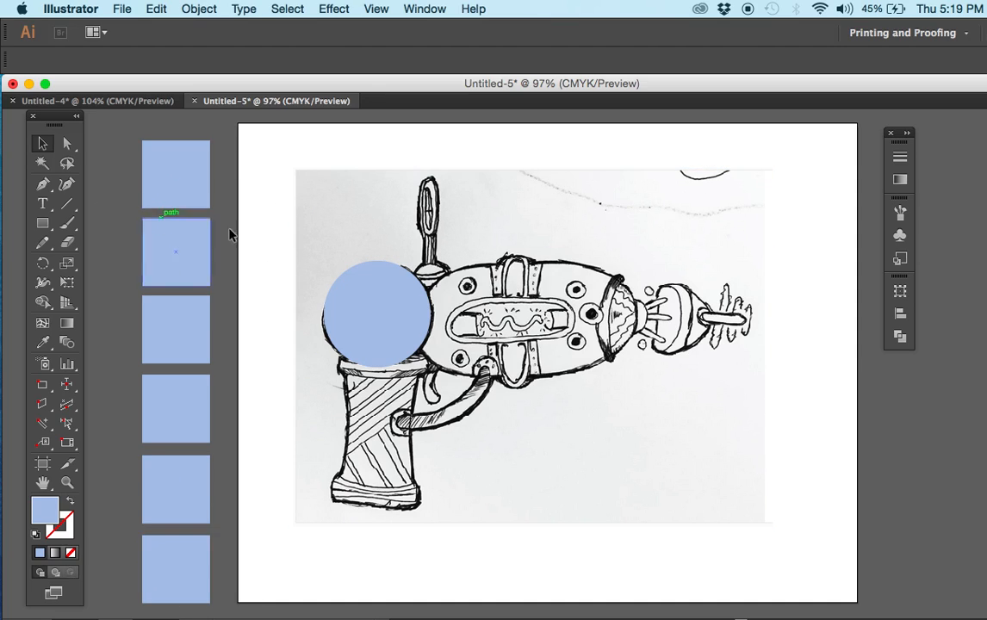
# Step: Recolor the second palette square light purple by changing only the fill's hue
pyautogui.click(403, 326)
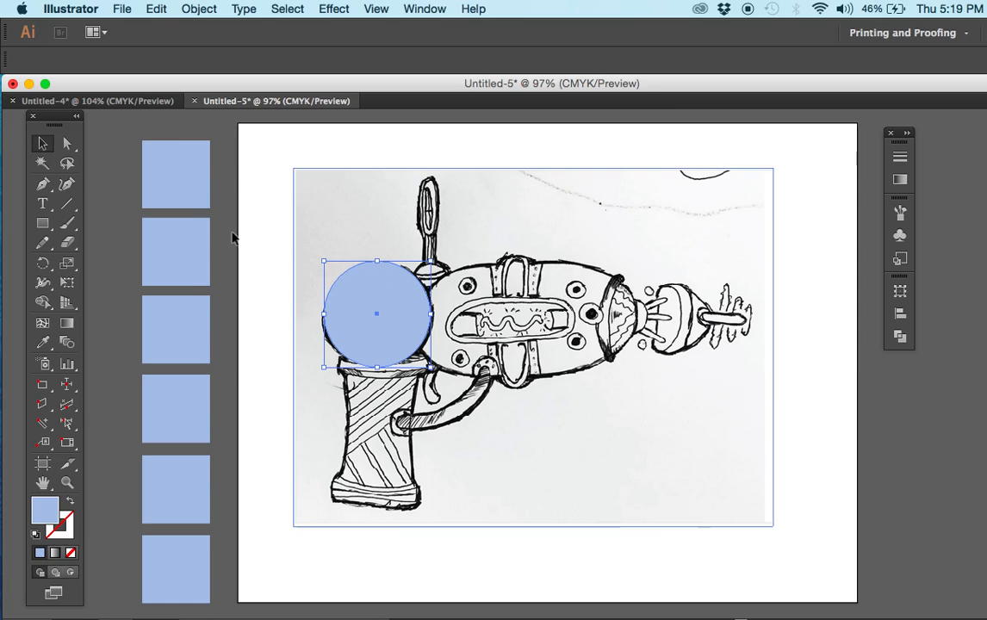
pyautogui.click(178, 248)
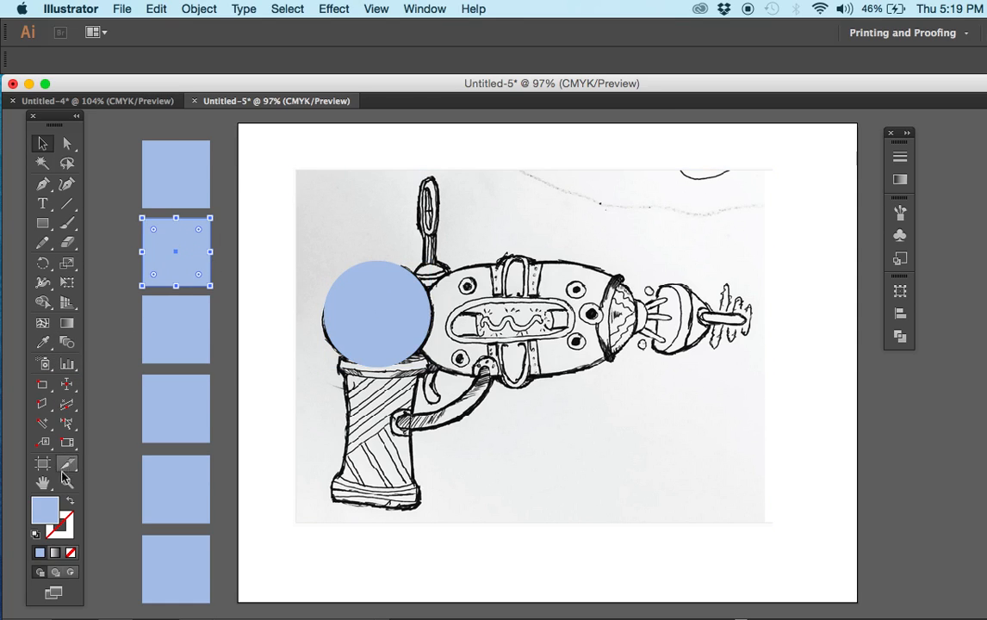
pyautogui.doubleClick(45, 508)
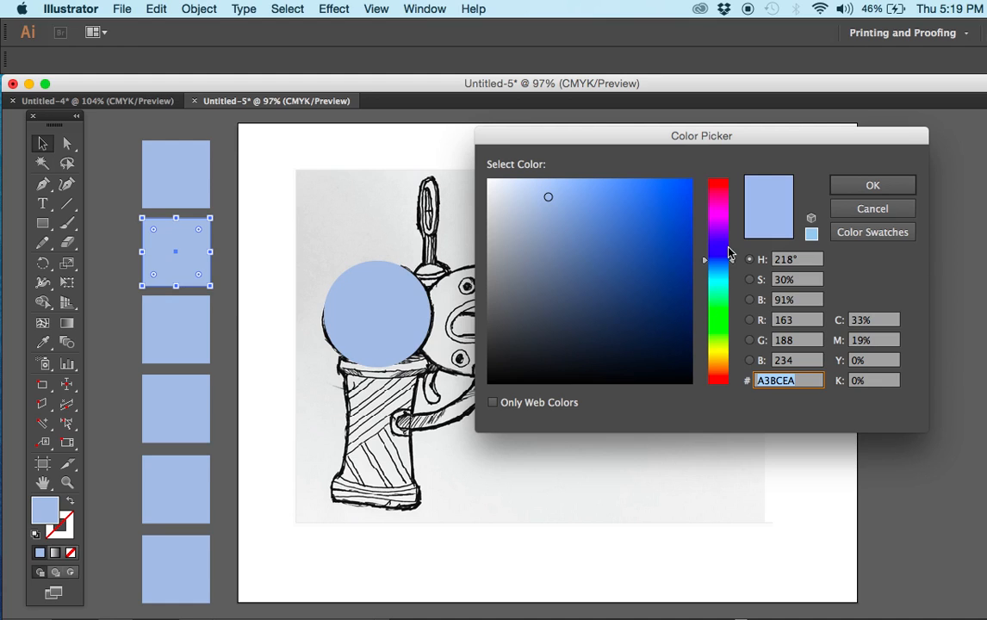
pyautogui.moveTo(708, 260); pyautogui.dragTo(737, 217)
pyautogui.click(849, 186)
# Step: Recolor the third palette square light teal by shifting the fill's hue
pyautogui.click(165, 309)
pyautogui.click(42, 518)
pyautogui.doubleClick(42, 518)
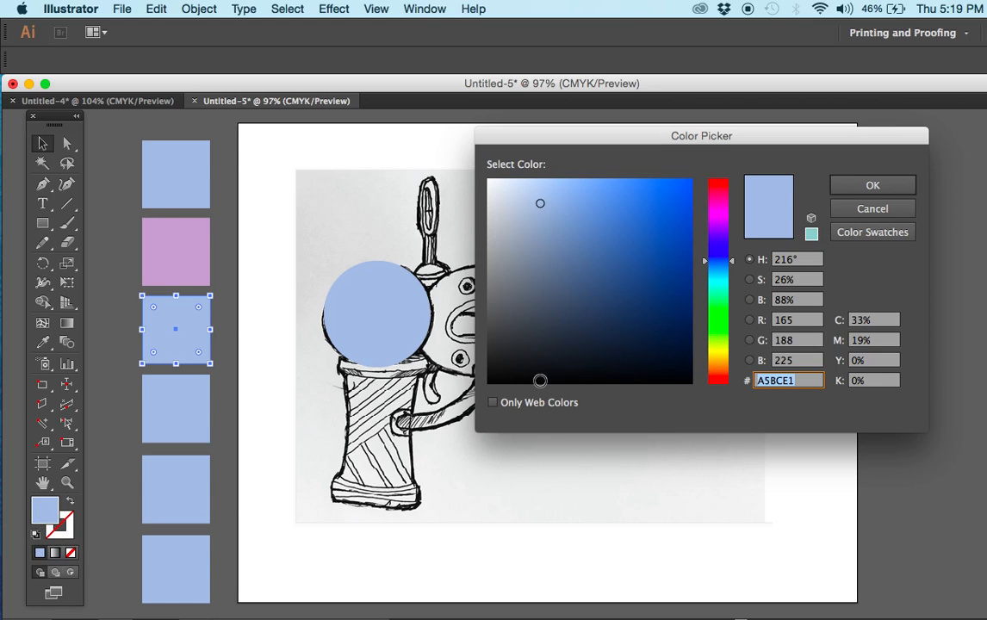
pyautogui.click(732, 279)
pyautogui.moveTo(733, 279); pyautogui.dragTo(733, 292)
pyautogui.click(873, 186)
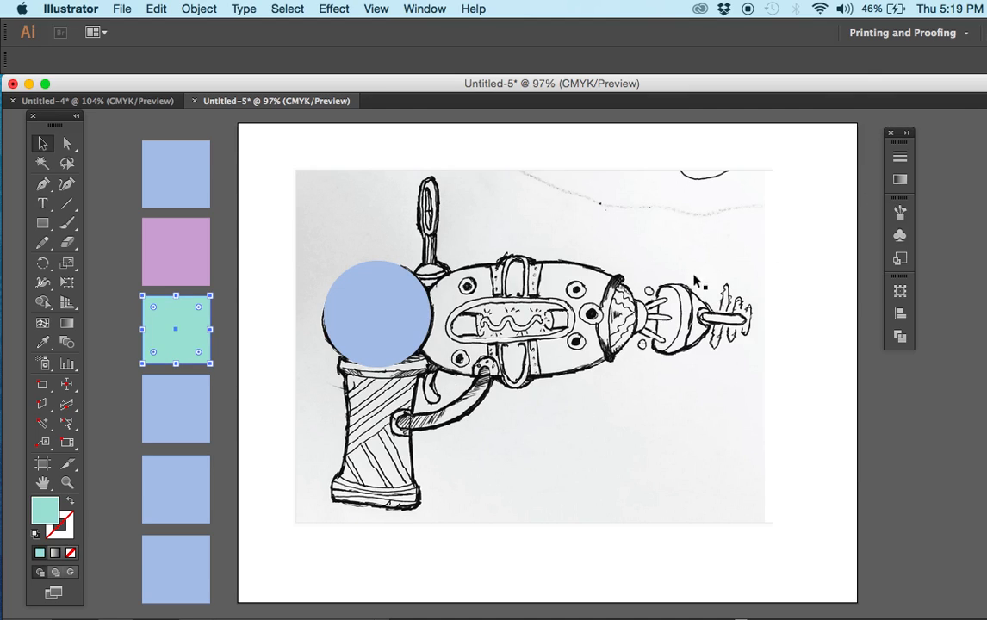
# Step: Recolor the fourth palette square light green, A6E0AD
pyautogui.click(189, 410)
pyautogui.doubleClick(47, 513)
pyautogui.moveTo(732, 266); pyautogui.dragTo(731, 311)
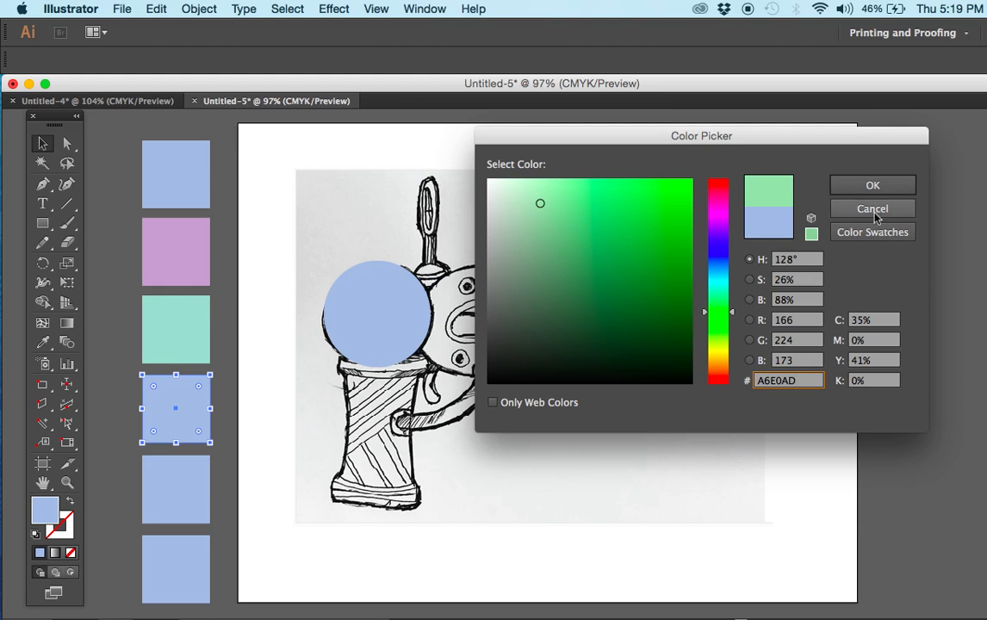
pyautogui.click(874, 186)
# Step: Recolor the fifth palette square tan, E0C8A6
pyautogui.click(175, 488)
pyautogui.doubleClick(49, 509)
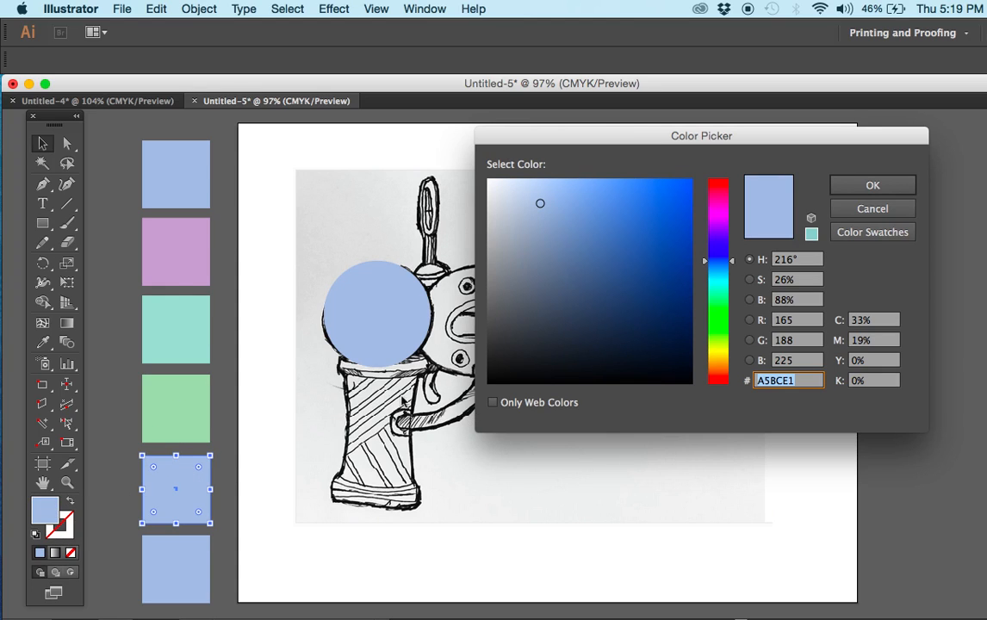
pyautogui.moveTo(733, 264); pyautogui.dragTo(734, 364)
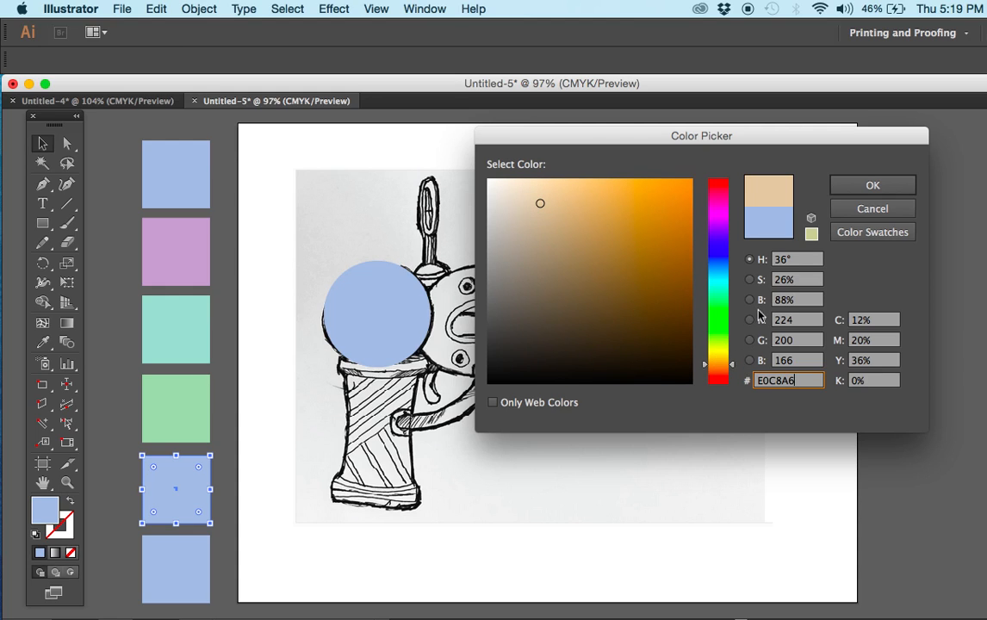
pyautogui.click(865, 186)
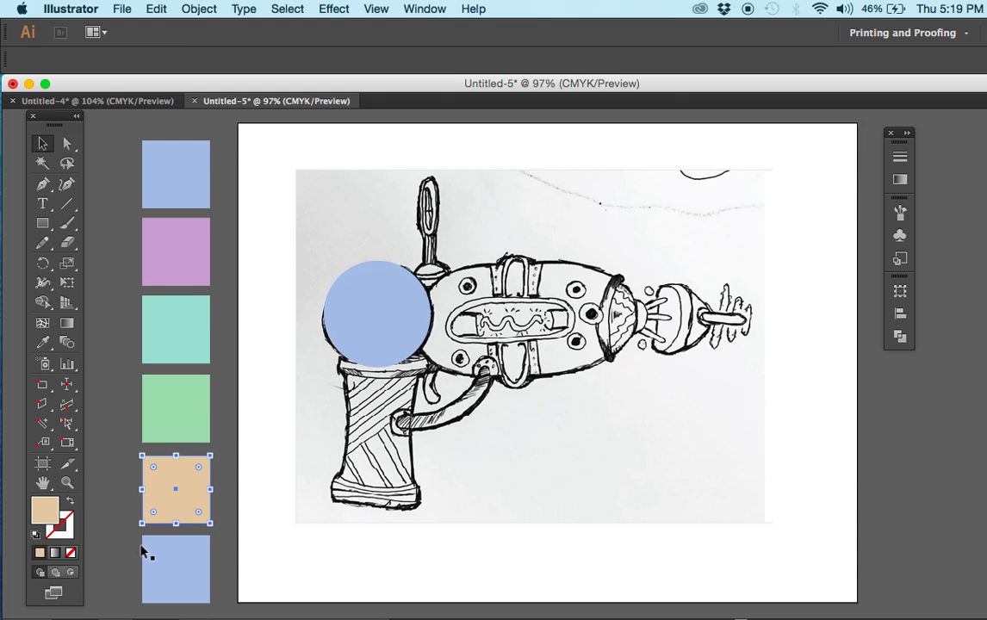
# Step: Recolor the sixth palette square pale yellow, DEE0A6, and leave isolation mode
pyautogui.doubleClick(167, 564)
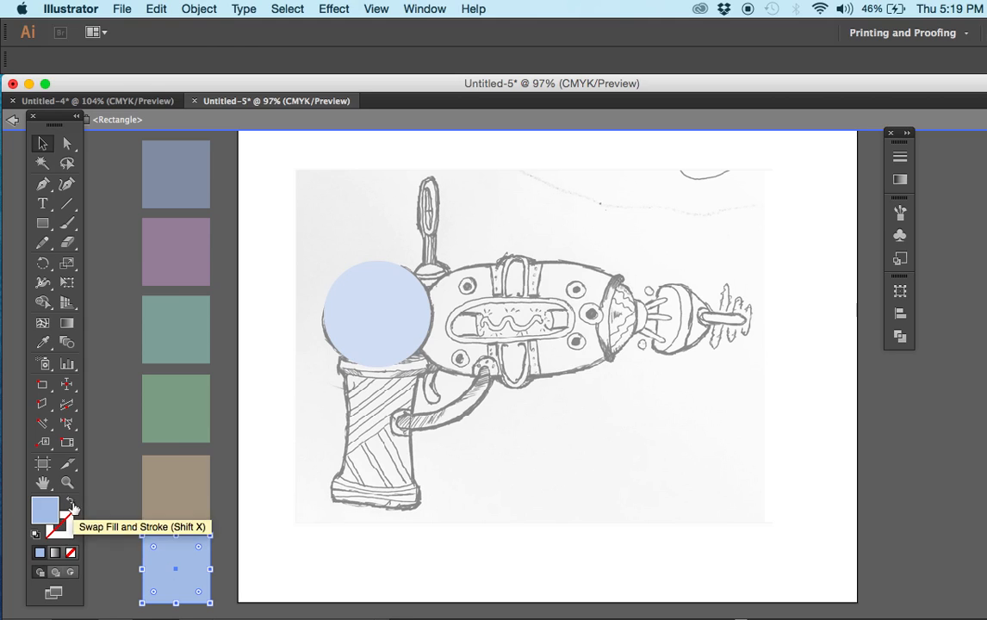
pyautogui.doubleClick(43, 517)
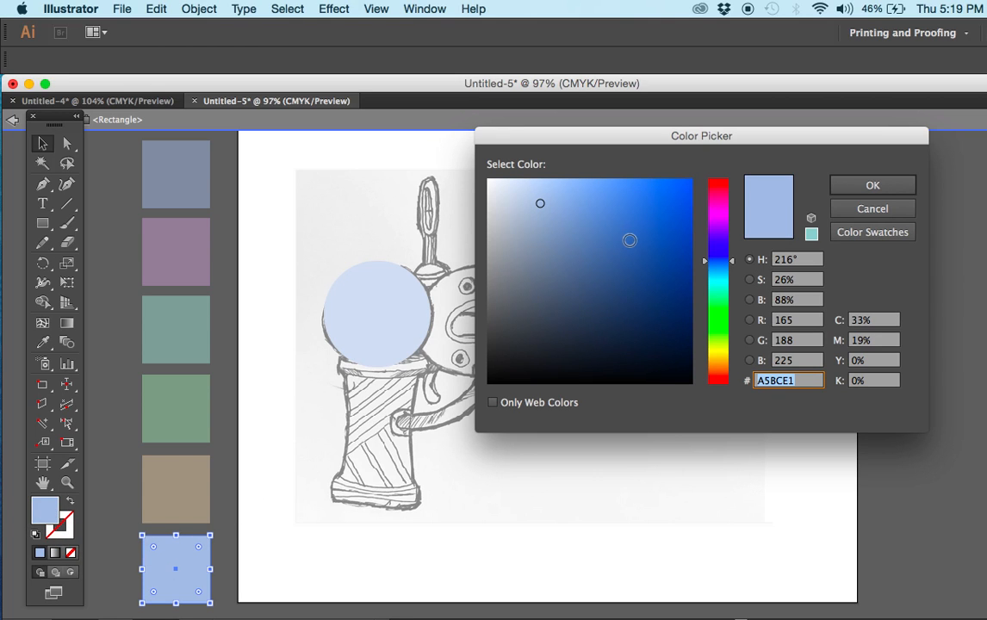
pyautogui.moveTo(732, 265); pyautogui.dragTo(725, 349)
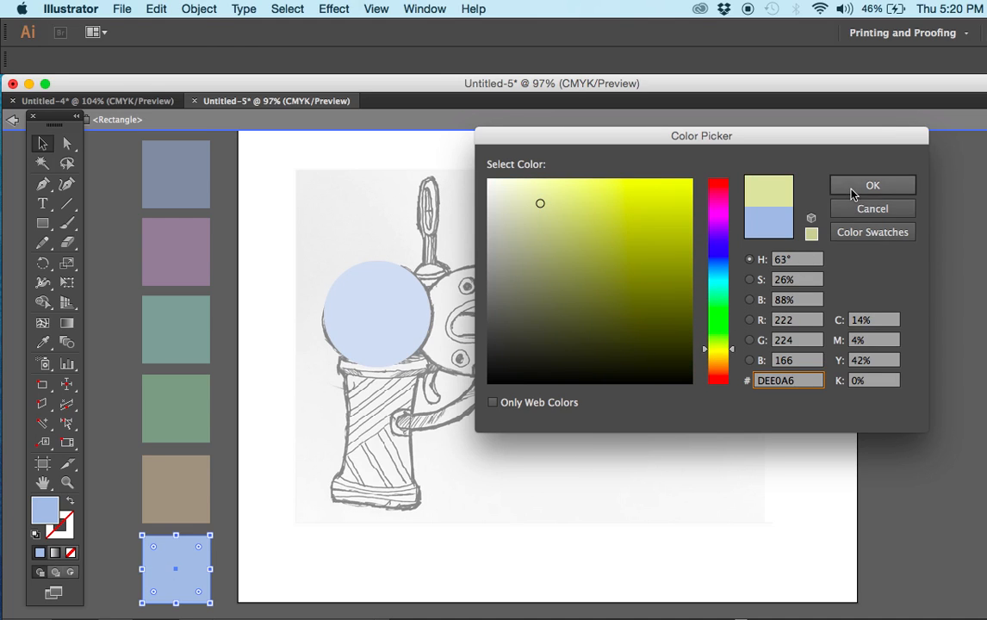
pyautogui.click(855, 189)
pyautogui.doubleClick(98, 284)
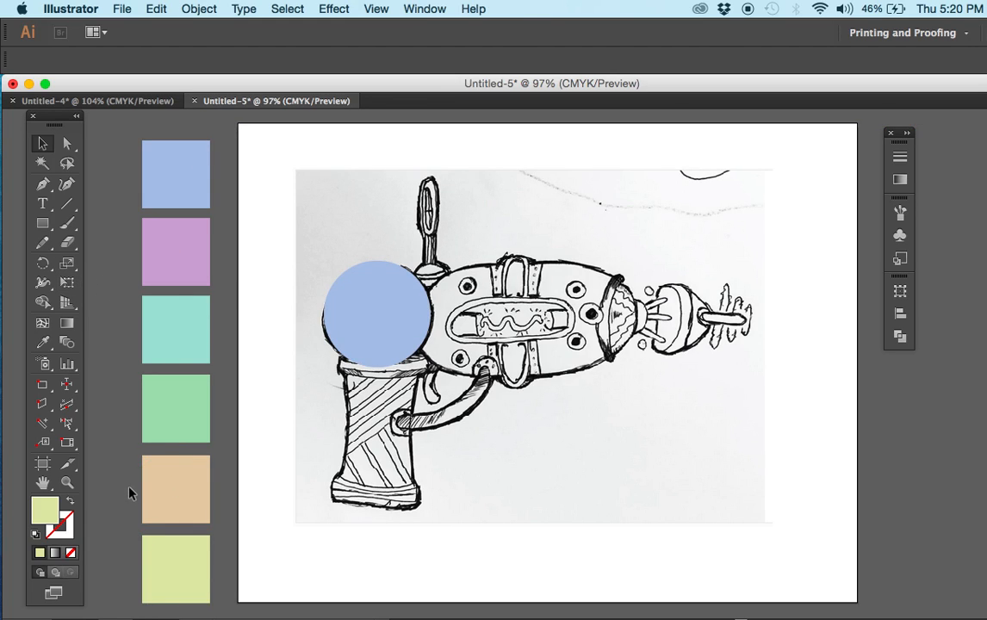
# Step: Swap the blue circle's fill and stroke, and draw two smaller unfilled concentric circles over the sketch's inner rings
pyautogui.click(358, 342)
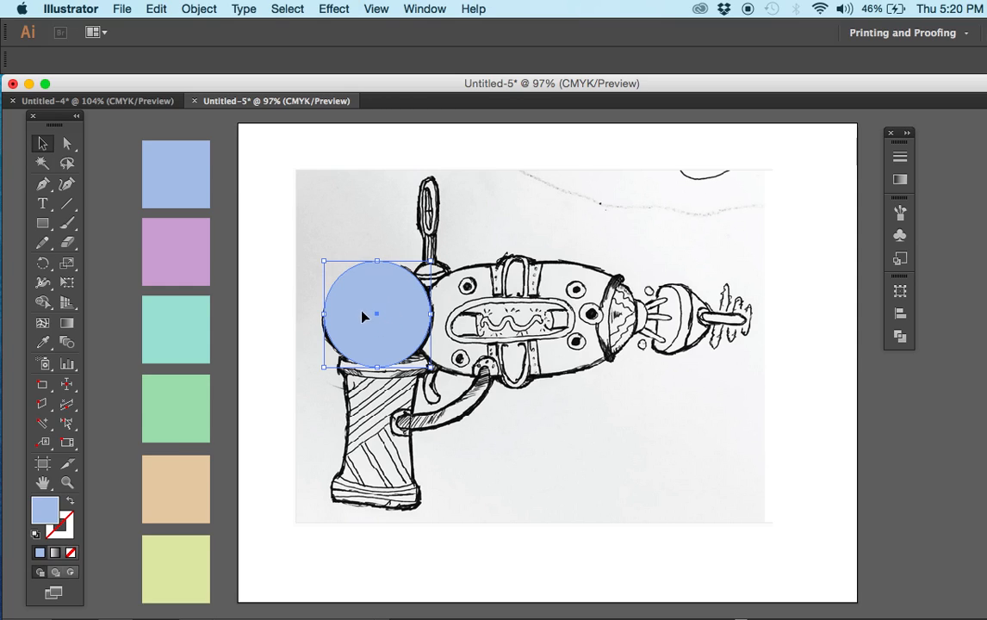
pyautogui.hotkey('shift', 'x')
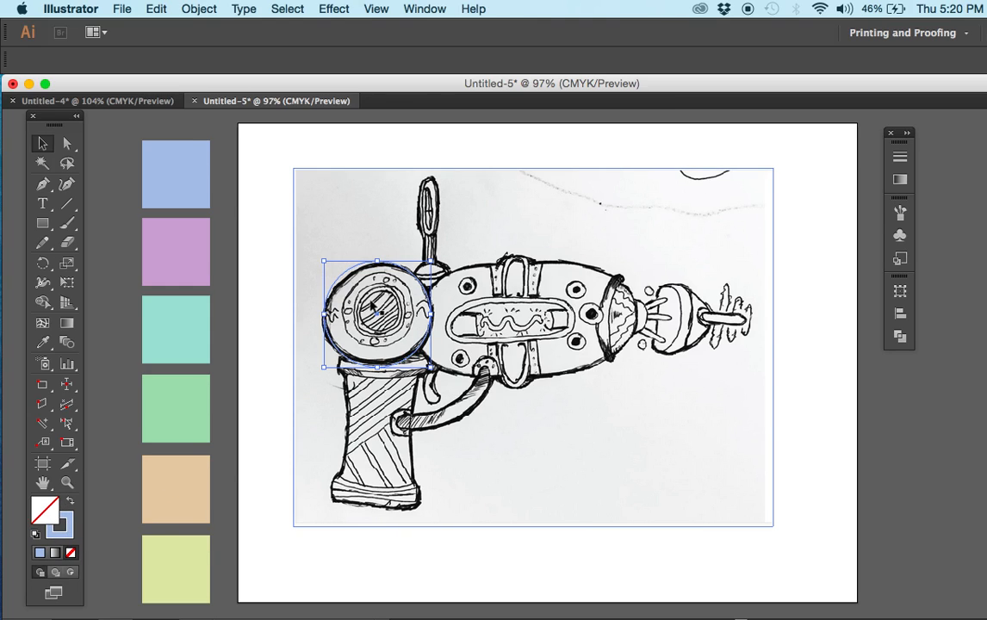
pyautogui.moveTo(43, 225); pyautogui.dragTo(88, 262)
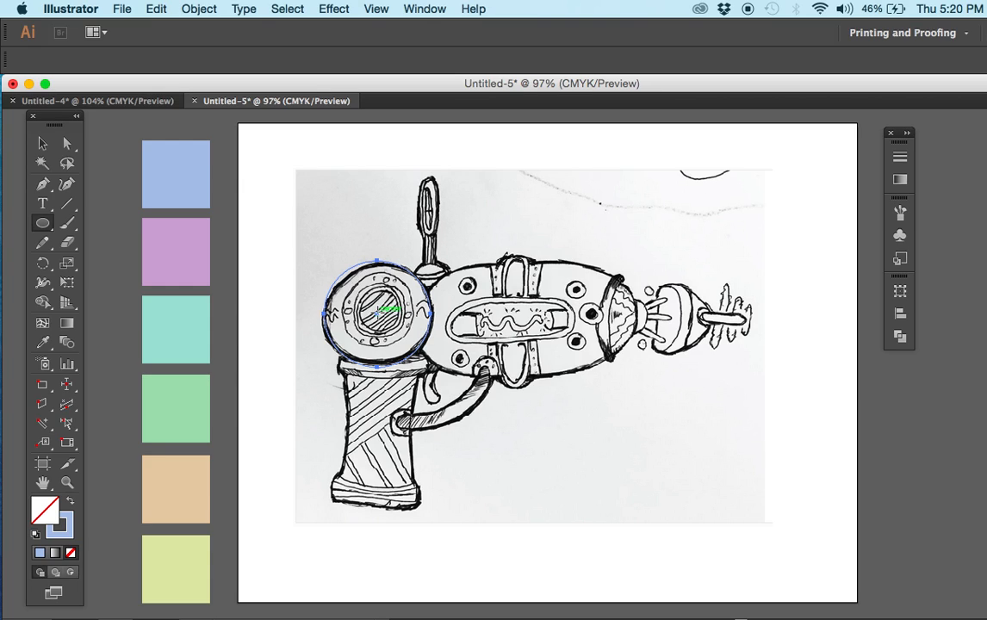
pyautogui.moveTo(377, 312); pyautogui.dragTo(414, 349)
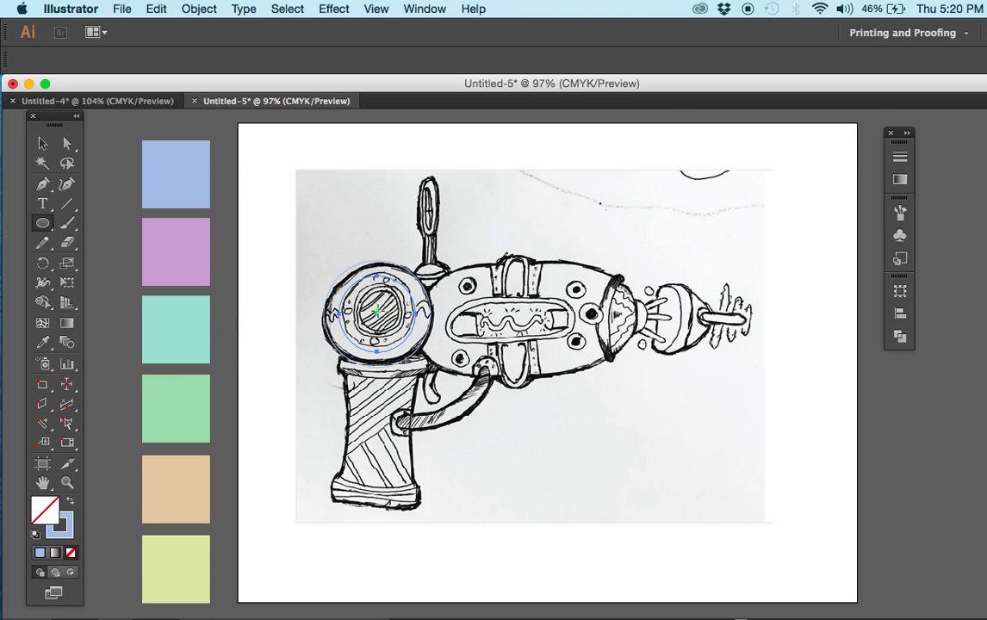
pyautogui.moveTo(378, 313)
pyautogui.mouseDown()
pyautogui.moveTo(403, 334)
pyautogui.moveTo(379, 312)
pyautogui.mouseUp()
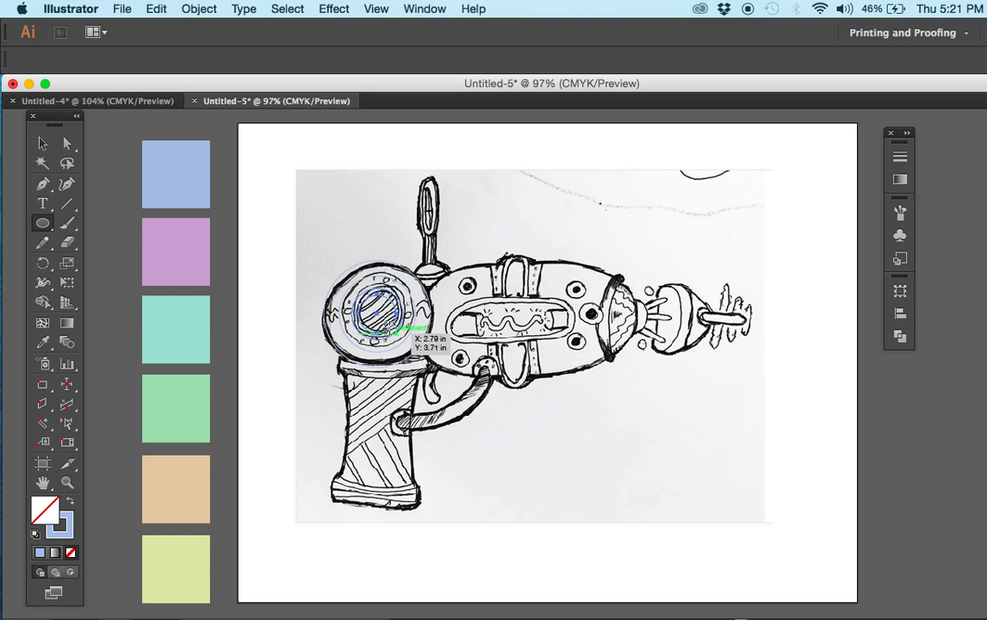
pyautogui.click(42, 143)
pyautogui.click(486, 287)
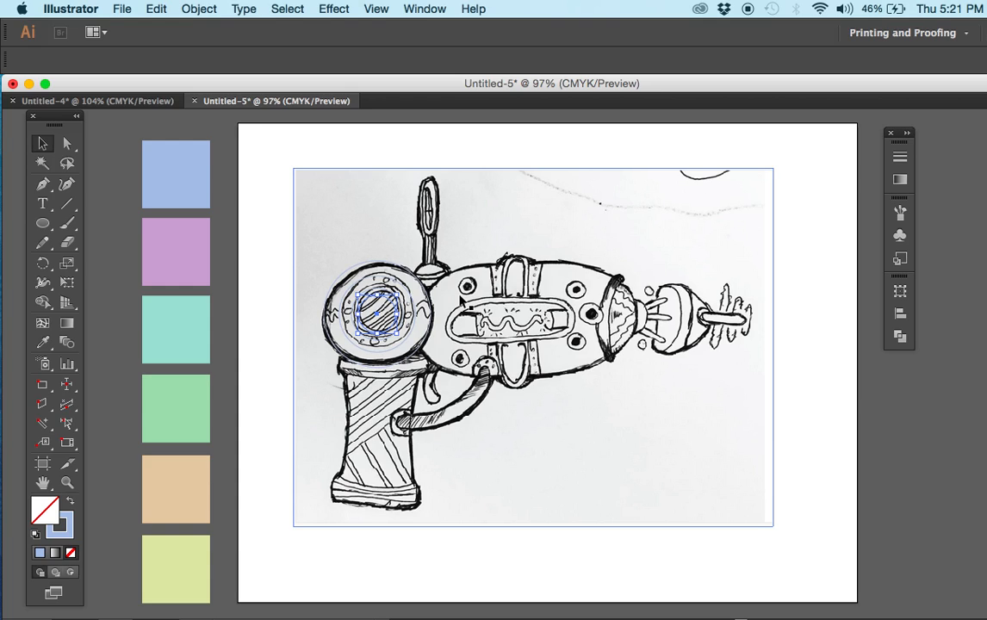
# Step: Inspect the concentric circles in Outline mode, select the innermost one to check it, and return to Preview
pyautogui.press('super+c')
pyautogui.press('super+y')
pyautogui.click(429, 412)
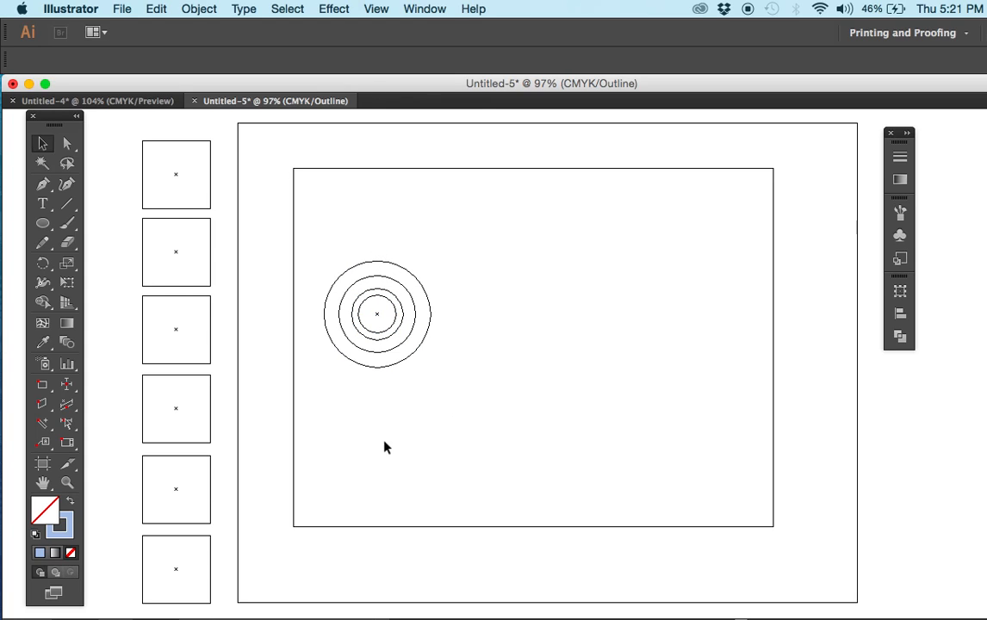
pyautogui.click(387, 333)
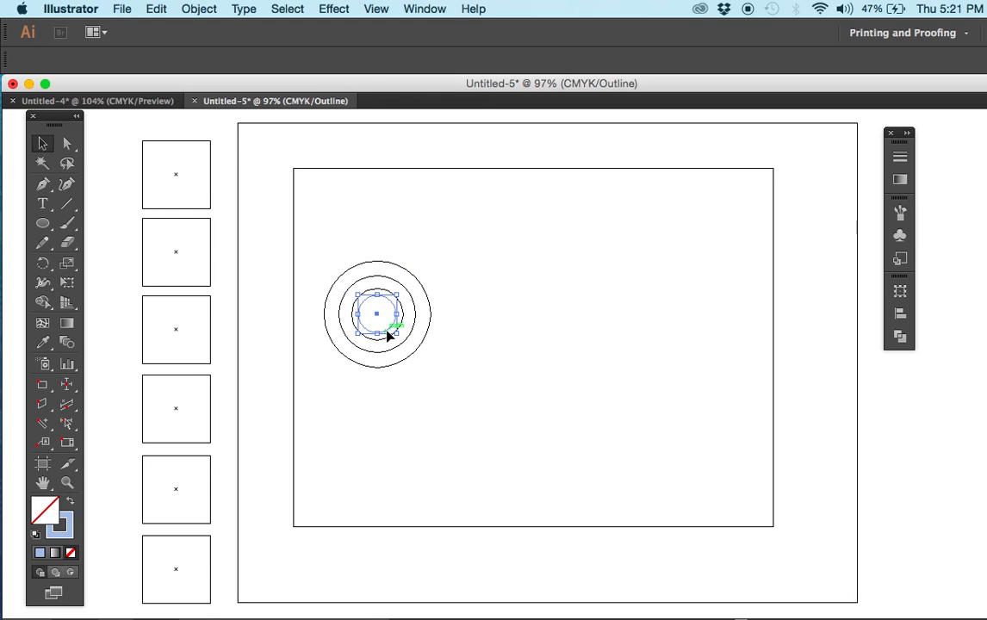
pyautogui.click(431, 403)
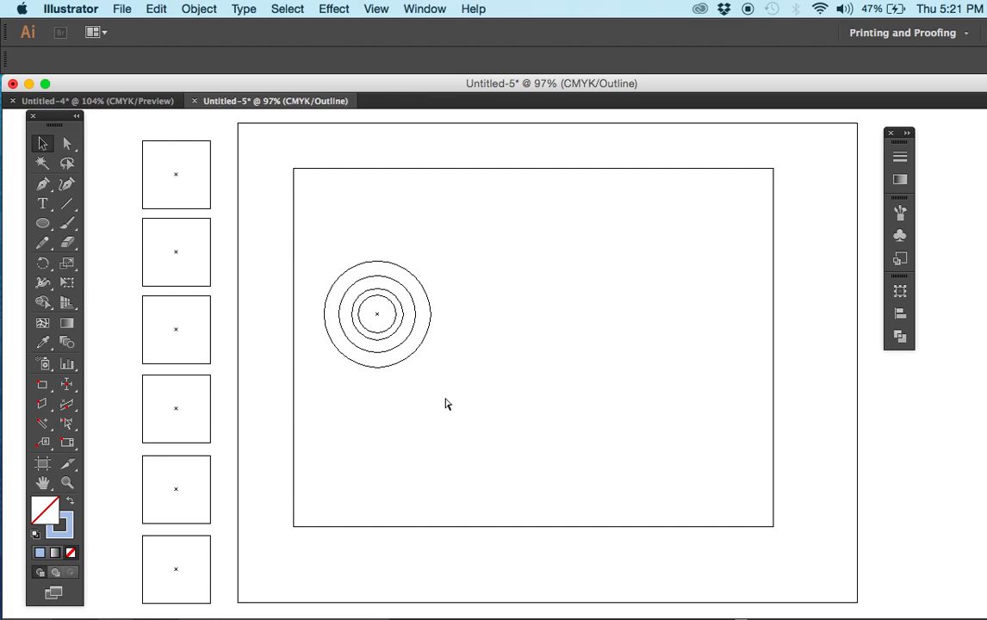
pyautogui.press('super+y')
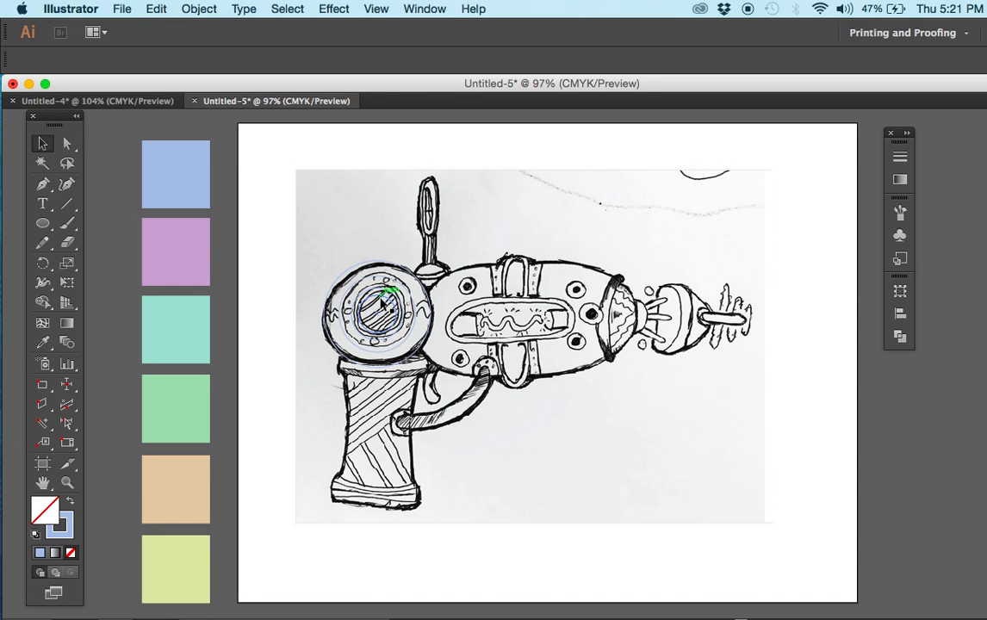
# Step: Fill the innermost circle with the pale yellow sampled from the last palette square
pyautogui.click(384, 297)
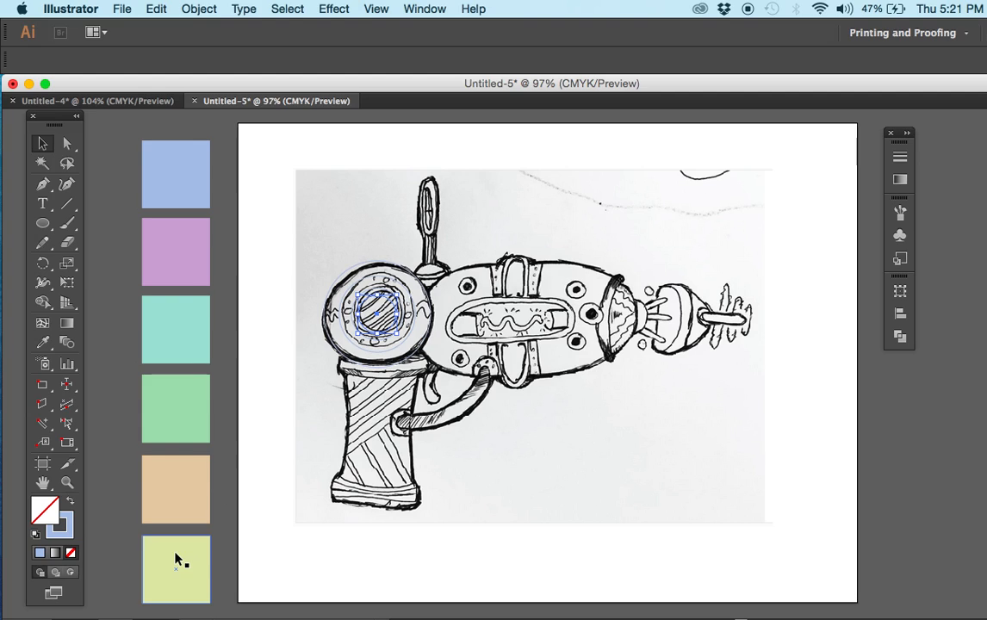
pyautogui.click(42, 342)
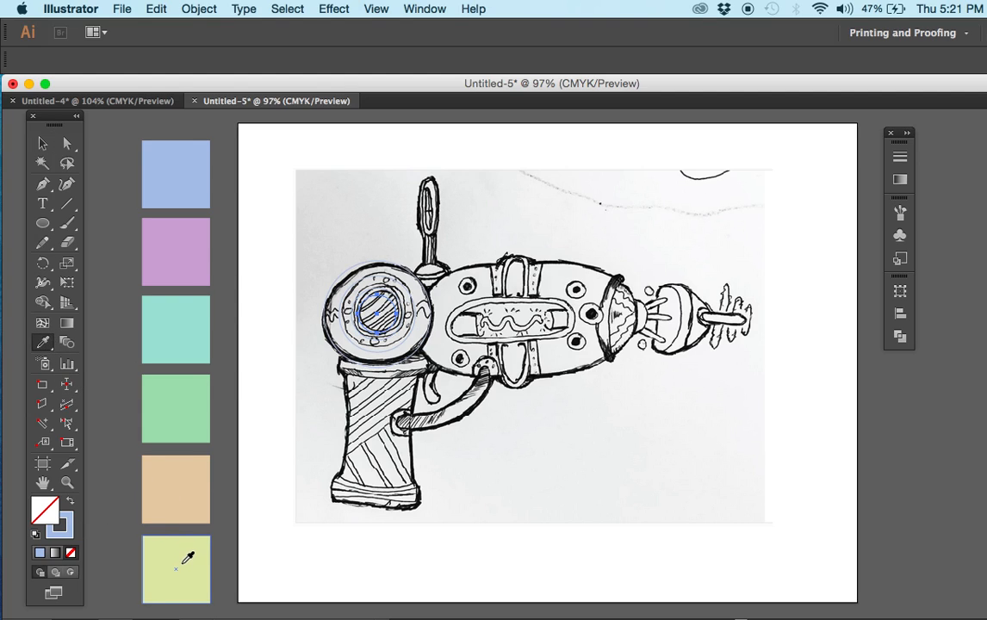
pyautogui.click(183, 563)
pyautogui.click(42, 143)
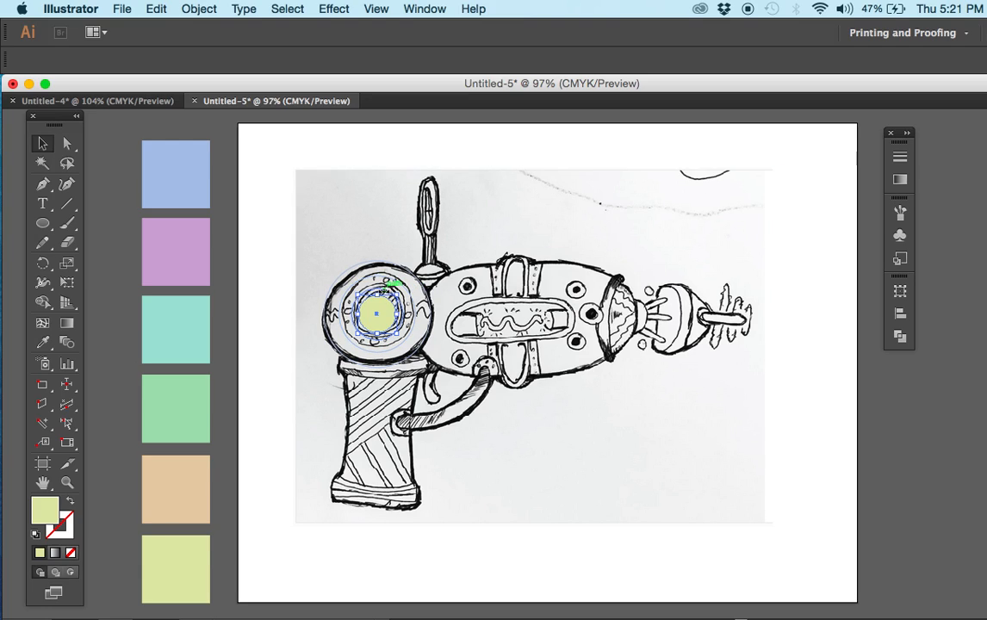
# Step: Lock the scanned sketch image, and unlock all artwork again
pyautogui.click(387, 379)
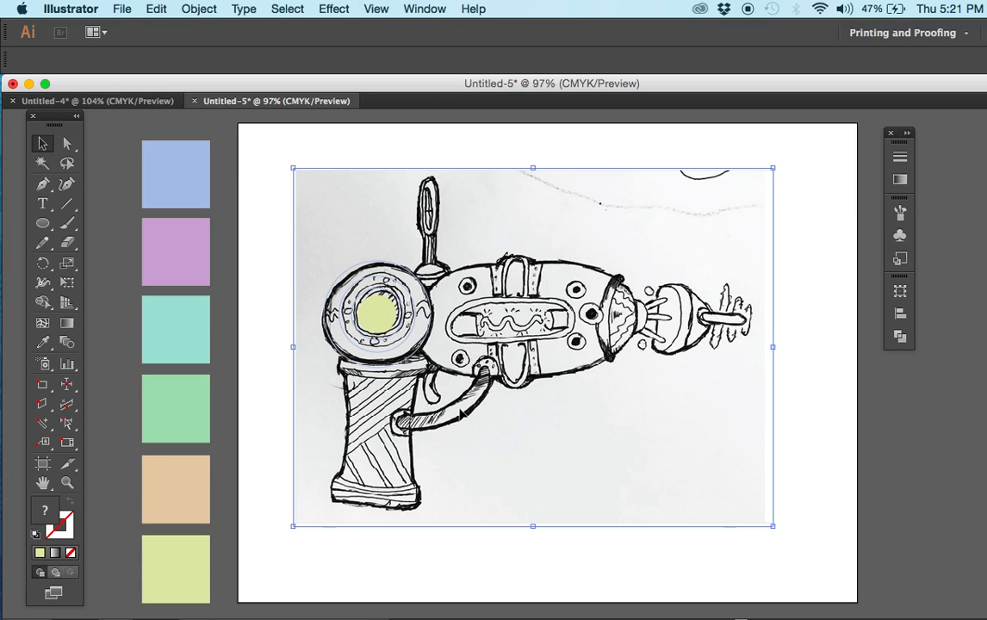
pyautogui.click(199, 8)
pyautogui.moveTo(197, 98)
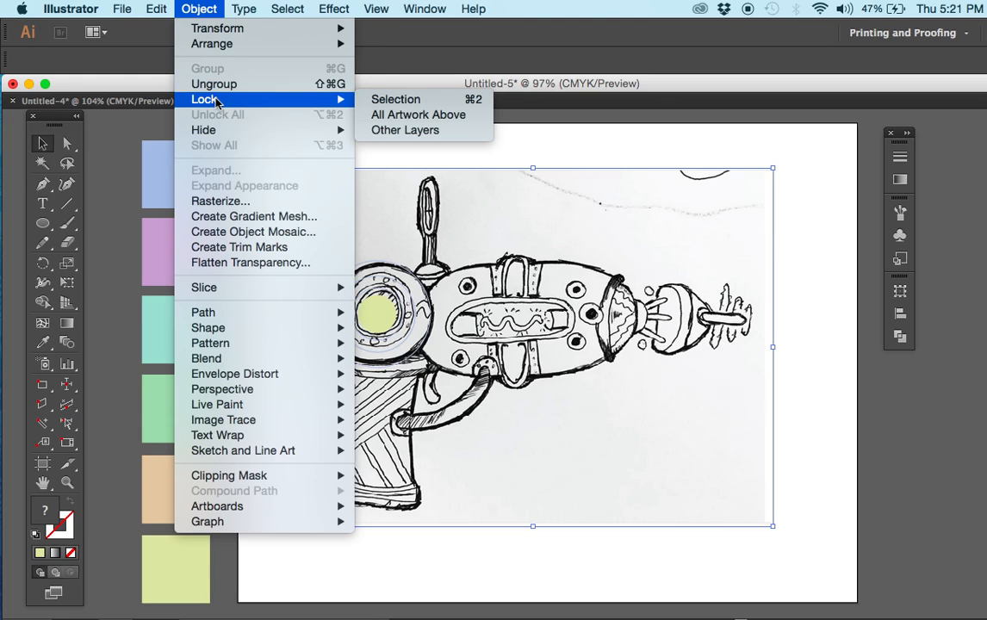
pyautogui.click(449, 99)
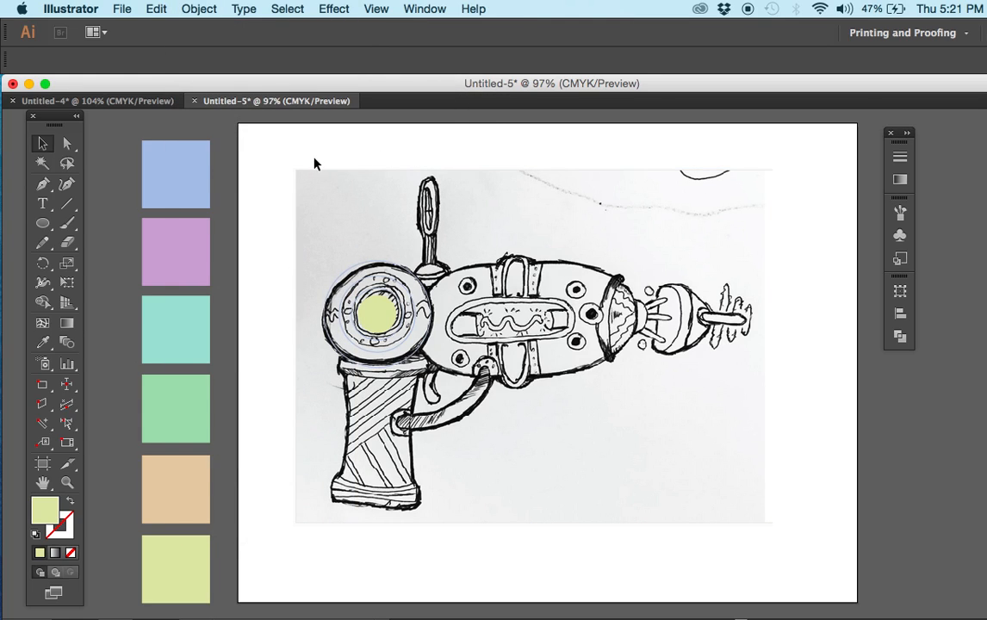
pyautogui.click(199, 9)
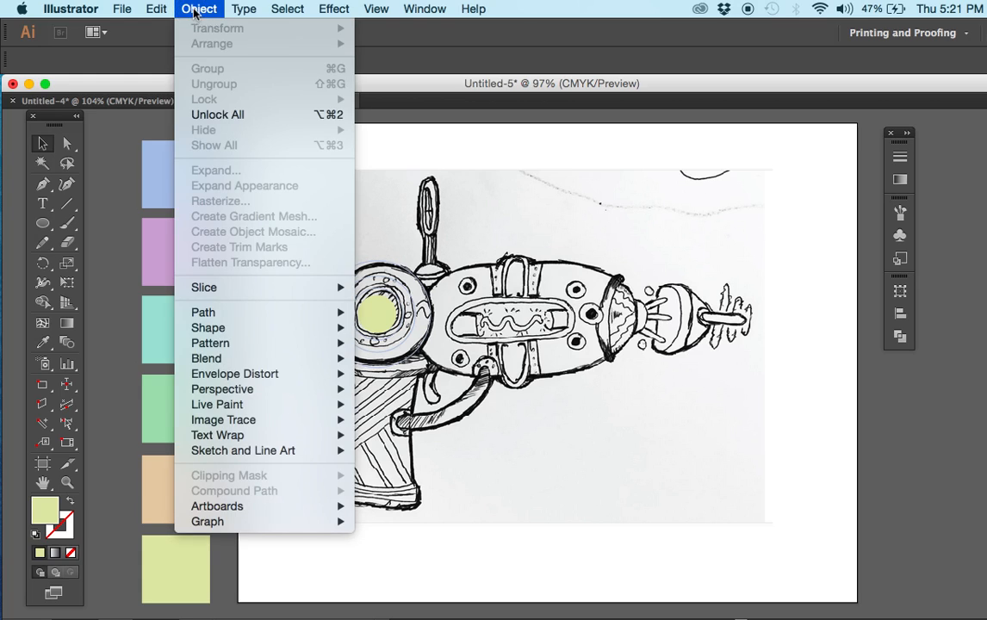
pyautogui.click(220, 118)
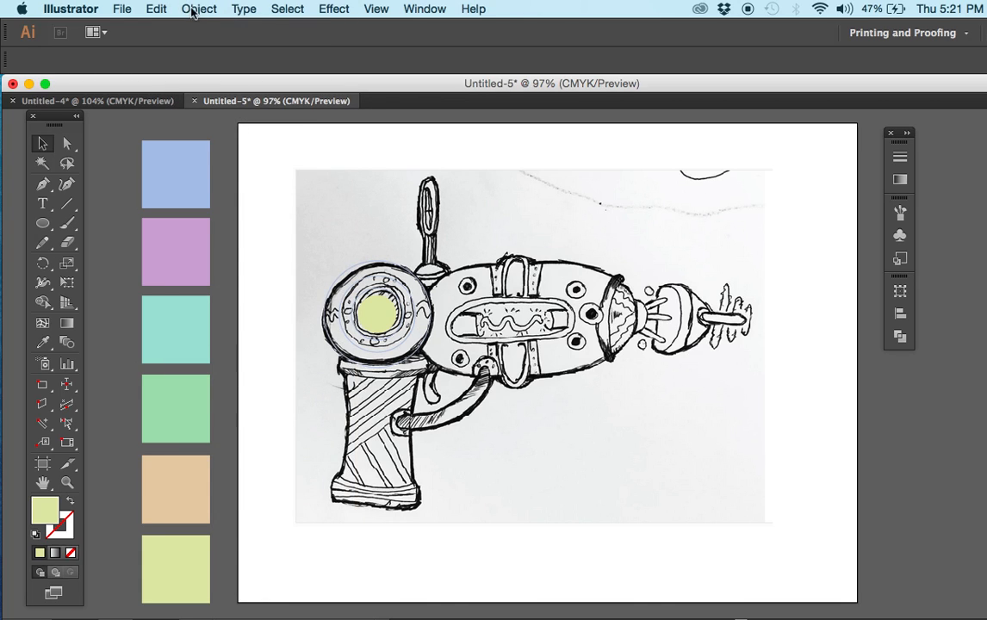
pyautogui.click(195, 10)
pyautogui.click(207, 112)
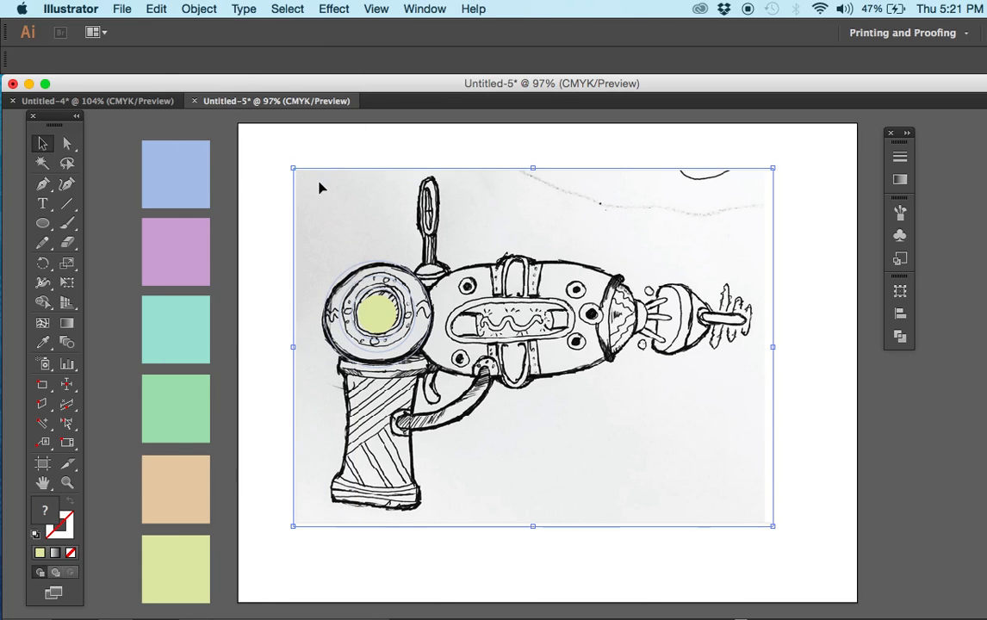
# Step: Lock the scanned sketch image in place behind the circles
pyautogui.click(319, 146)
pyautogui.click(334, 189)
pyautogui.press('a')
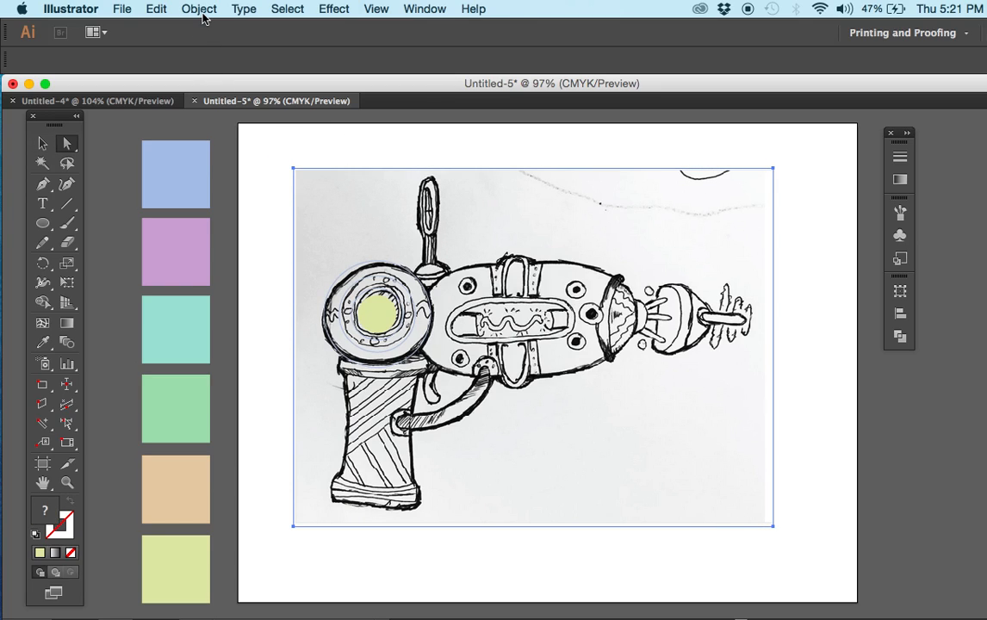
pyautogui.press('v')
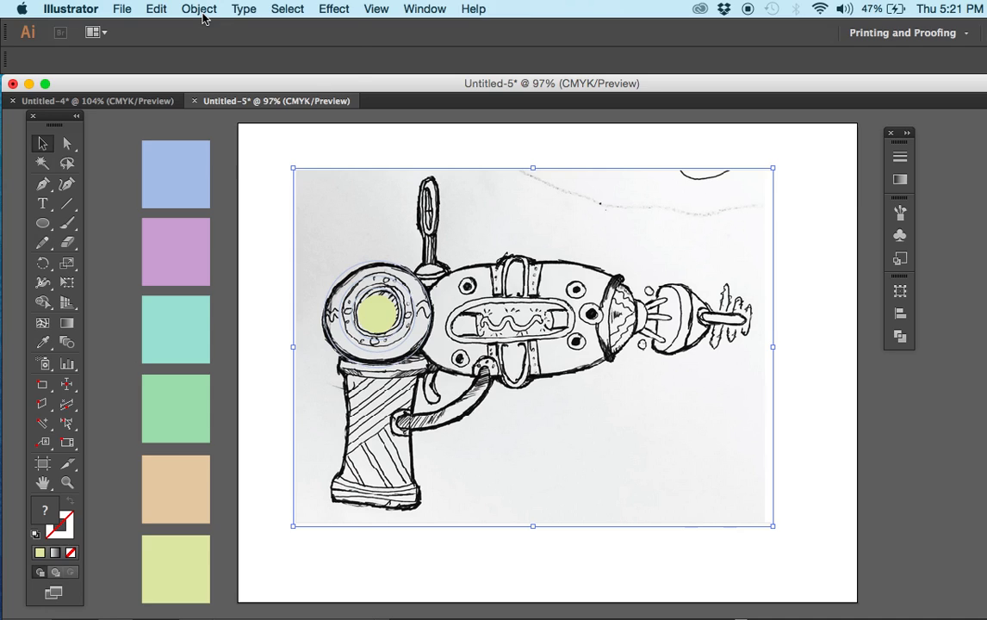
pyautogui.click(200, 10)
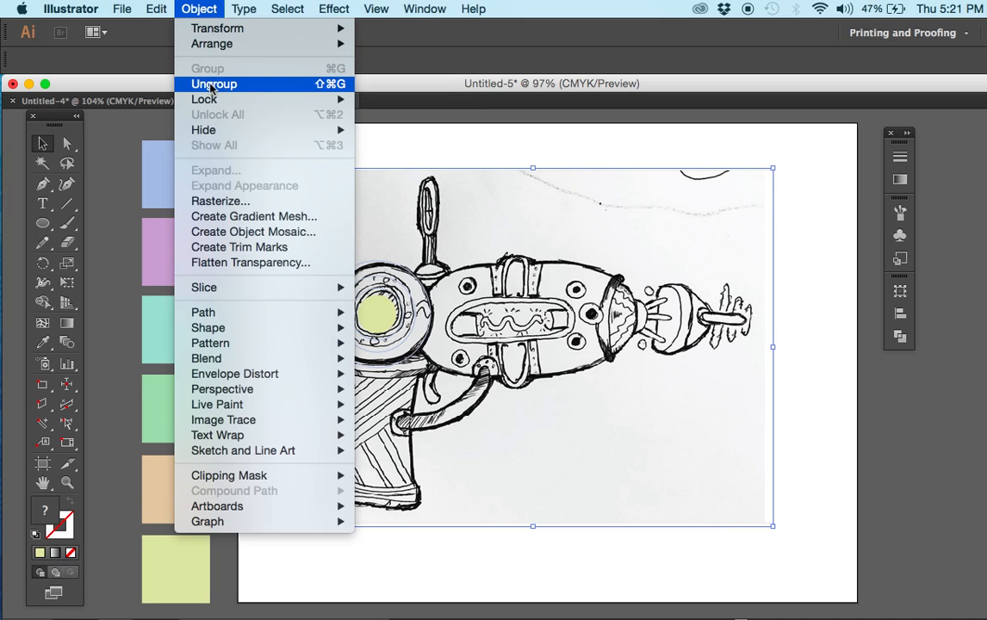
pyautogui.moveTo(215, 98)
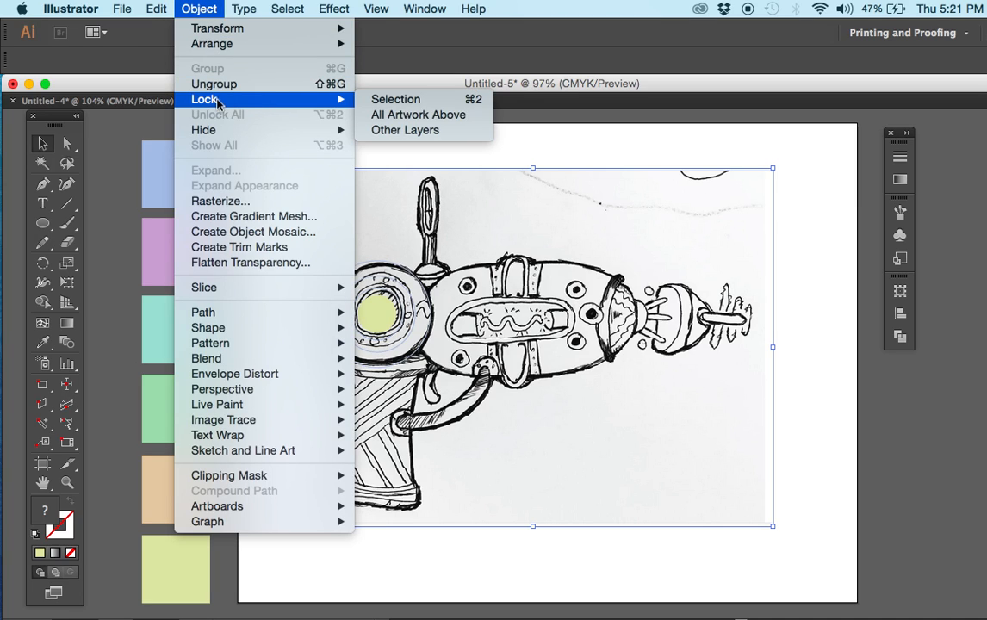
pyautogui.click(415, 102)
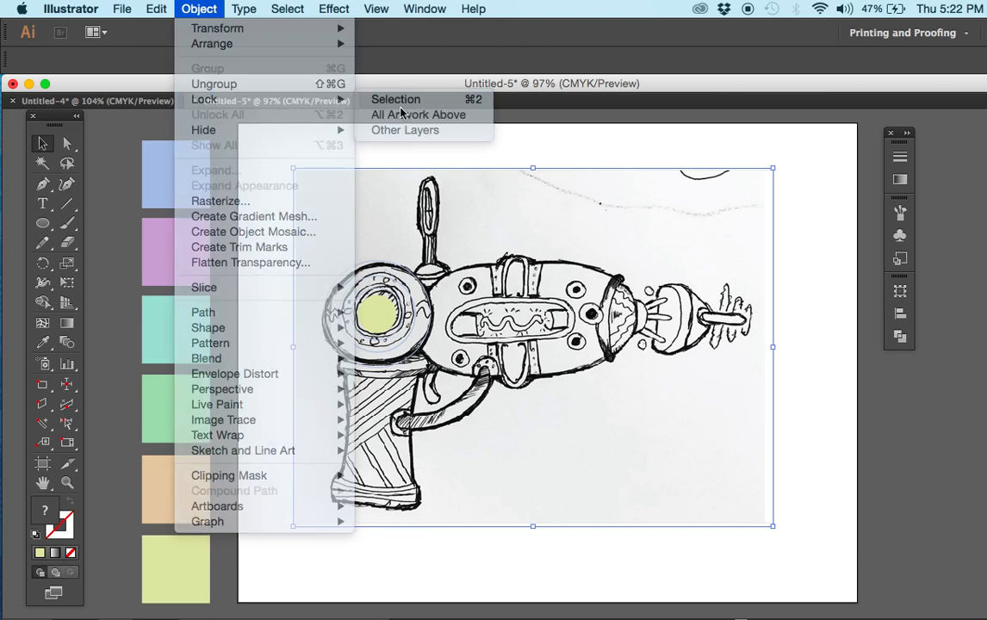
# Step: Fill the second circle from the center with the tan sampled from the fifth palette square
pyautogui.click(379, 290)
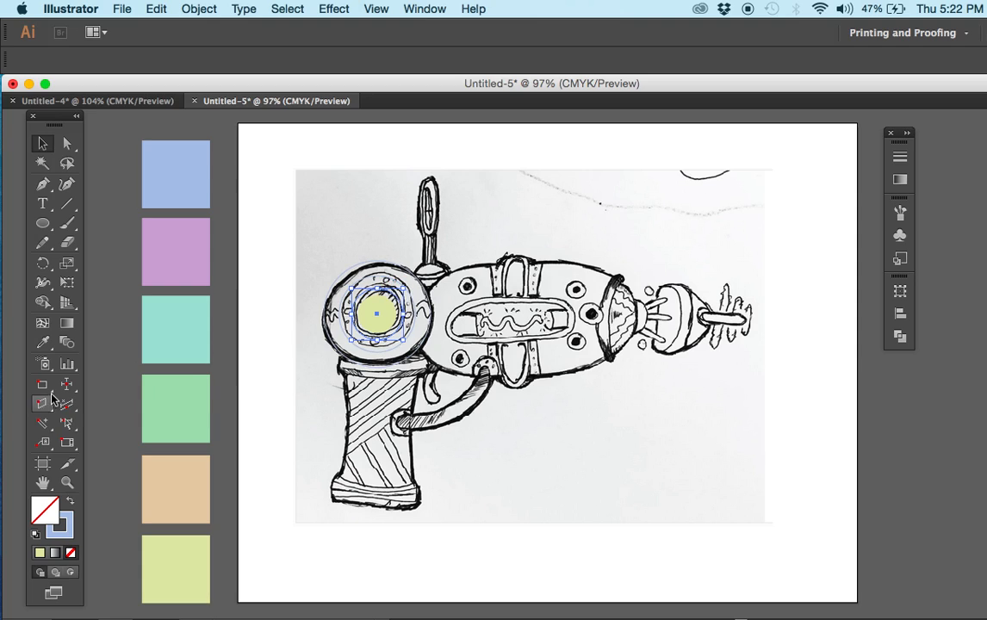
pyautogui.click(43, 342)
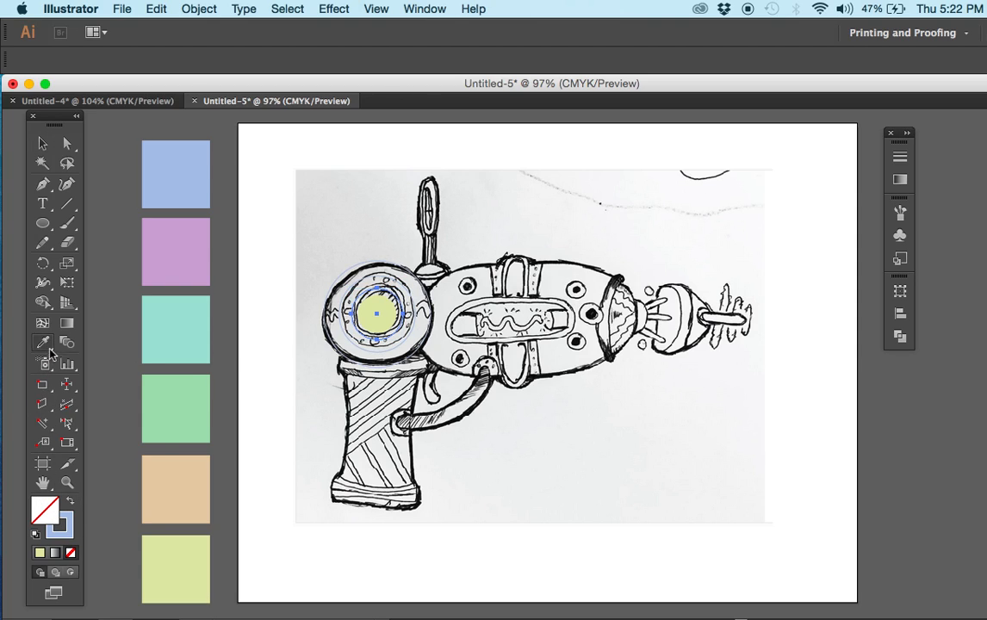
pyautogui.click(177, 489)
pyautogui.click(42, 143)
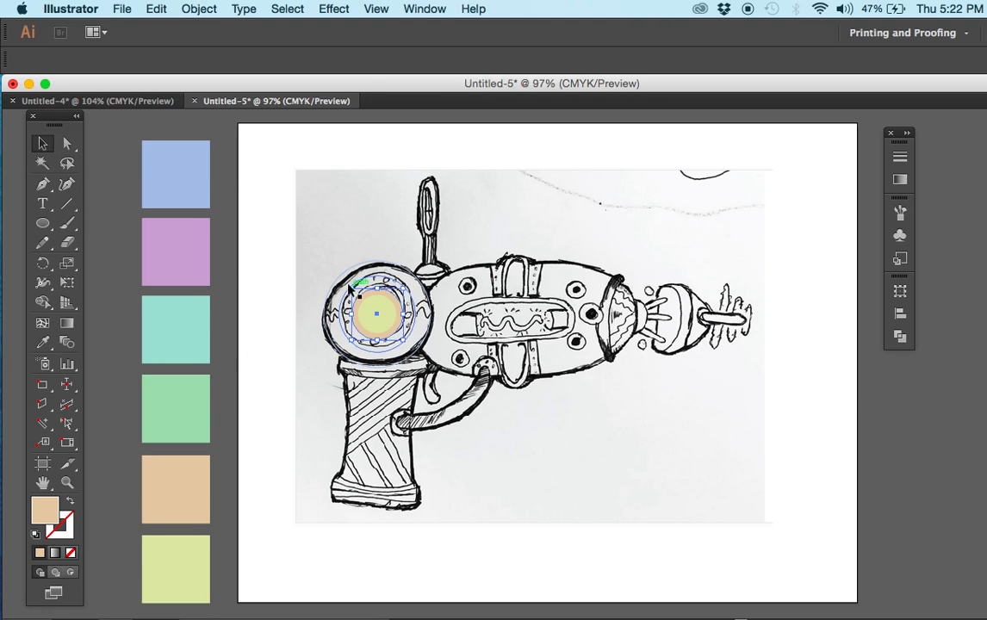
# Step: Fill the third circle from the center with the light green sampled from the fourth palette square
pyautogui.click(377, 278)
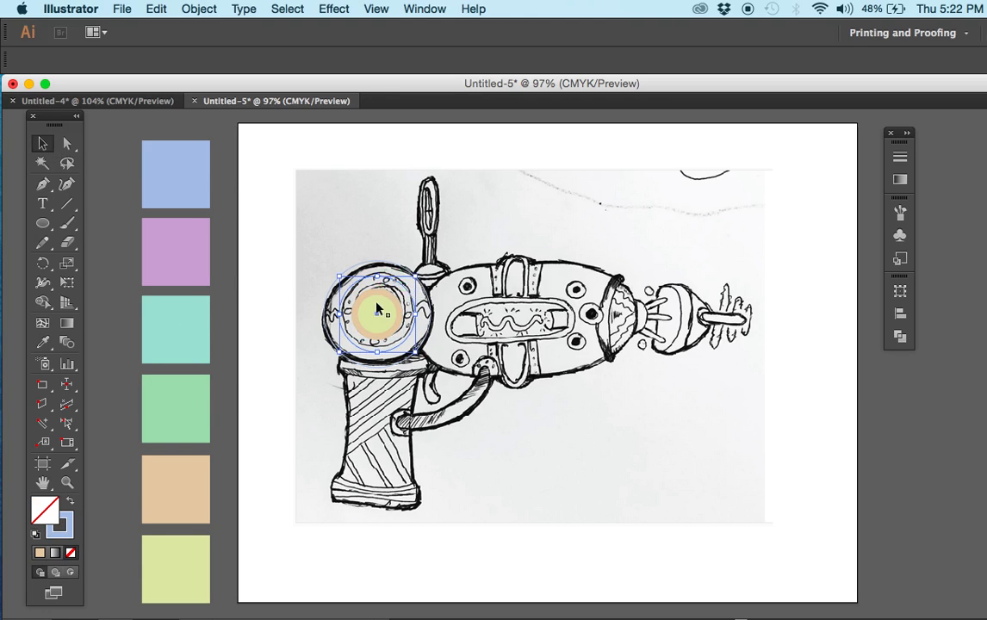
pyautogui.click(45, 344)
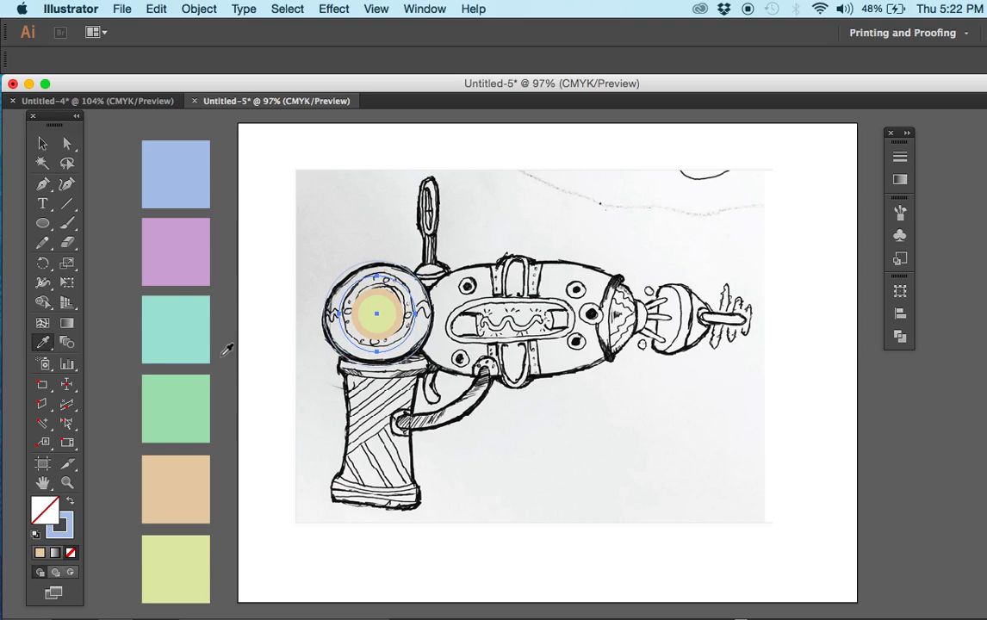
pyautogui.click(193, 391)
pyautogui.click(42, 143)
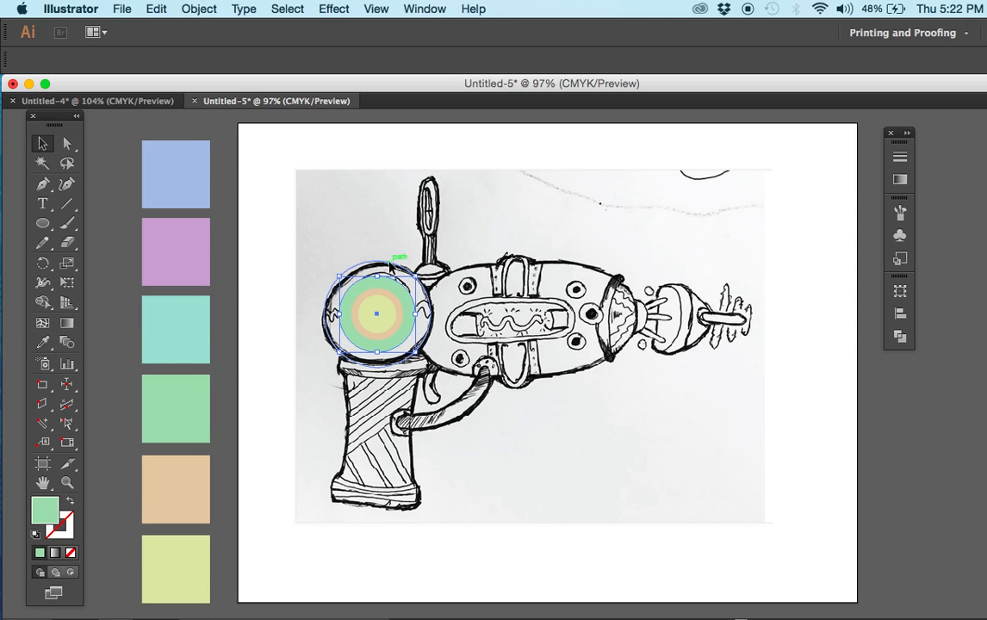
# Step: Fill the outermost circle with the purple sampled from the second palette square, and deselect it
pyautogui.click(386, 264)
pyautogui.click(44, 343)
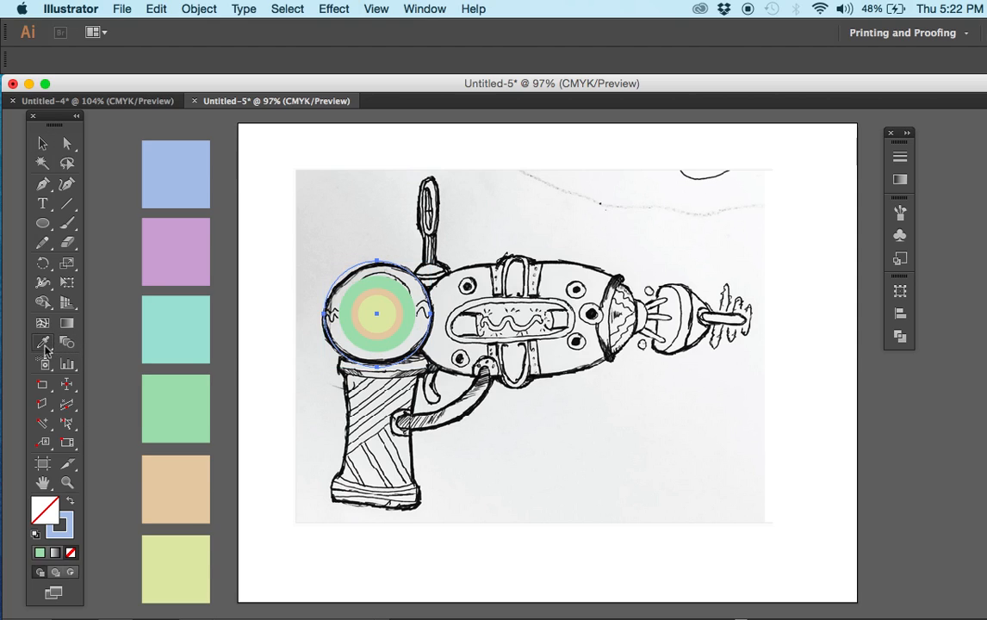
pyautogui.click(189, 258)
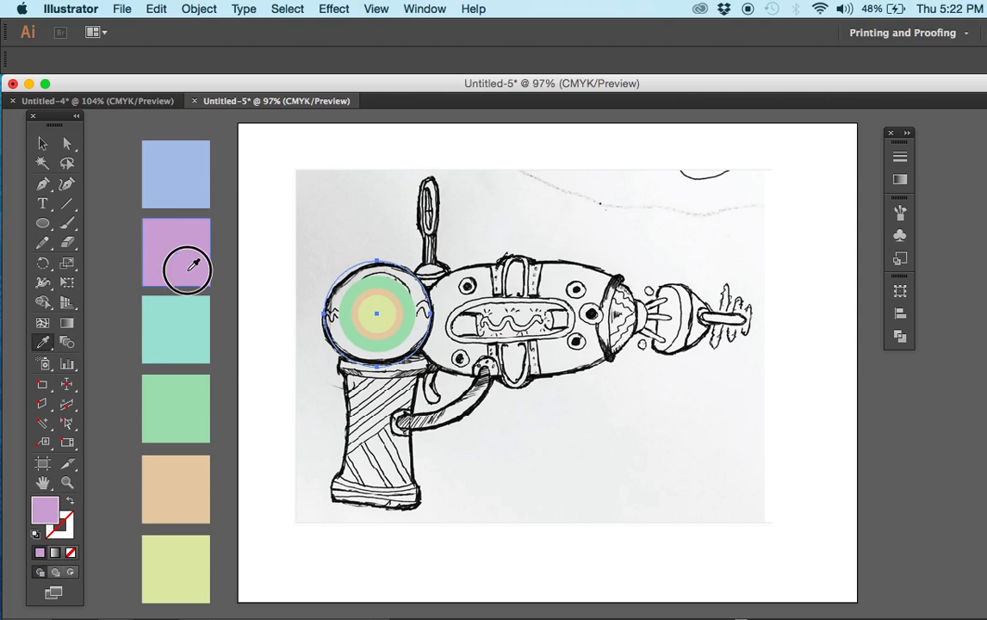
pyautogui.click(149, 274)
pyautogui.click(275, 539)
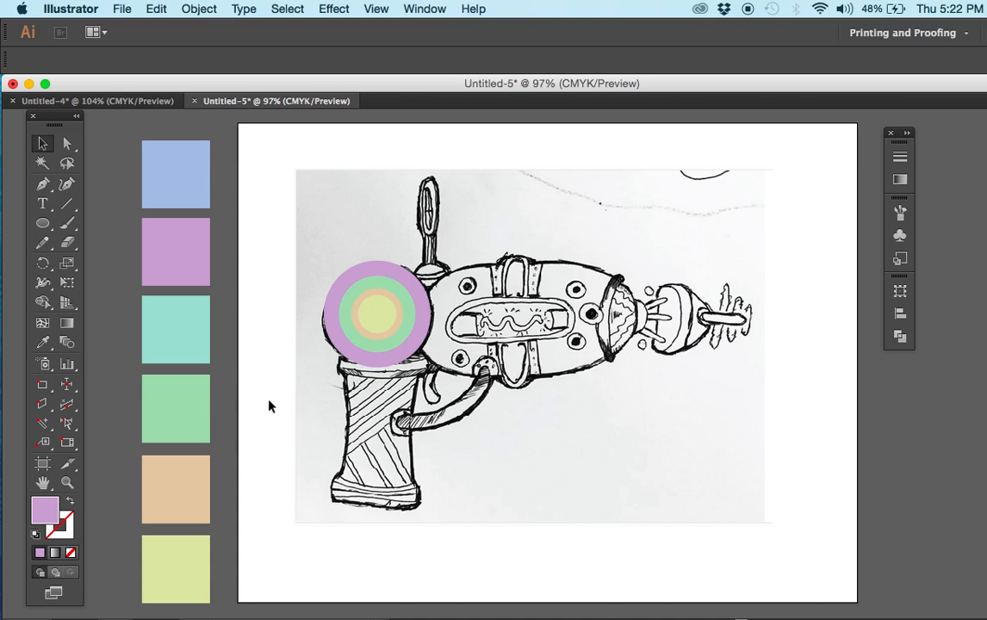
# Step: Draw a small pale yellow circle on the purple ring, directly above the concentric circles' shared center
pyautogui.press('z')
pyautogui.moveTo(267, 199); pyautogui.dragTo(551, 441)
pyautogui.click(42, 143)
pyautogui.hscroll(3, 331, 274)
pyautogui.hscroll(3, 331, 274)
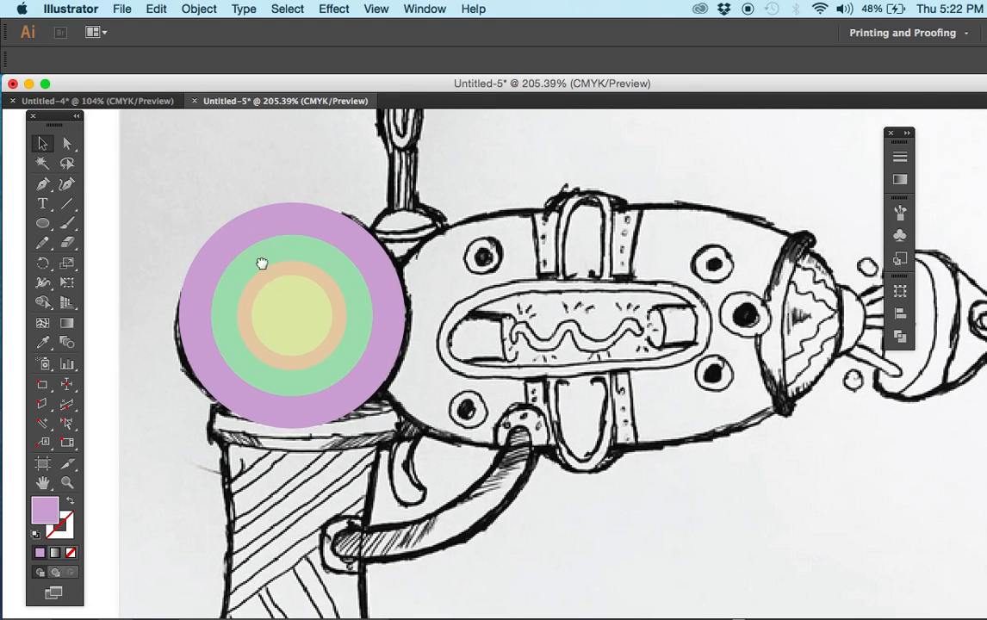
pyautogui.click(304, 339)
pyautogui.keyDown('shift'); pyautogui.click(312, 369); pyautogui.keyUp('shift')
pyautogui.keyDown('shift'); pyautogui.click(308, 386); pyautogui.keyUp('shift')
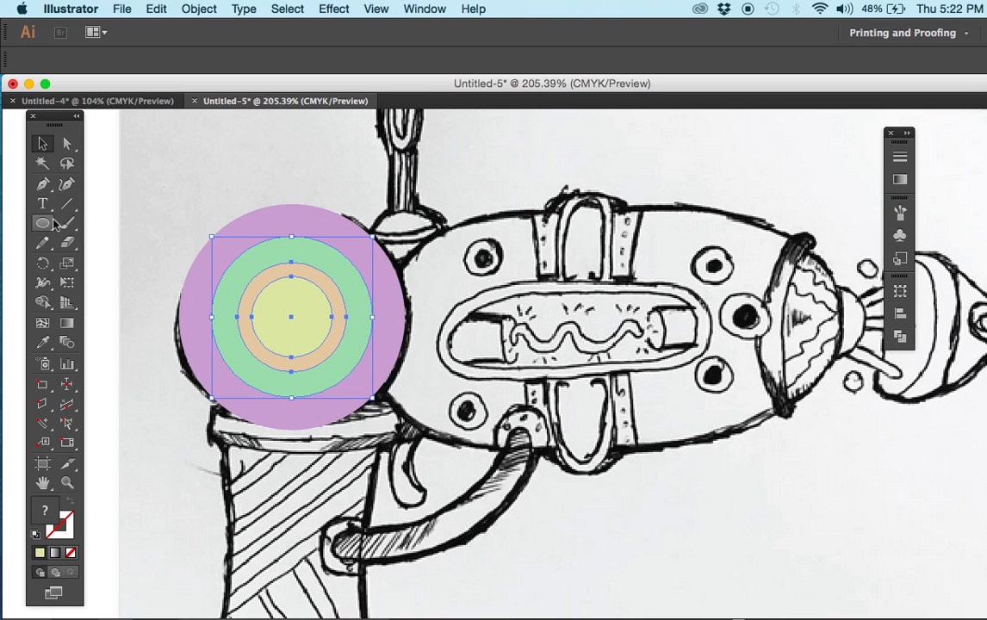
pyautogui.moveTo(44, 227); pyautogui.dragTo(121, 265)
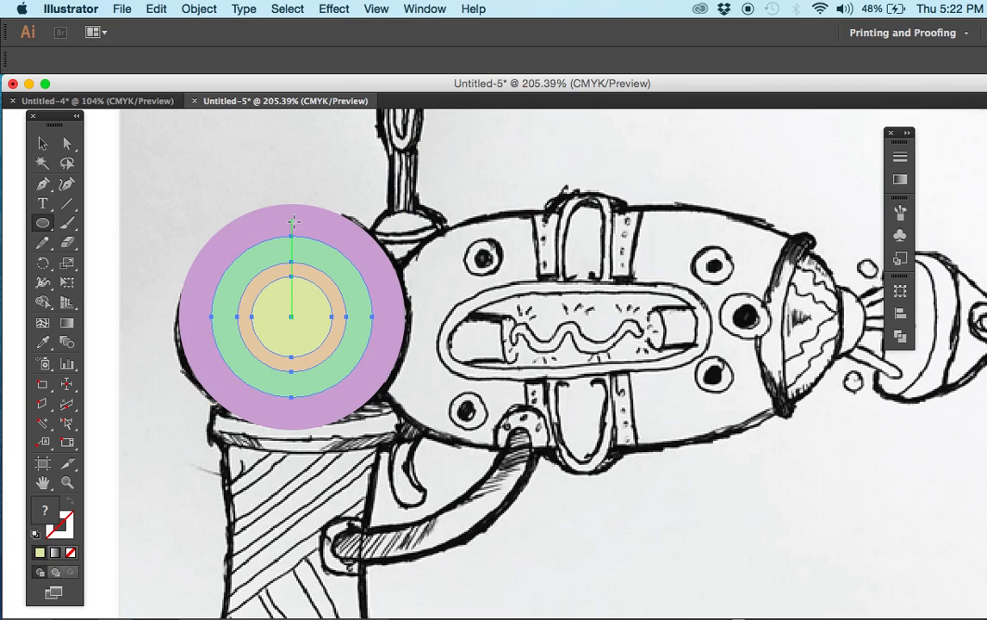
pyautogui.moveTo(288, 215); pyautogui.dragTo(299, 223)
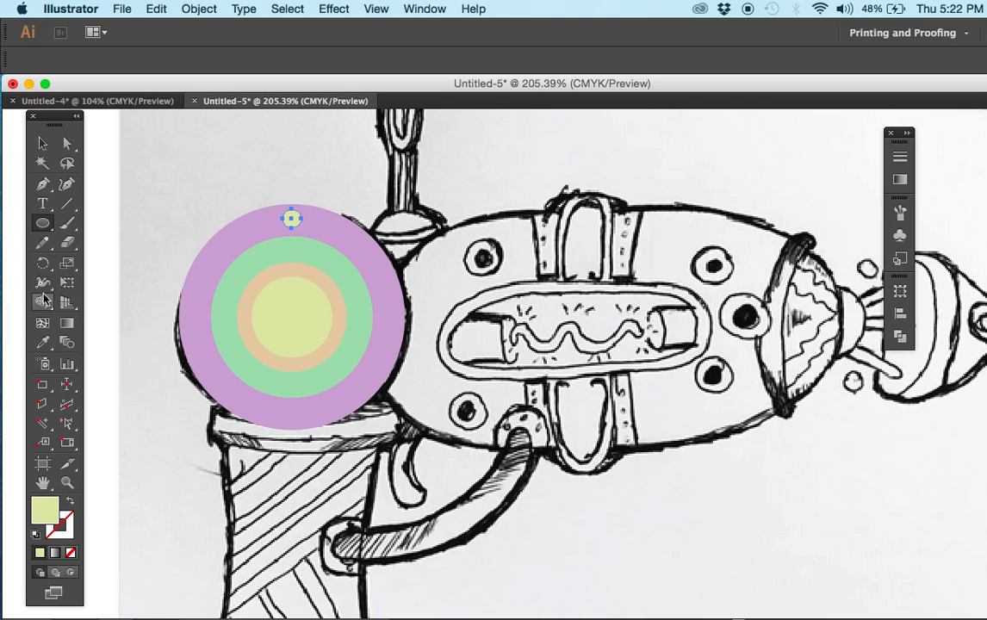
pyautogui.click(45, 343)
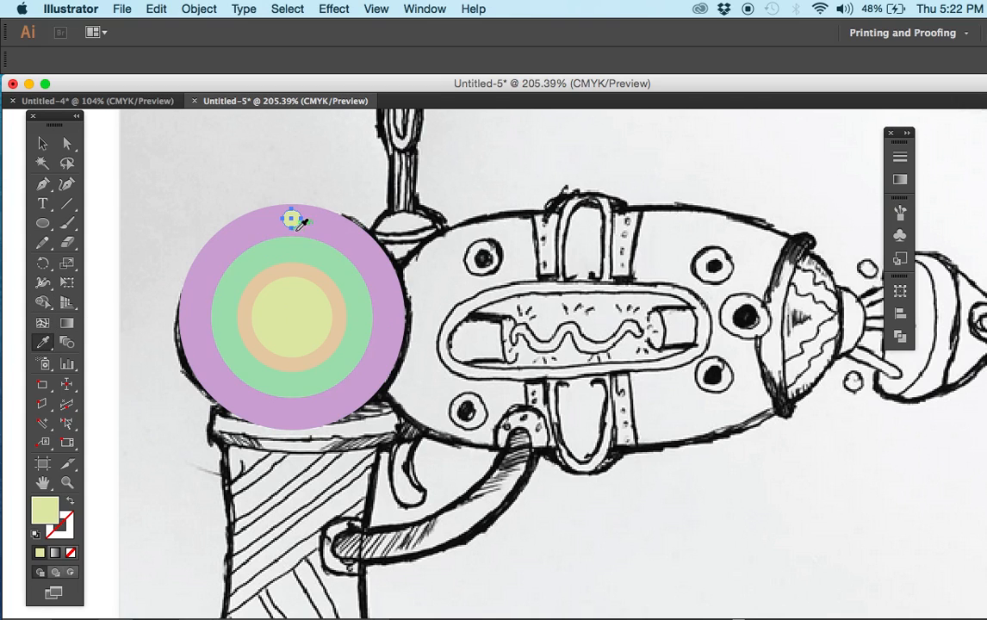
pyautogui.click(45, 143)
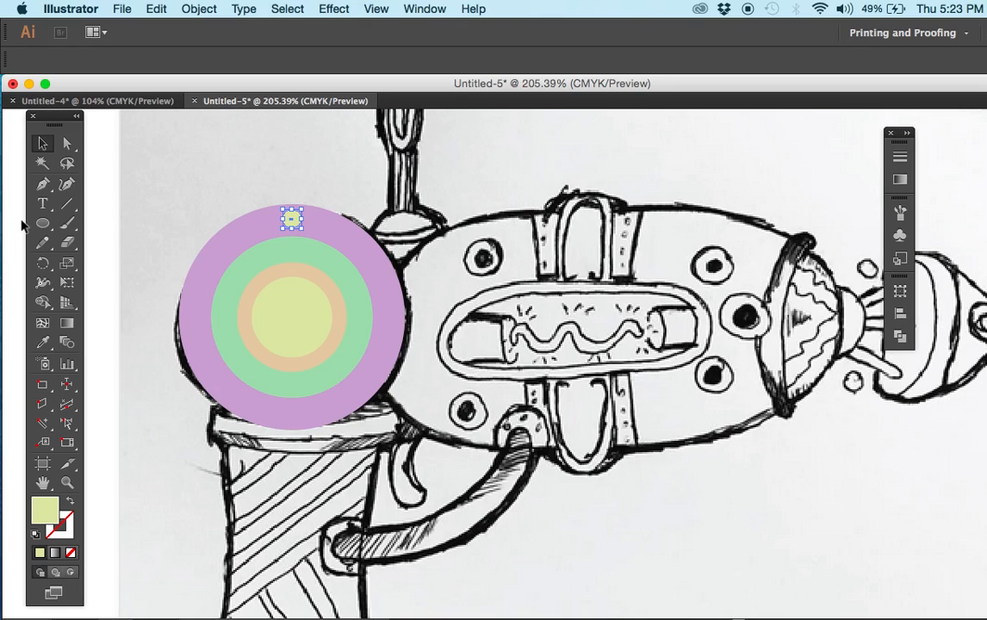
# Step: Make a copy of the small yellow circle rotated 45° clockwise about the concentric circles' center, keeping one at the ring's top
pyautogui.click(43, 268)
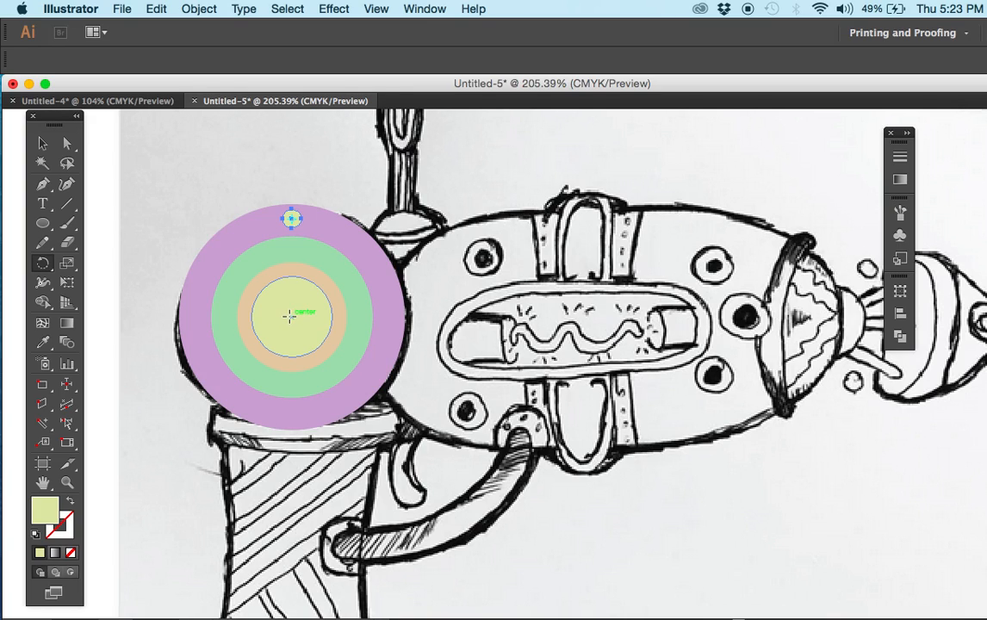
pyautogui.press('super+y')
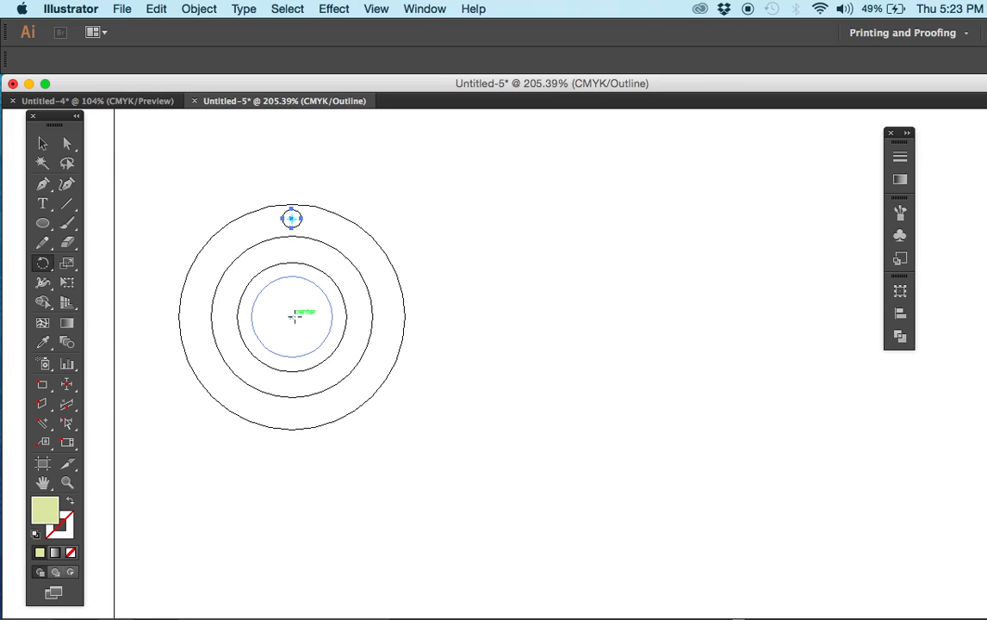
pyautogui.press('super+y')
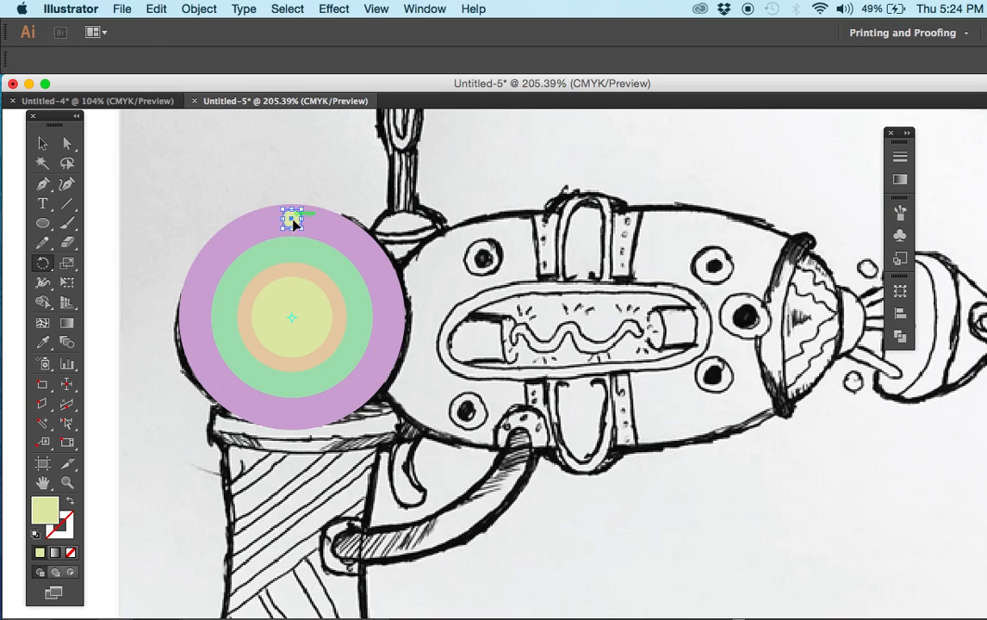
pyautogui.press('r')
pyautogui.click(292, 219)
pyautogui.moveTo(309, 190); pyautogui.dragTo(341, 262)
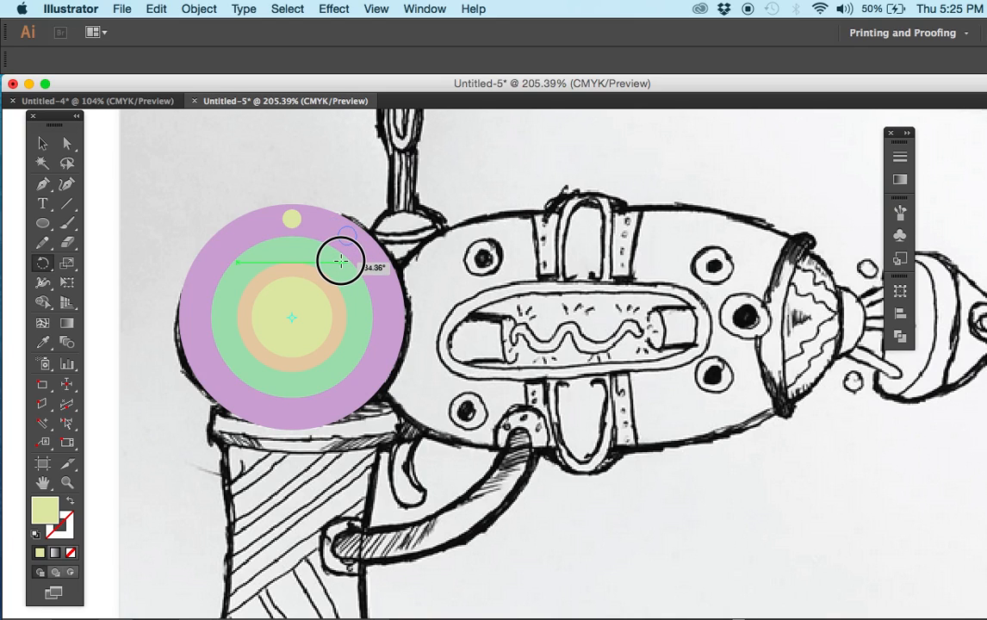
pyautogui.moveTo(342, 261); pyautogui.dragTo(336, 251)
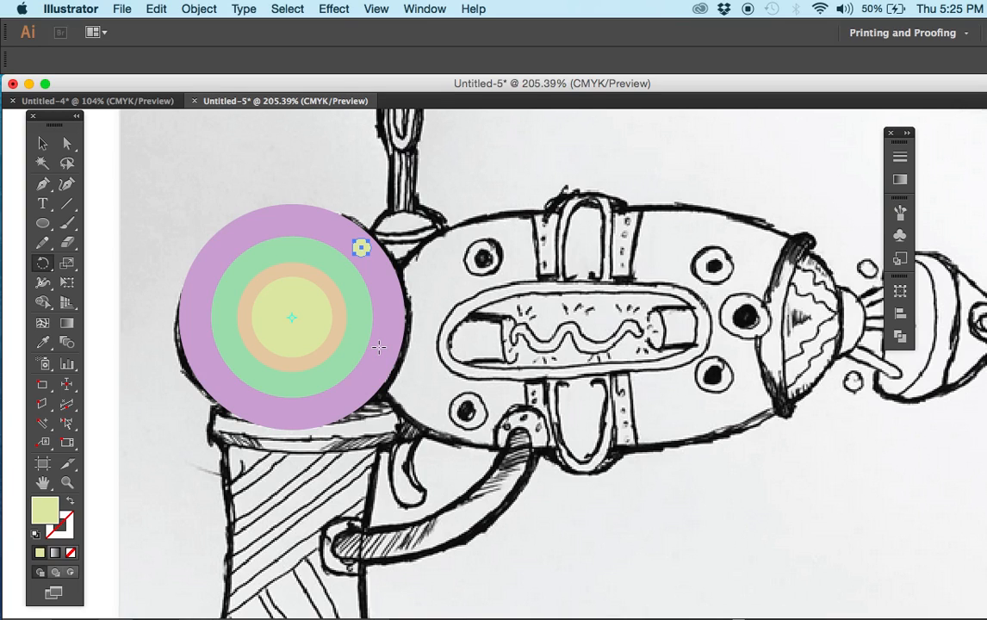
pyautogui.press('super+d')
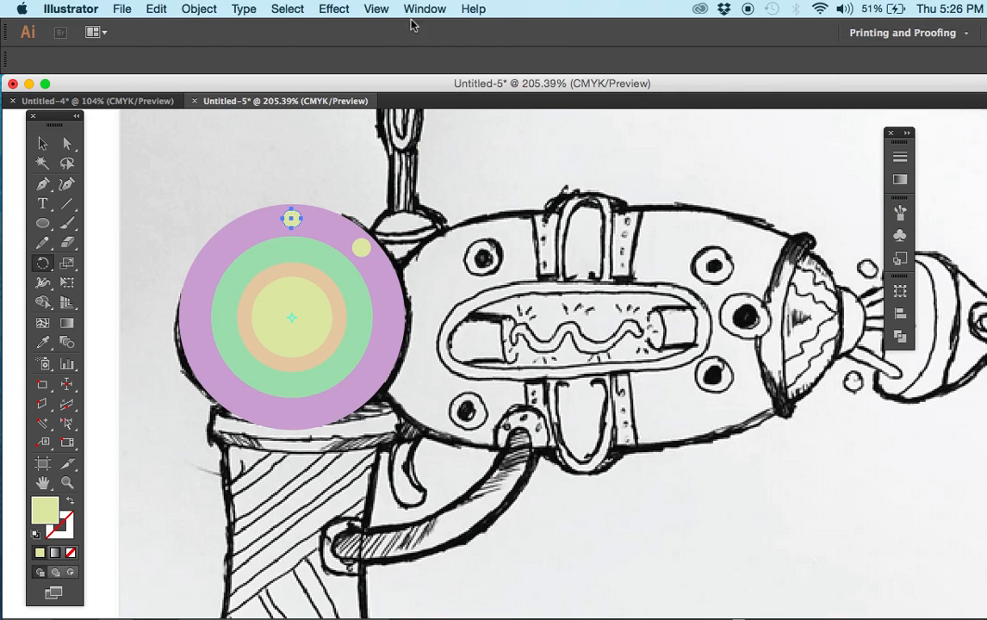
# Step: Select the two small yellow circles on the purple ring and group them
pyautogui.click(41, 147)
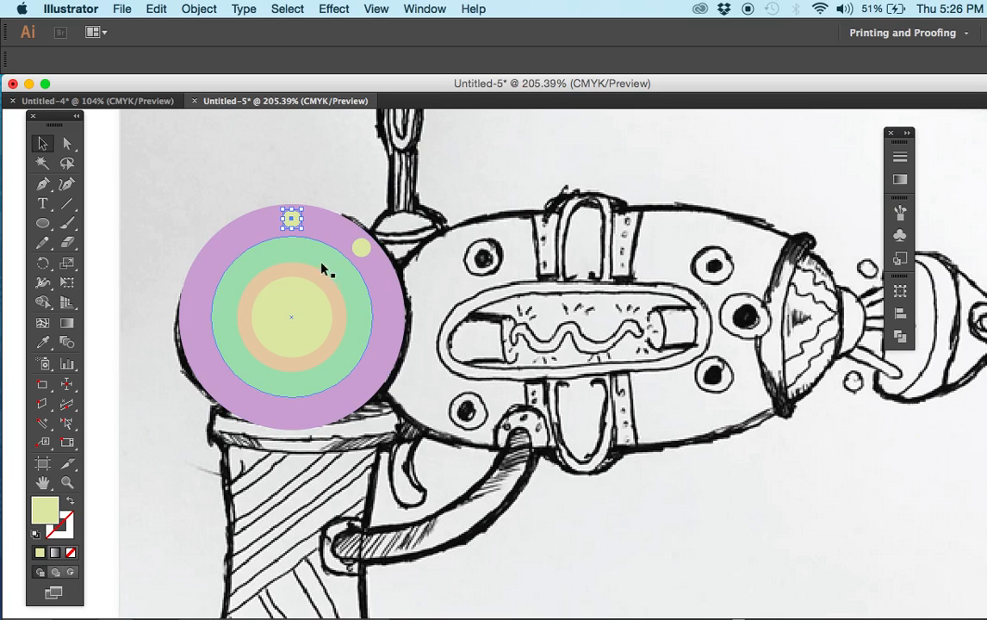
pyautogui.click(285, 170)
pyautogui.click(285, 219)
pyautogui.moveTo(291, 224); pyautogui.dragTo(293, 224)
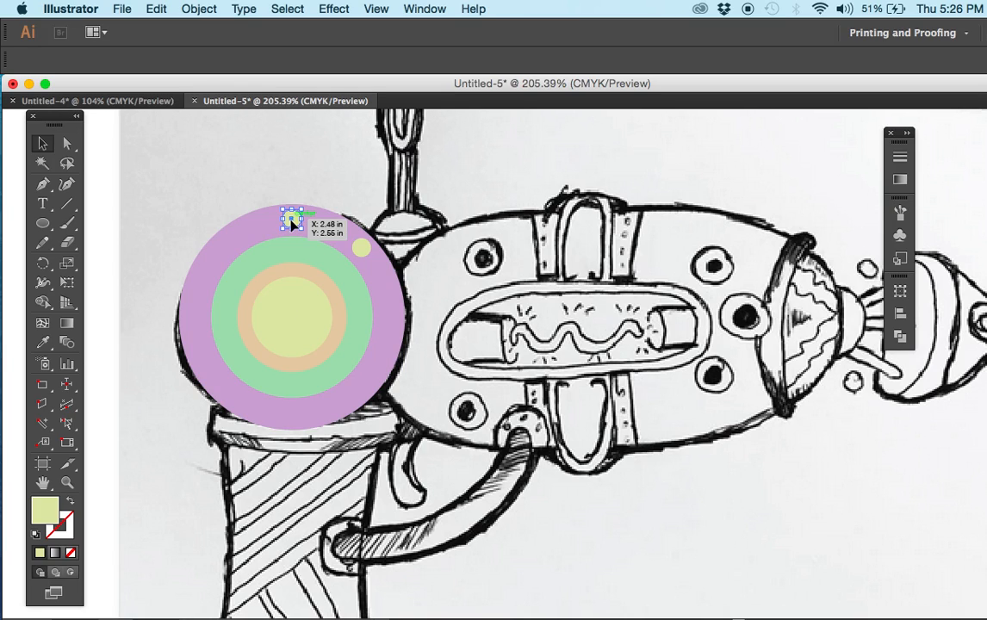
pyautogui.keyDown('shift'); pyautogui.click(363, 248); pyautogui.keyUp('shift')
pyautogui.press('super+g')
pyautogui.press('super+g')
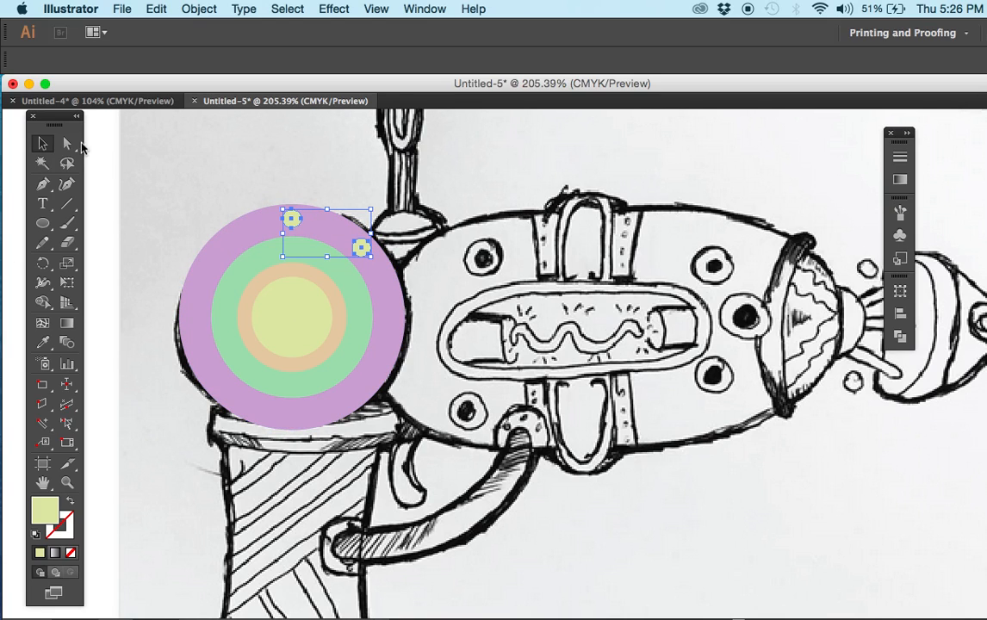
# Step: Copy the pair of small circles with a 90° clockwise rotation about the shared center, and deselect the copy
pyautogui.click(45, 263)
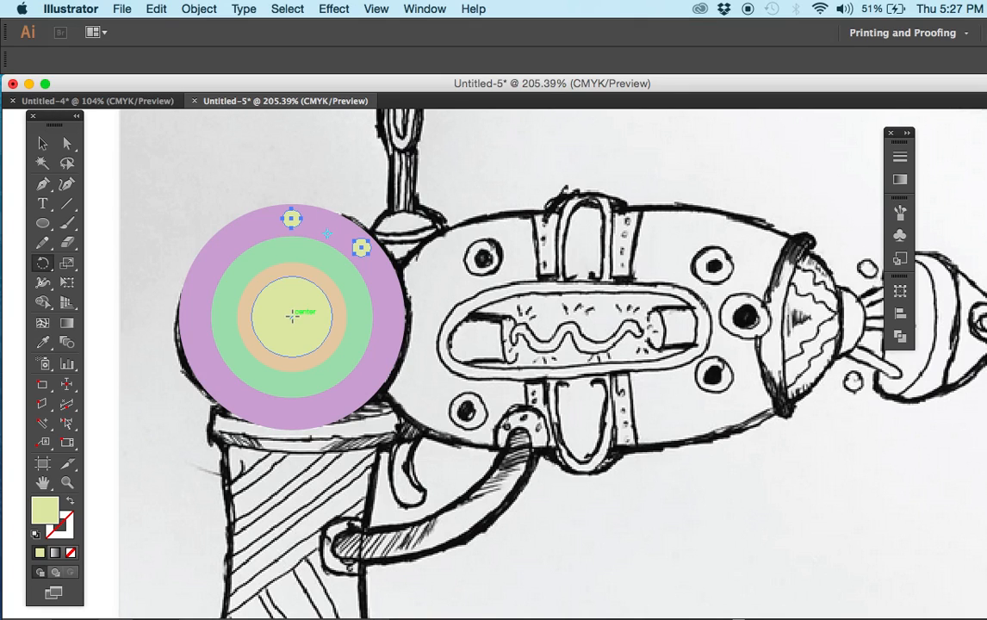
pyautogui.click(293, 316)
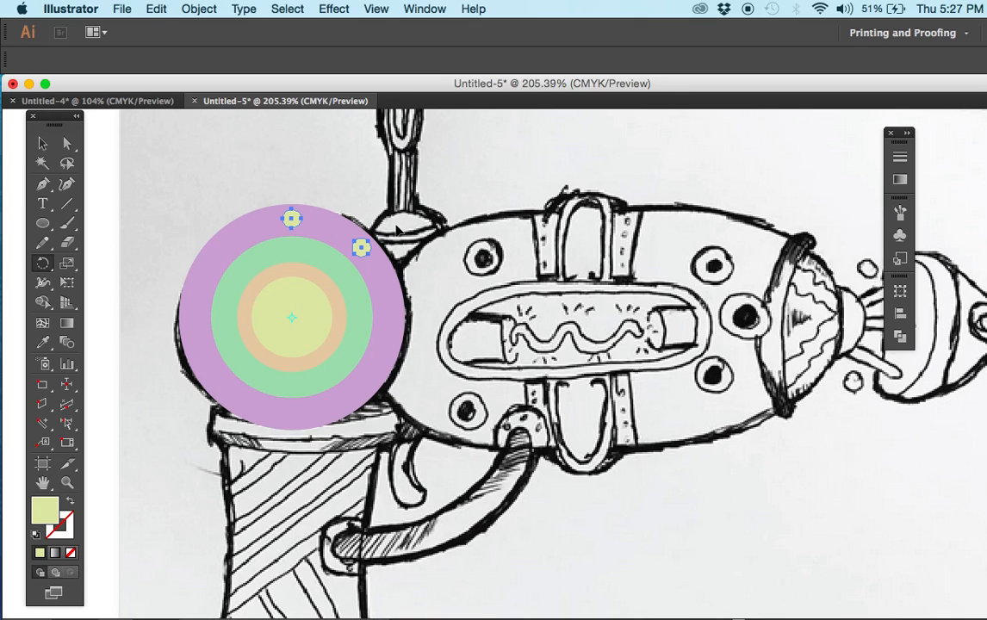
pyautogui.moveTo(398, 226); pyautogui.dragTo(363, 394)
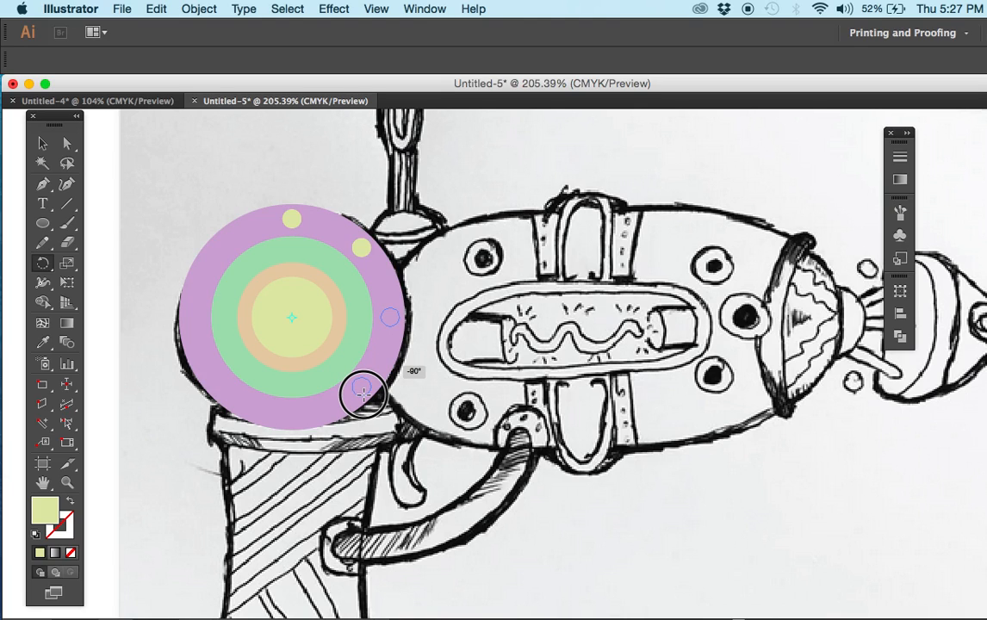
pyautogui.moveTo(363, 393); pyautogui.dragTo(363, 393)
pyautogui.press('a')
pyautogui.press('v')
pyautogui.click(203, 177)
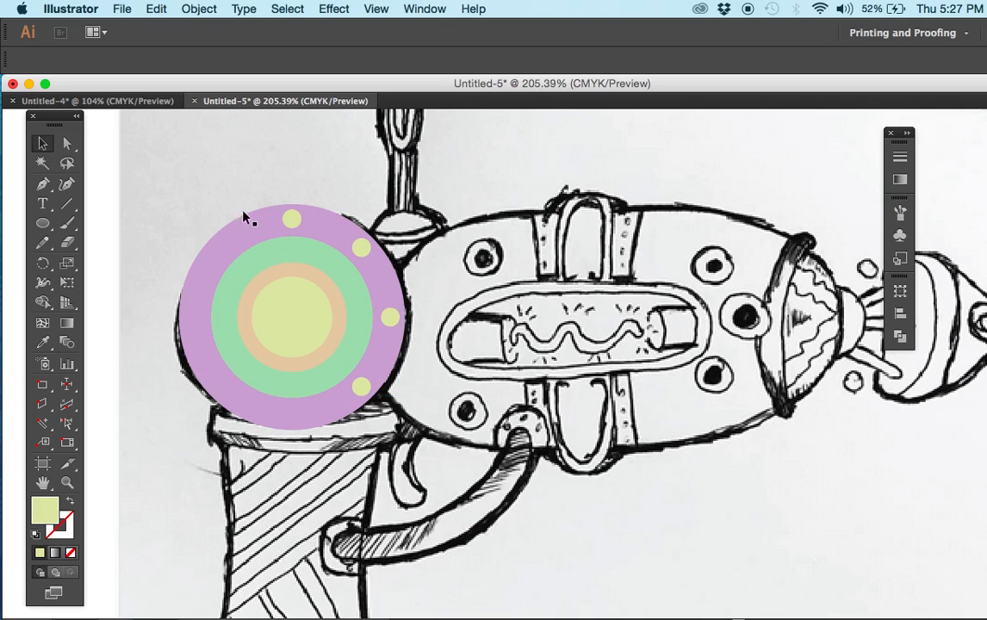
# Step: Select all four small yellow circles on the purple ring and group them
pyautogui.click(392, 320)
pyautogui.keyDown('shift'); pyautogui.click(362, 249); pyautogui.keyUp('shift')
pyautogui.click(478, 347)
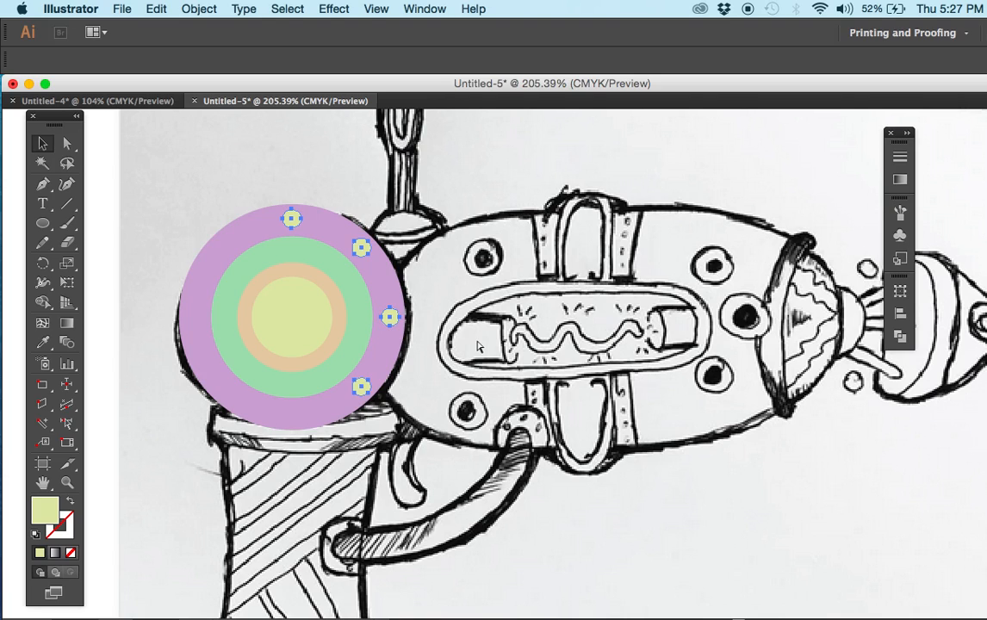
pyautogui.press('super+z')
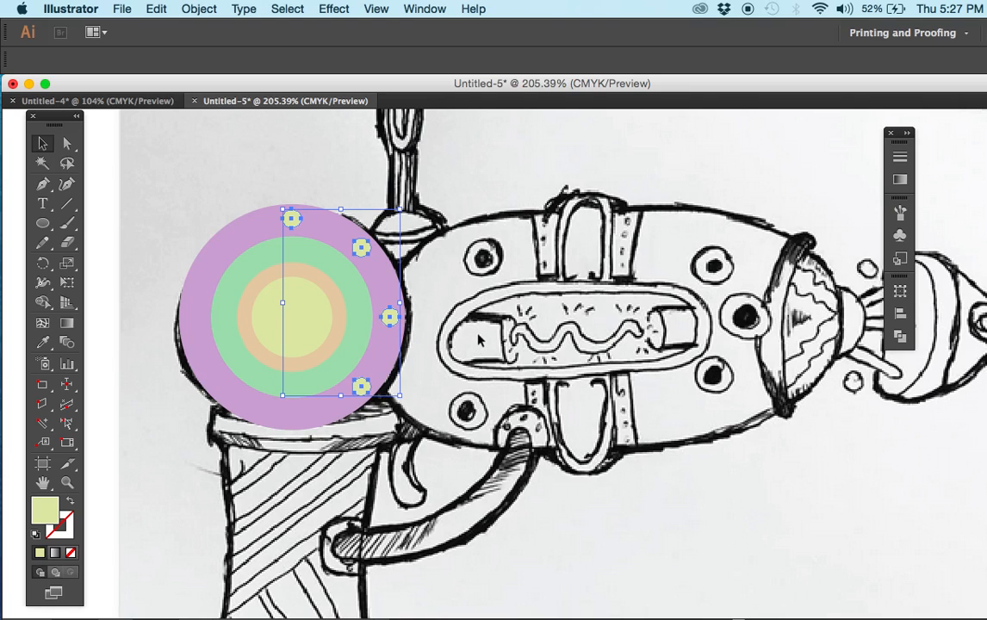
# Step: Copy the four grouped circles with a 180° rotation about the shared center, filling the empty half of the purple ring
pyautogui.click(42, 262)
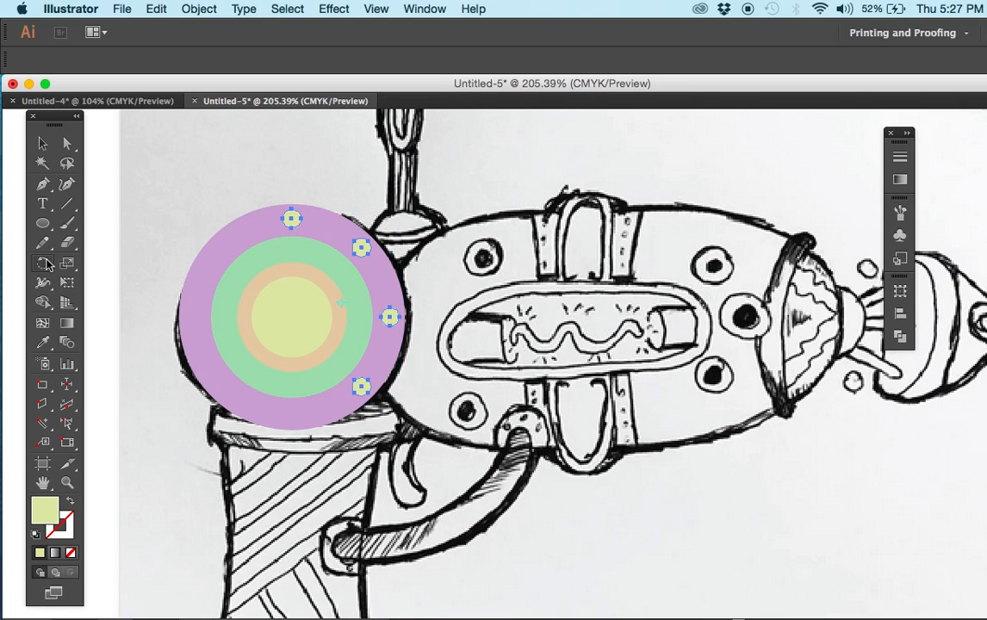
pyautogui.click(292, 317)
pyautogui.moveTo(394, 221); pyautogui.dragTo(220, 365)
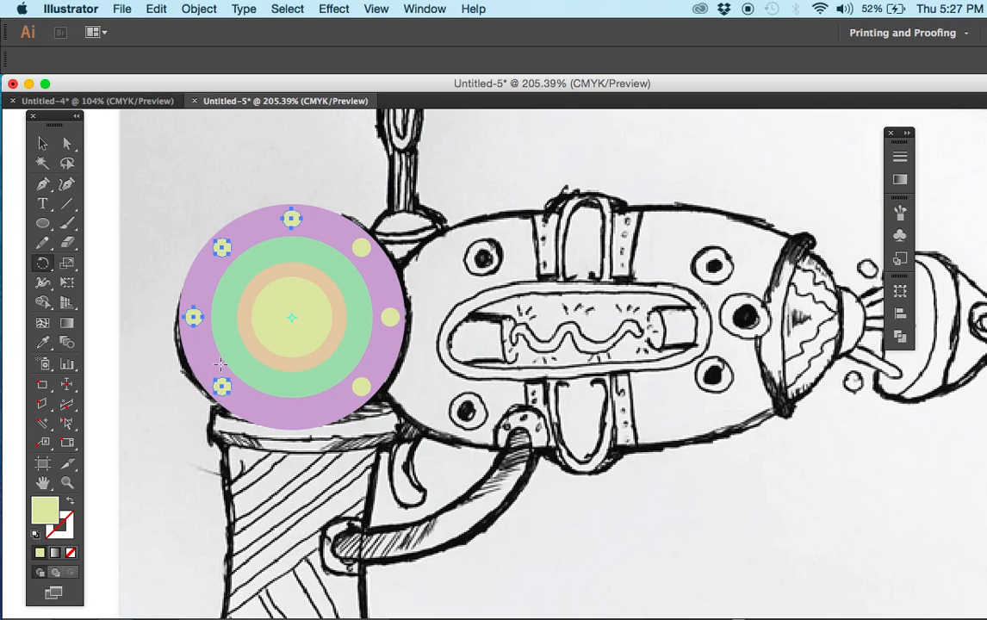
pyautogui.press('super+z')
pyautogui.moveTo(428, 315); pyautogui.dragTo(158, 277)
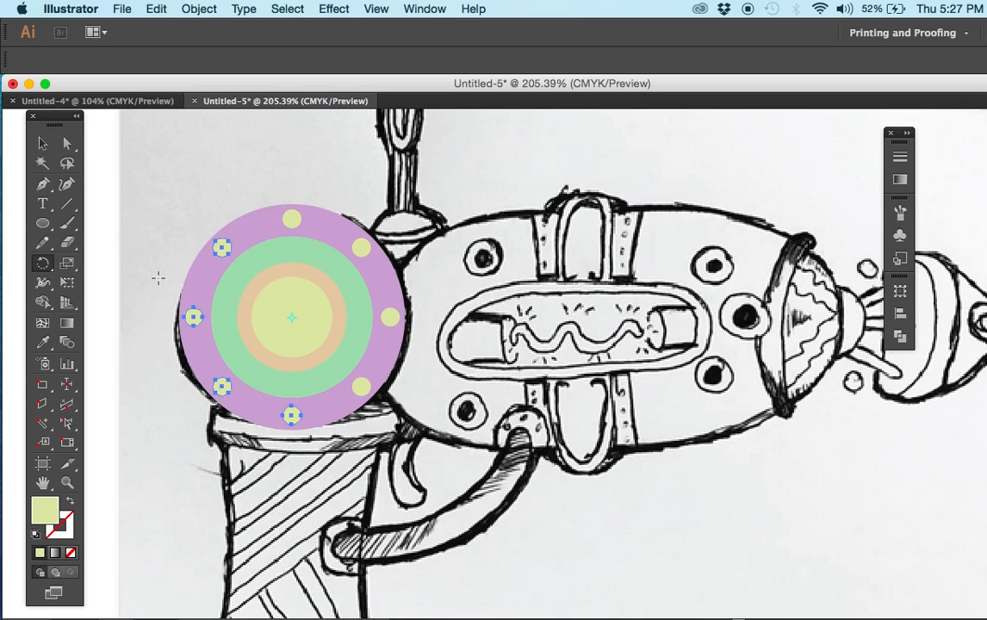
# Step: Group both sets of small yellow circles into one ring of eight, and check the grouping by reselecting it
pyautogui.click(42, 144)
pyautogui.keyDown('shift'); pyautogui.click(292, 219); pyautogui.keyUp('shift')
pyautogui.press('super+g')
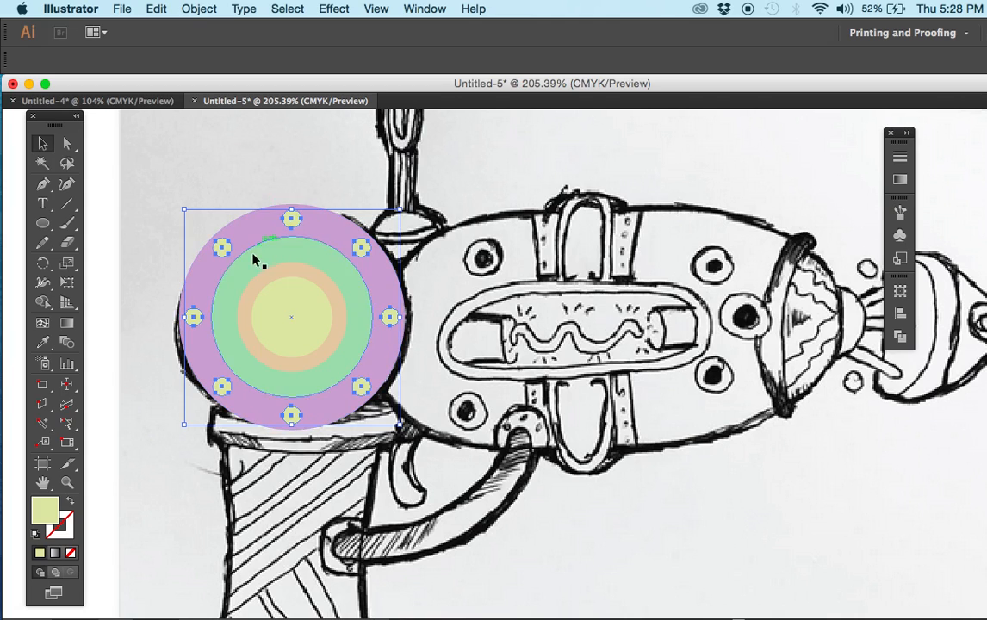
pyautogui.click(183, 155)
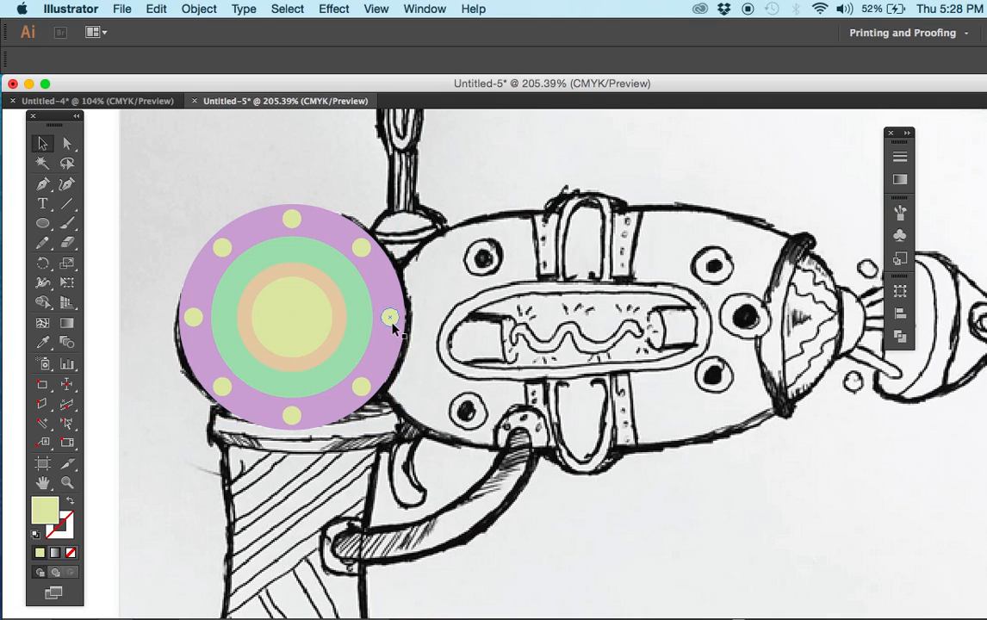
pyautogui.click(362, 388)
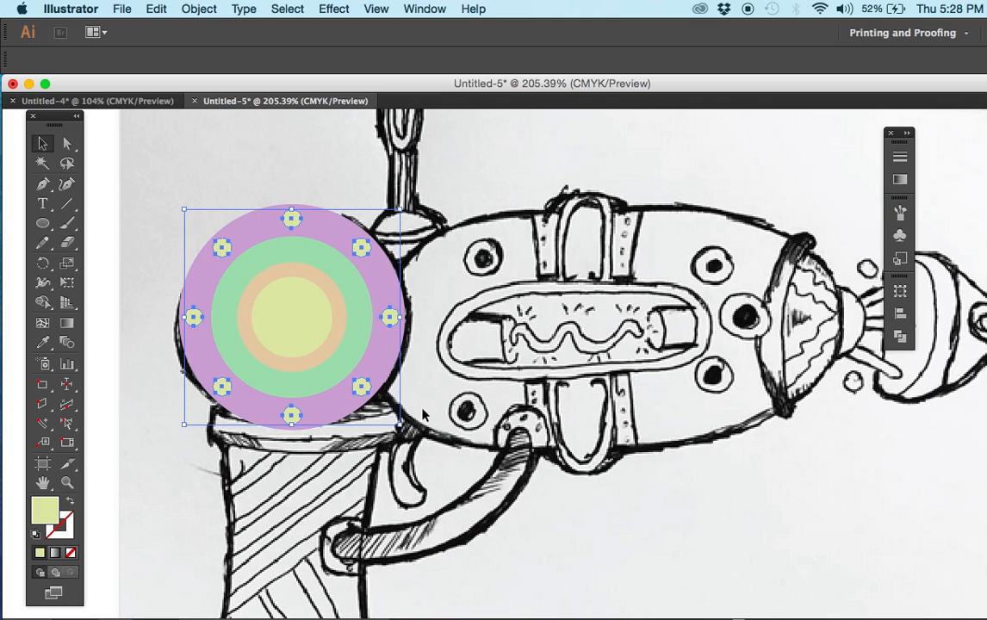
pyautogui.click(315, 340)
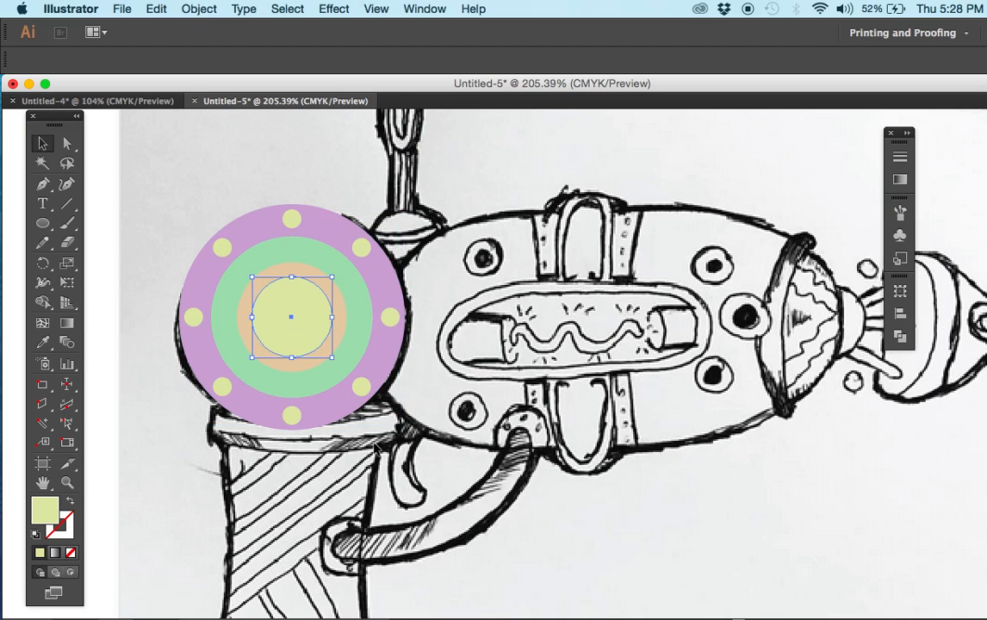
# Step: Duplicate the ring of eight small circles in place and scale the copy proportionally toward its center to fit the green ring
pyautogui.click(367, 390)
pyautogui.press('shift+super+b')
pyautogui.press('shift+super+b')
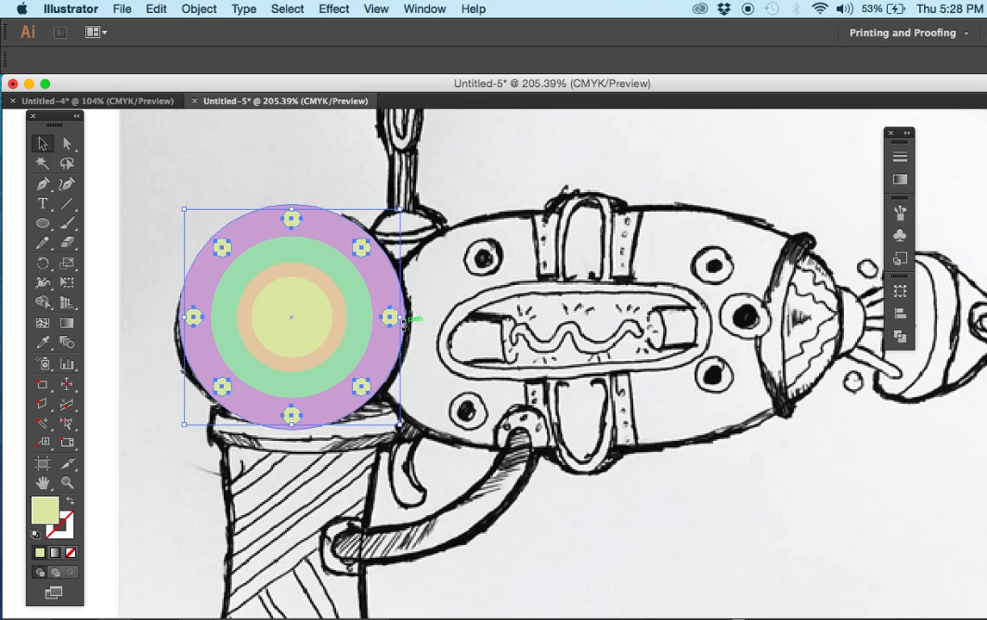
pyautogui.moveTo(403, 319); pyautogui.dragTo(368, 320)
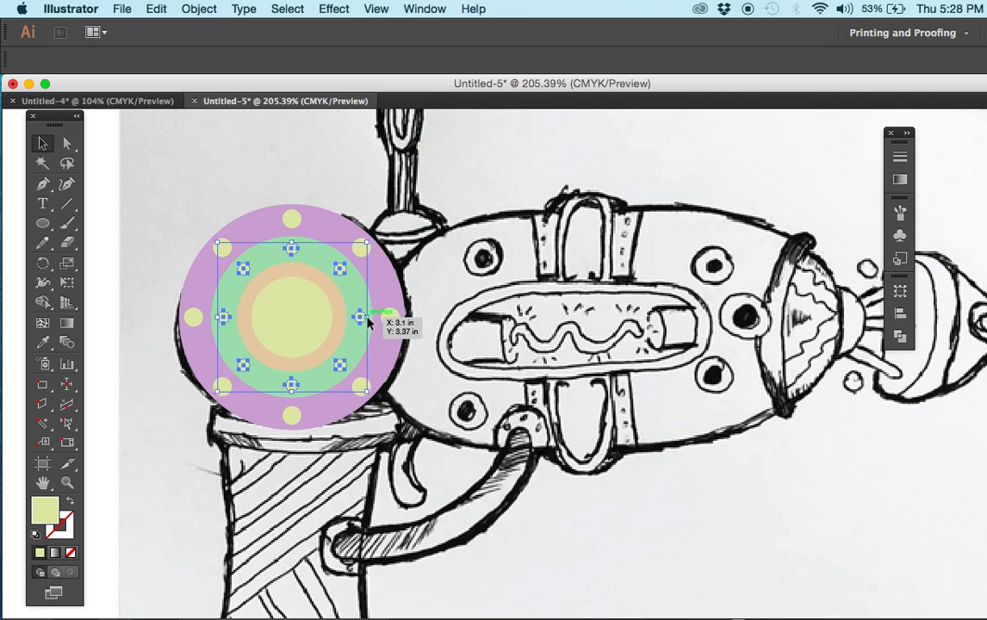
# Step: Fill the smaller ring of circles with the purple sampled from the outermost circle, and deselect it
pyautogui.click(42, 342)
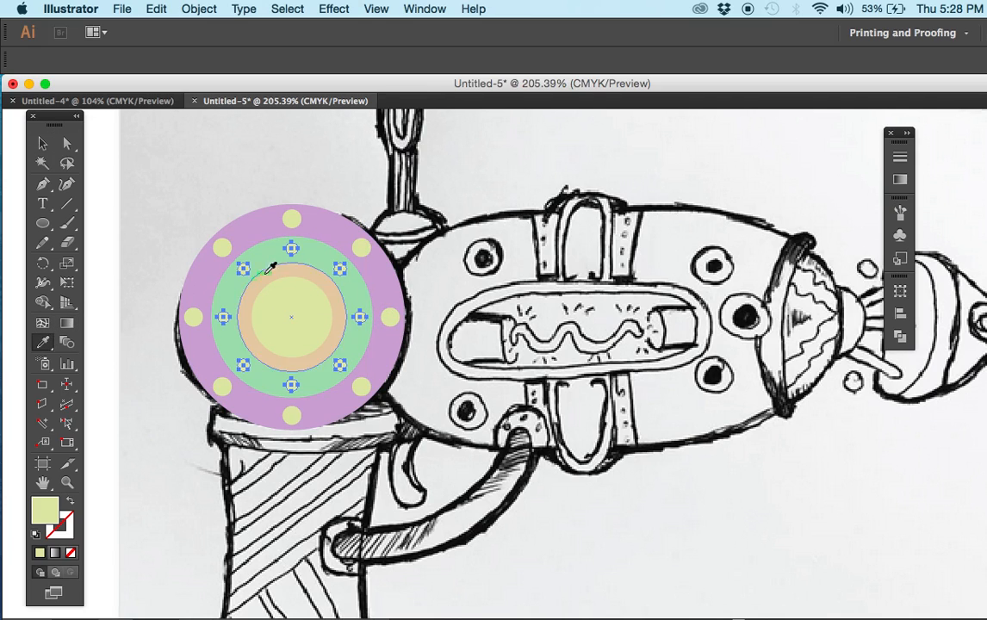
pyautogui.click(208, 272)
pyautogui.click(43, 143)
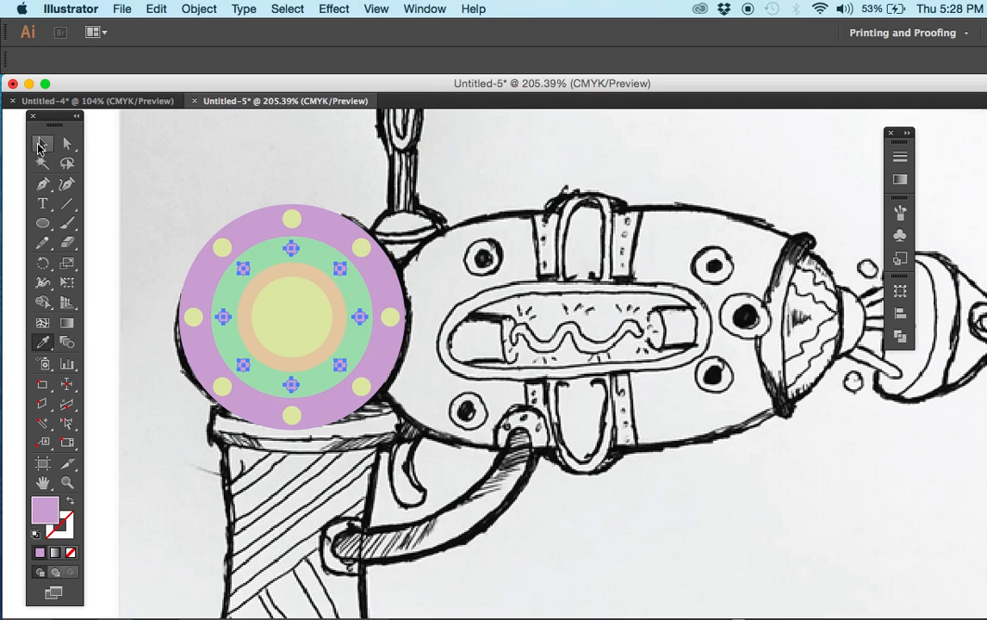
pyautogui.click(210, 155)
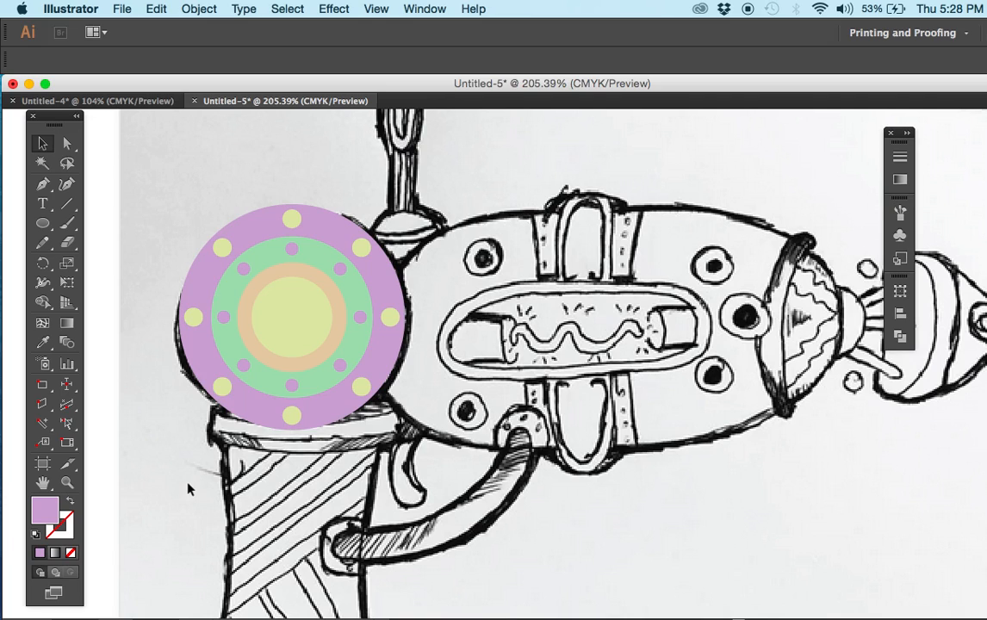
# Step: Start a Drop Shadow effect on the green circle of the dial and turn on its preview
pyautogui.click(277, 392)
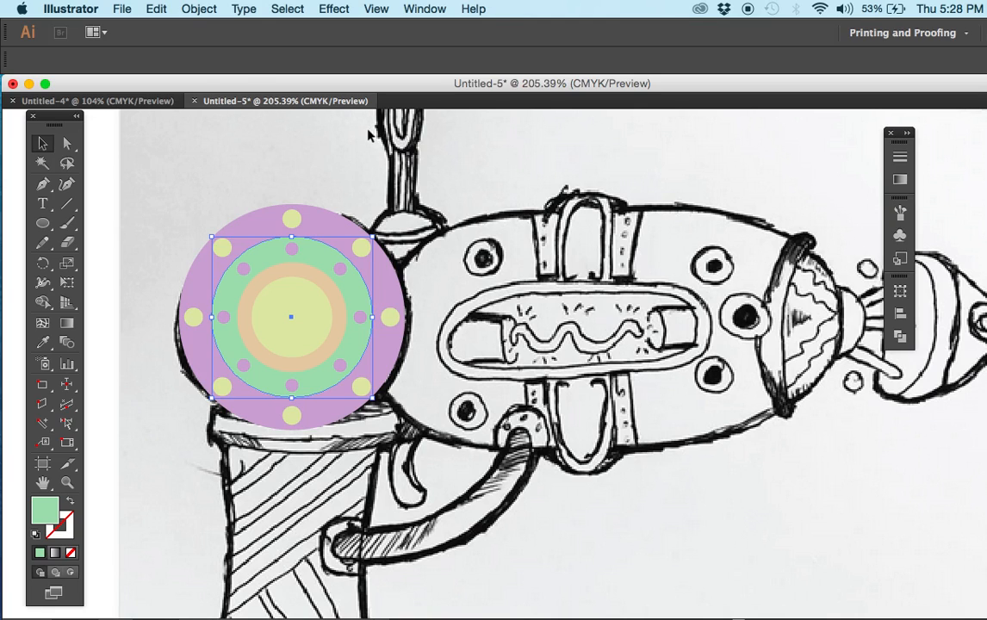
pyautogui.click(201, 10)
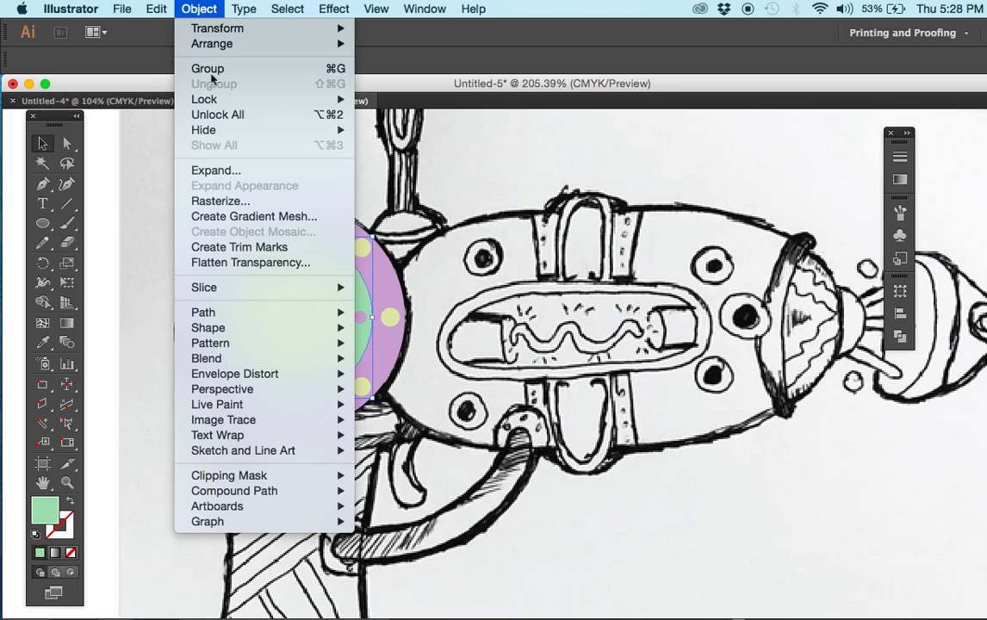
pyautogui.moveTo(264, 323)
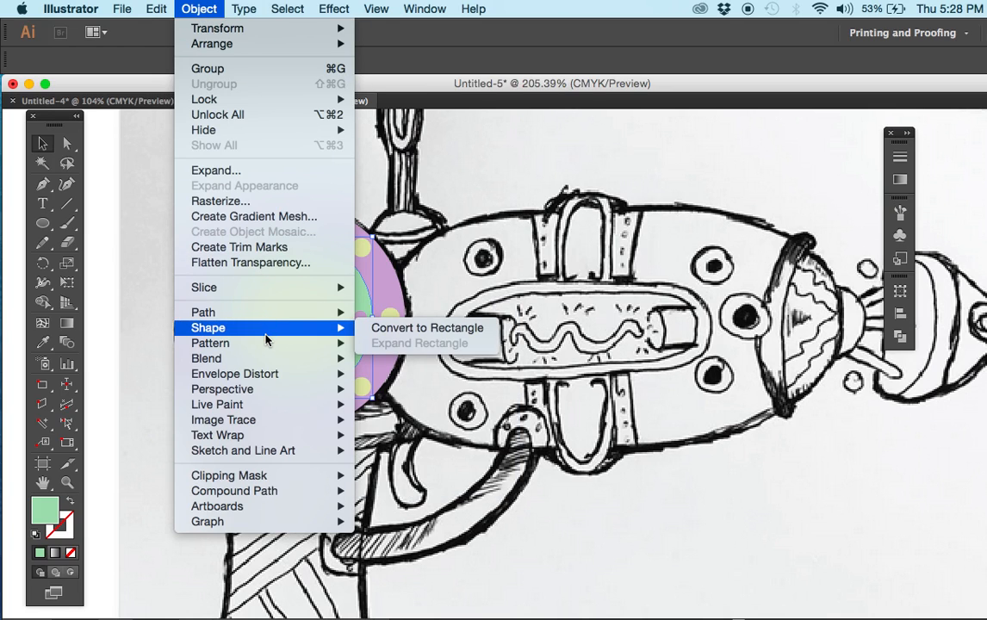
pyautogui.moveTo(271, 373)
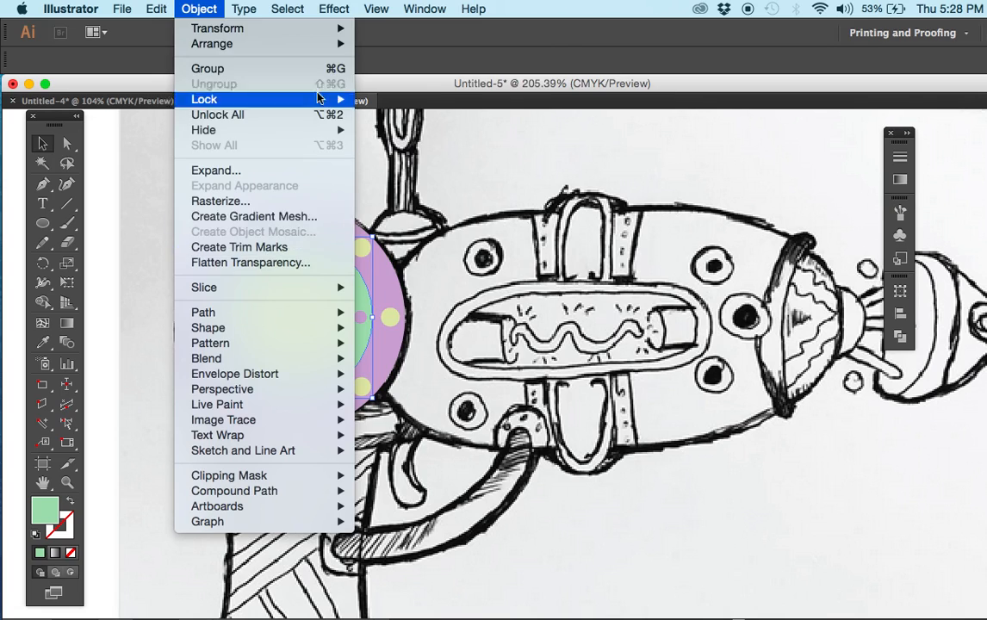
pyautogui.moveTo(344, 9)
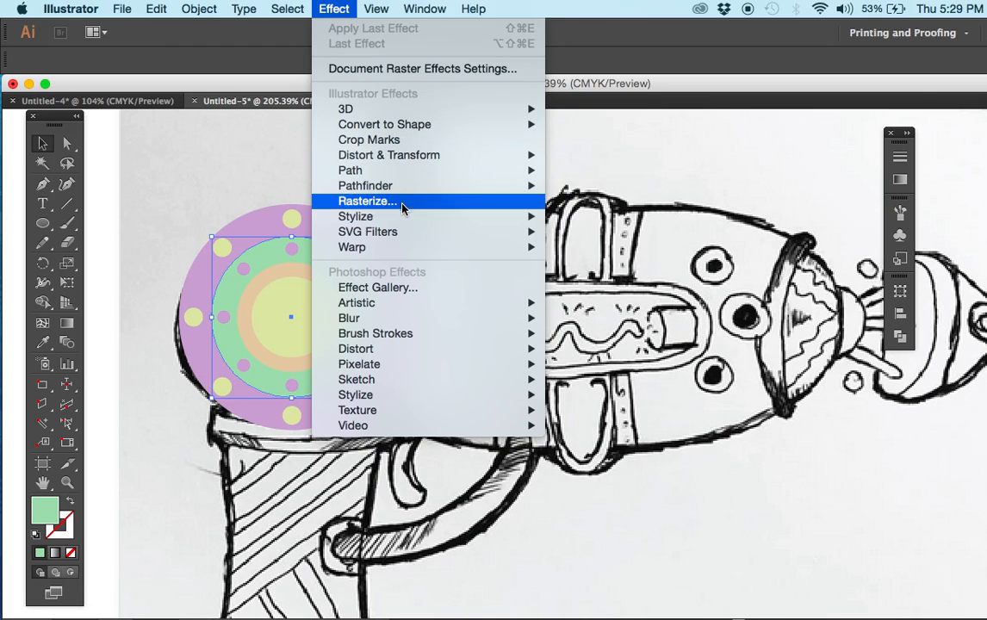
pyautogui.moveTo(406, 217)
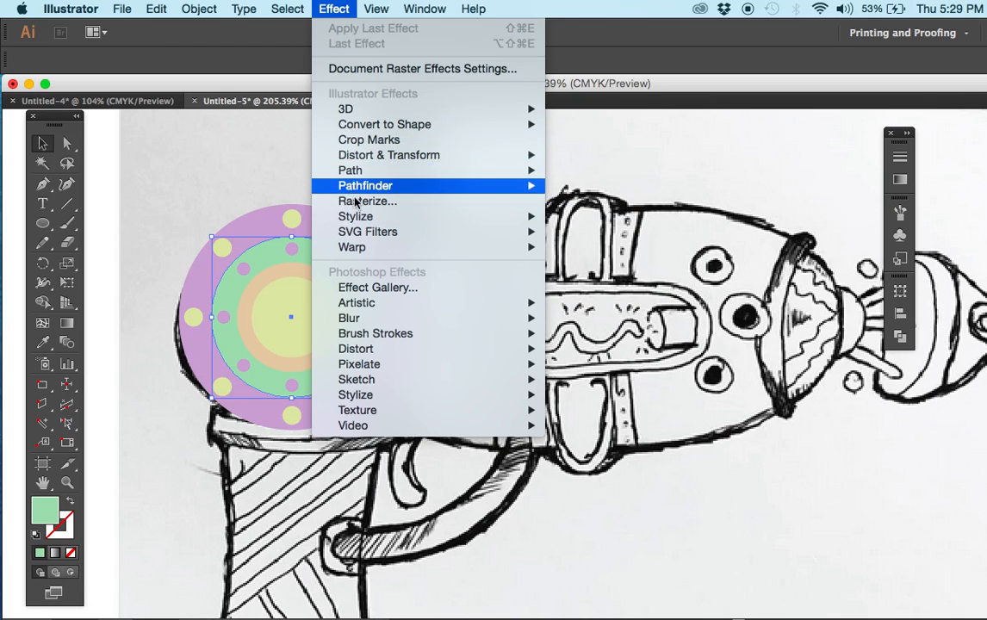
pyautogui.moveTo(328, 216)
pyautogui.click(591, 217)
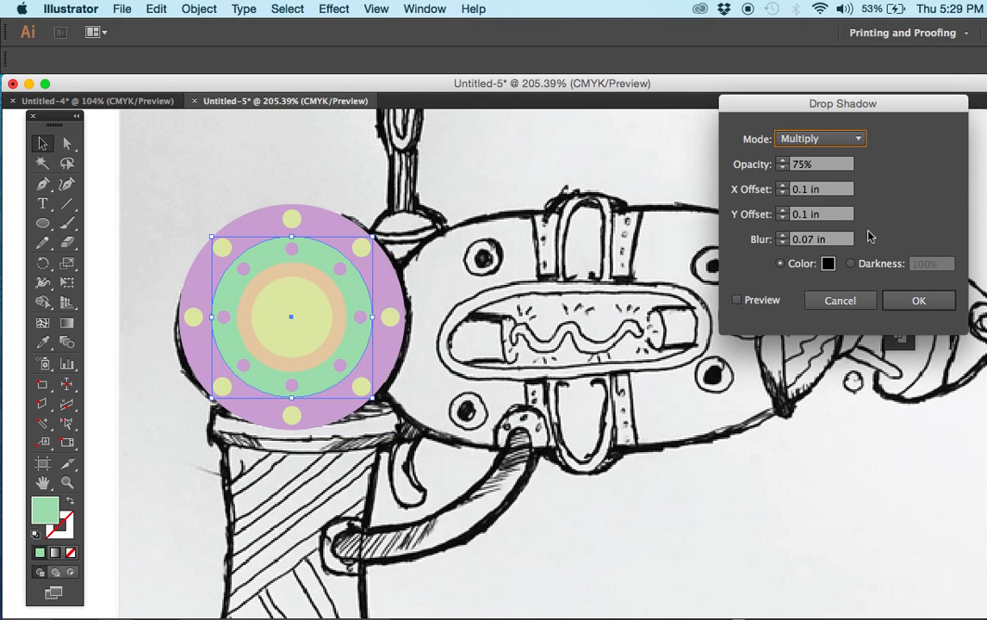
pyautogui.click(737, 300)
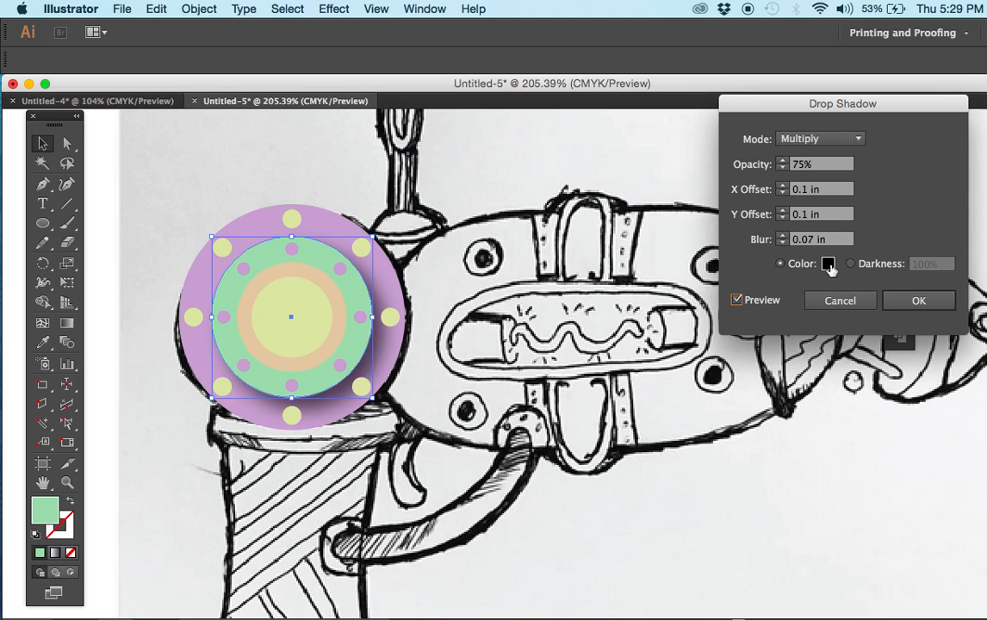
# Step: Set the green circle's drop shadow blur to 0 in for a hard edge
pyautogui.click(824, 185)
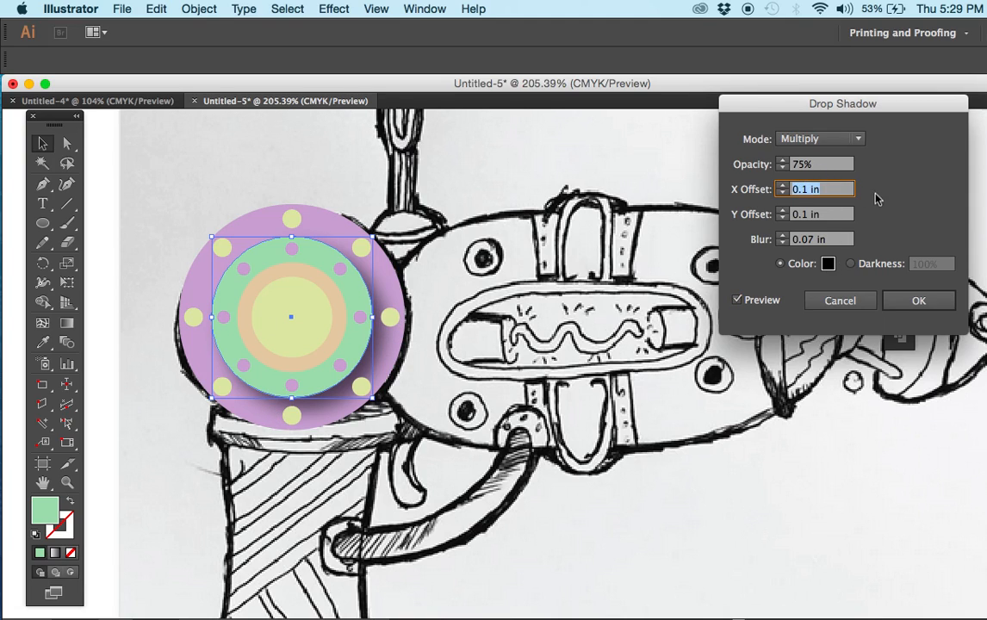
pyautogui.press('Tab')
pyautogui.press('Tab')
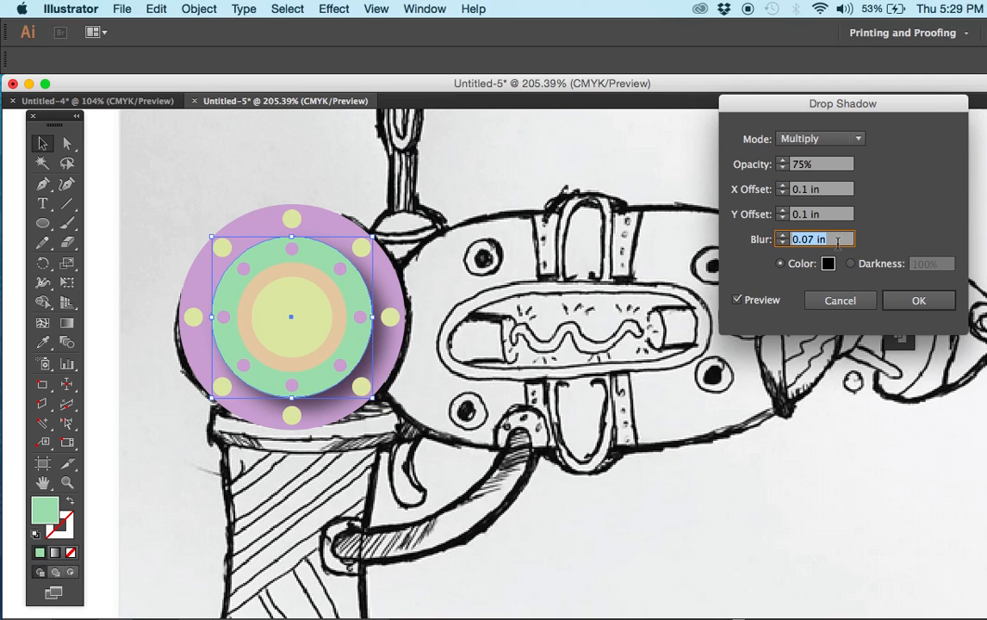
pyautogui.write('00')
pyautogui.press('BackSpace')
pyautogui.press('BackSpace')
pyautogui.write('0')
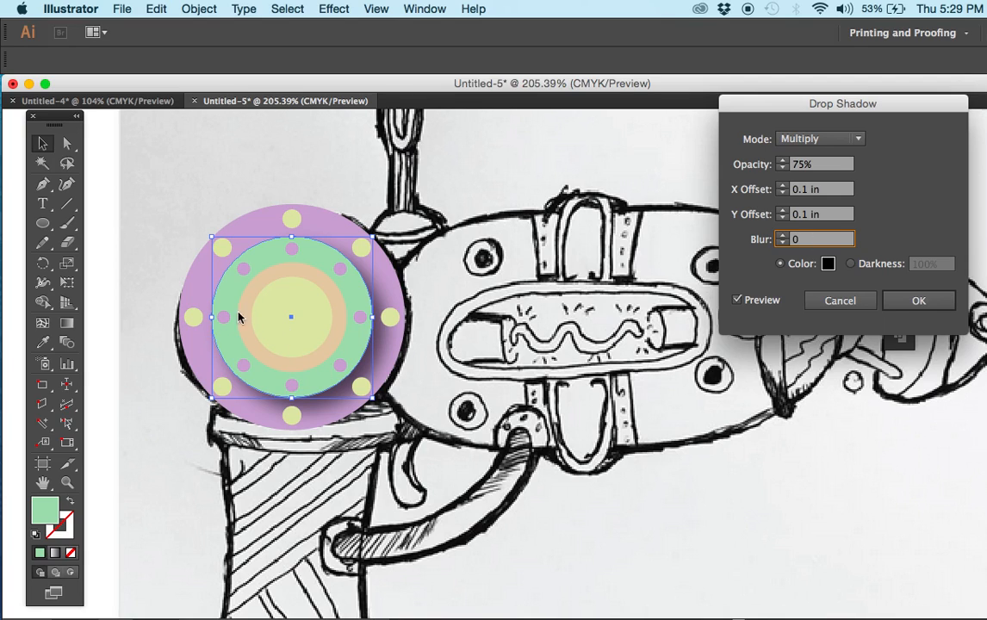
pyautogui.press('Tab')
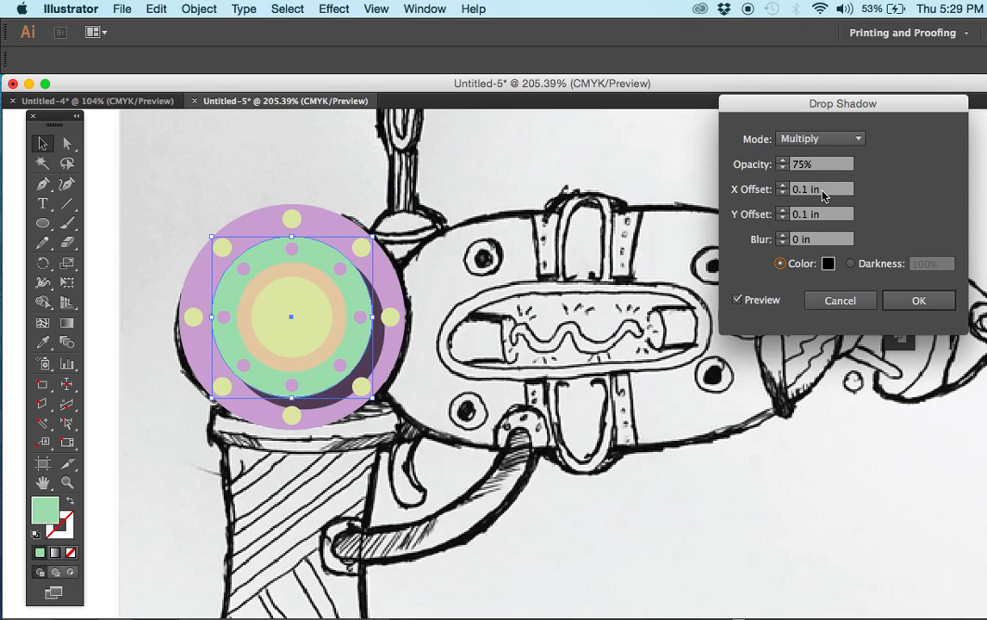
# Step: Set the shadow's X offset to -.01 in, apply the effect to the green circle, and deselect it
pyautogui.moveTo(824, 192)
pyautogui.mouseDown()
pyautogui.moveTo(796, 190)
pyautogui.moveTo(816, 189)
pyautogui.mouseUp()
pyautogui.press('BackSpace')
pyautogui.write('-.01')
pyautogui.press('Return')
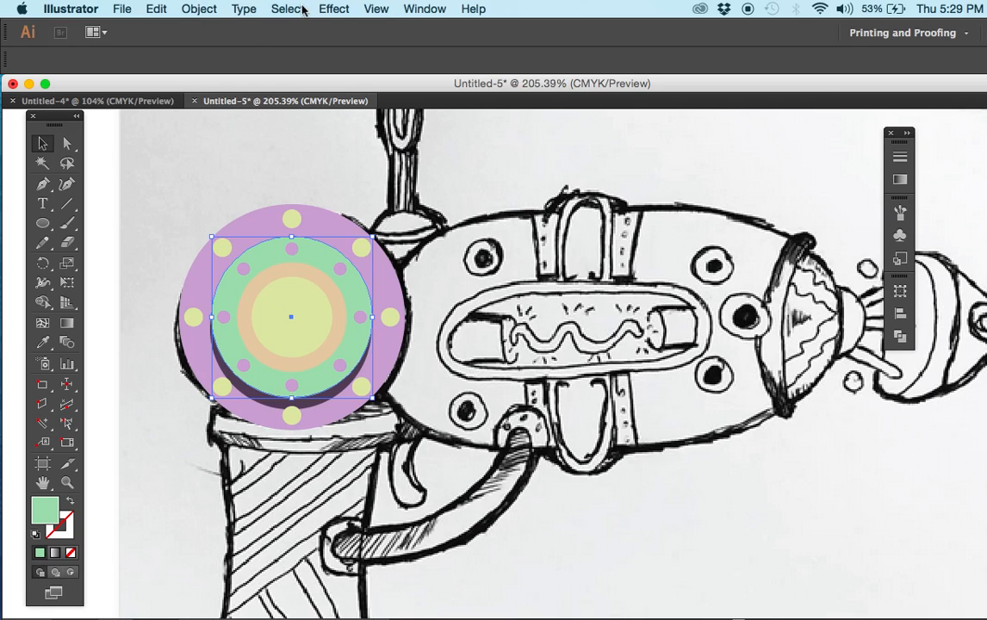
pyautogui.click(157, 164)
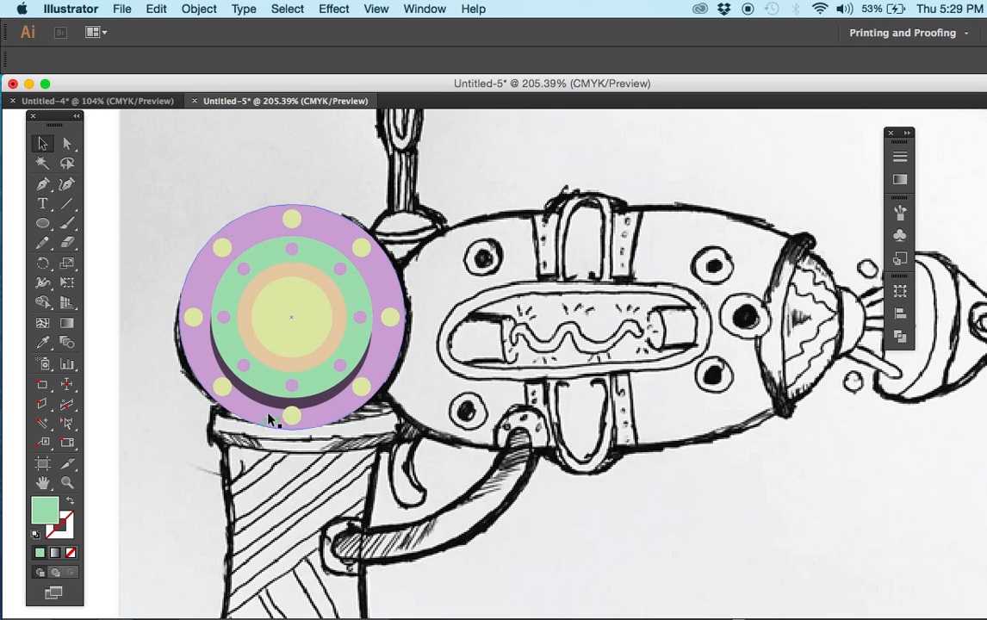
# Step: Apply the same drop shadow to the yellow center circle of the dial
pyautogui.click(308, 358)
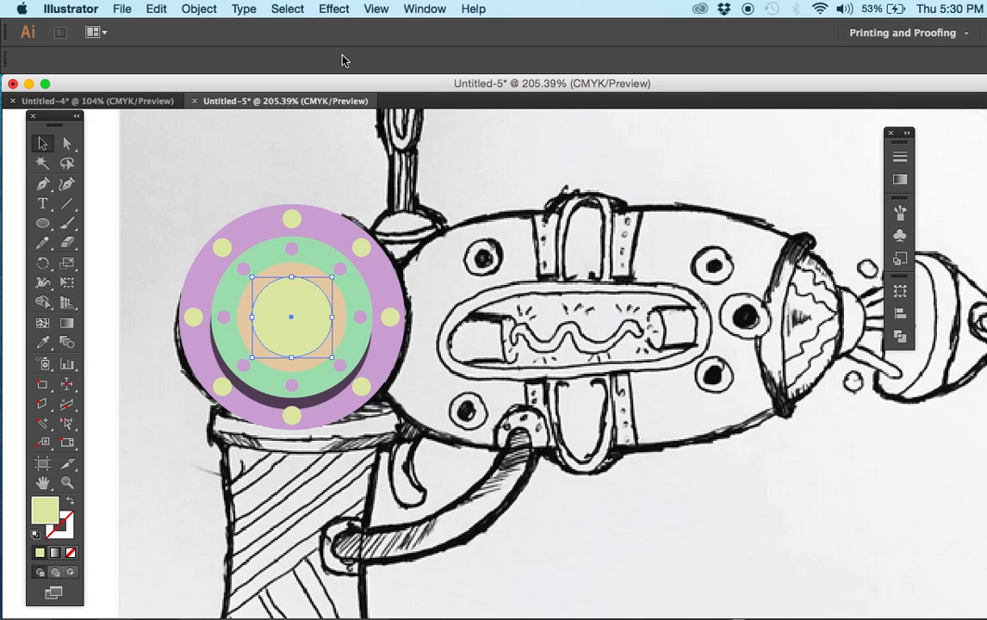
pyautogui.click(332, 9)
pyautogui.moveTo(362, 12)
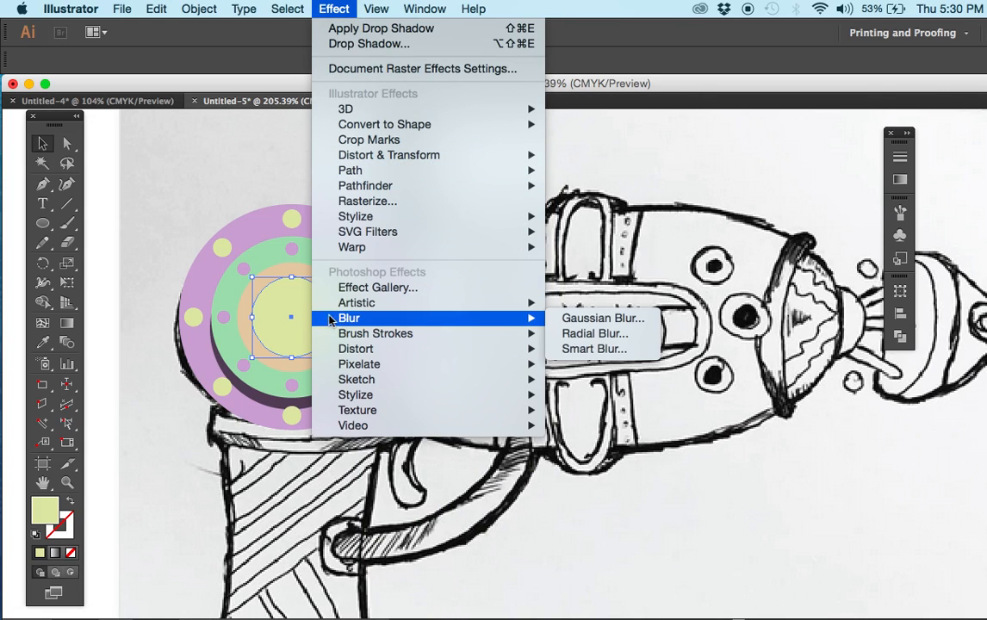
pyautogui.moveTo(430, 216)
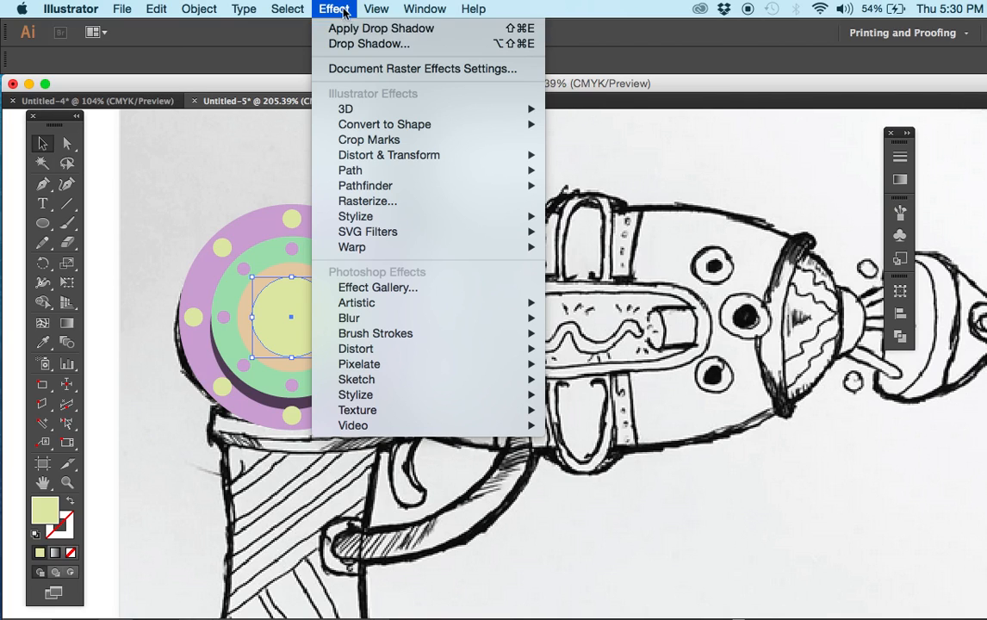
pyautogui.click(534, 28)
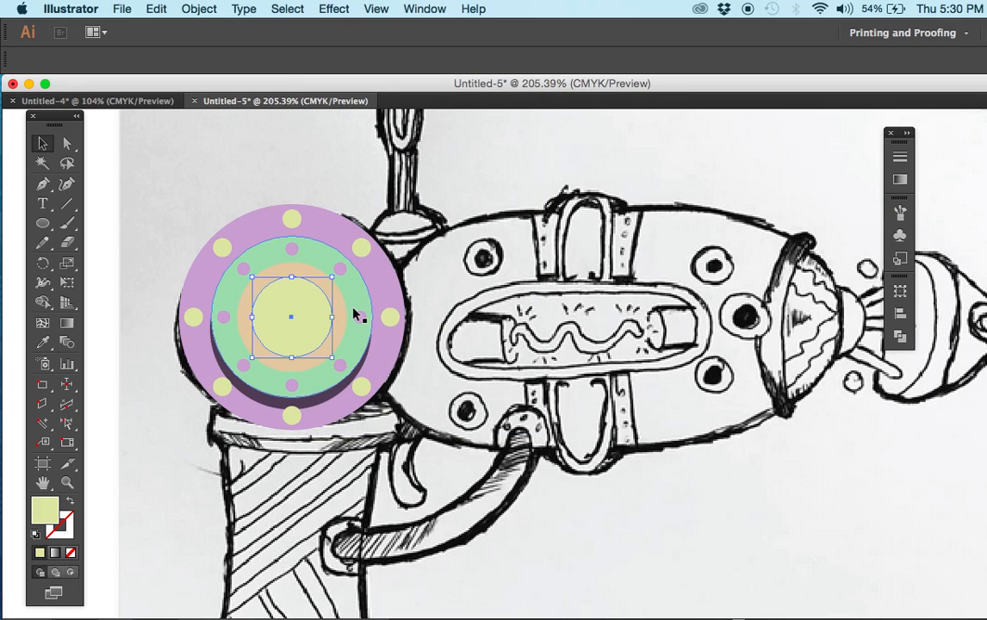
pyautogui.press('shift+super+e')
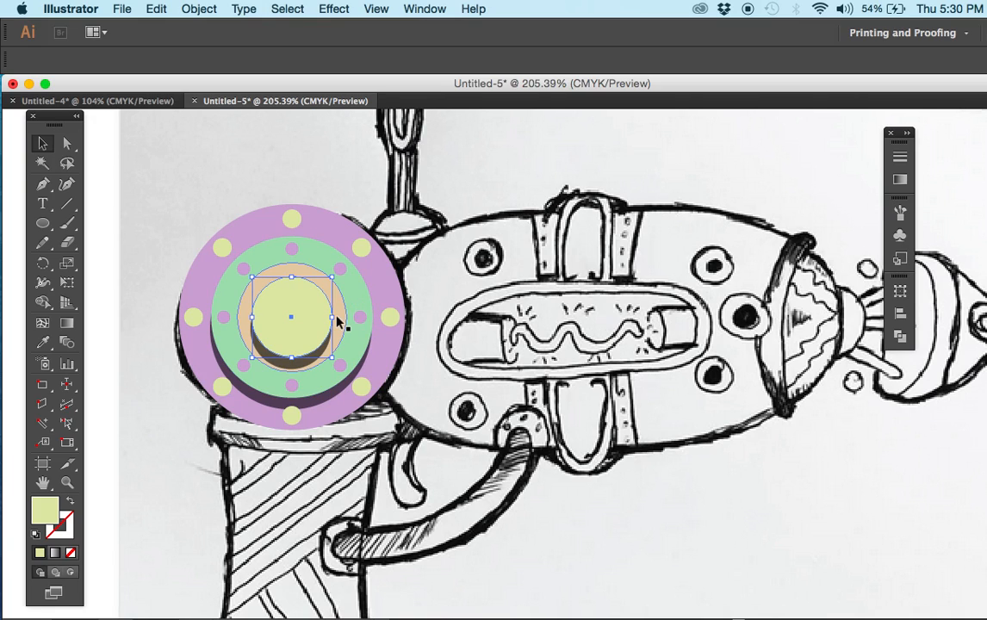
# Step: Apply the same drop shadow to the peach circle and the outermost purple circle
pyautogui.click(244, 324)
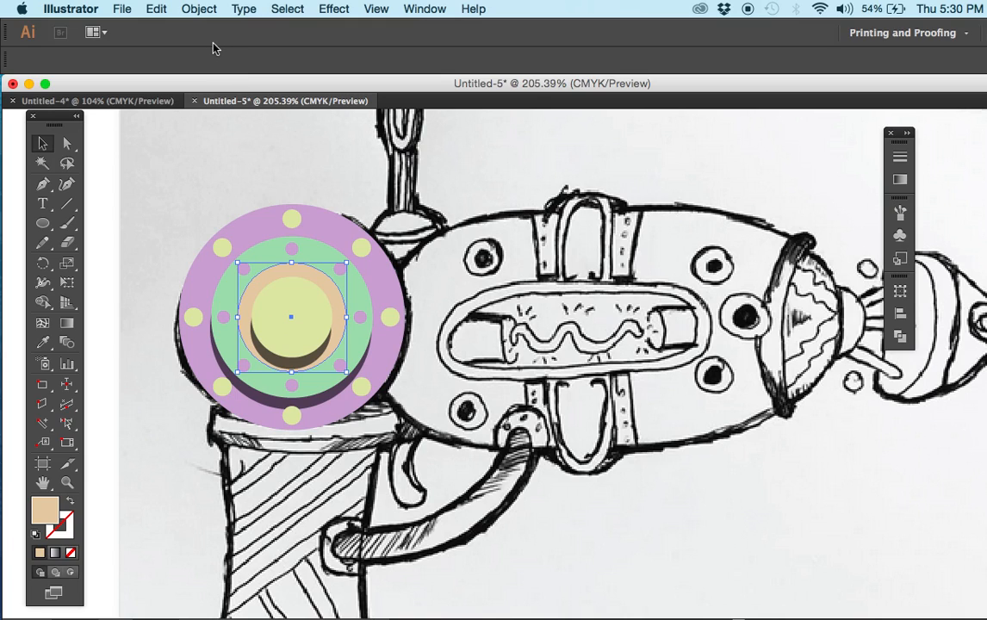
pyautogui.press('shift+super+e')
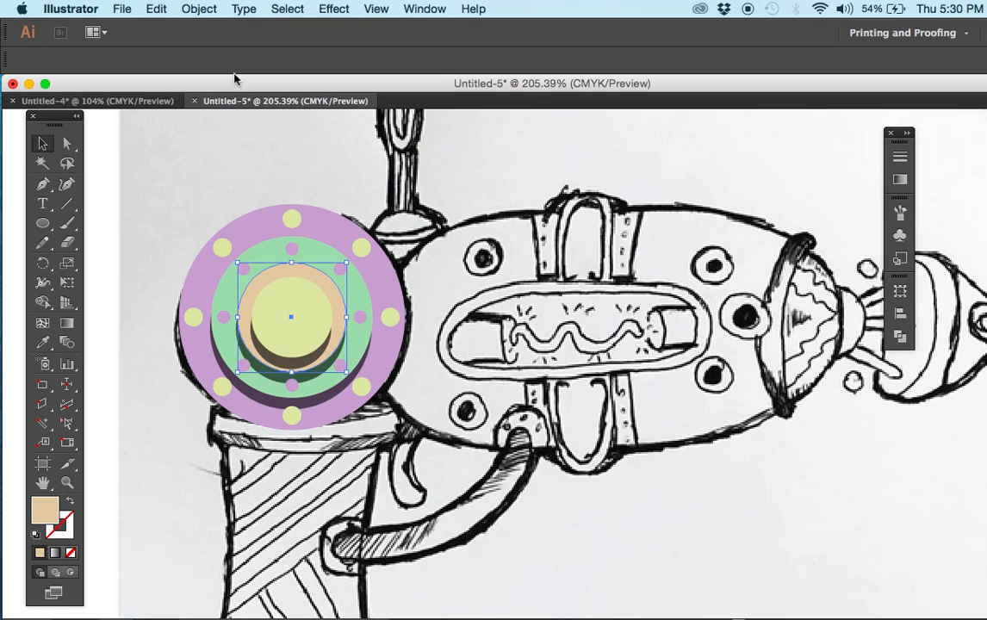
pyautogui.click(263, 233)
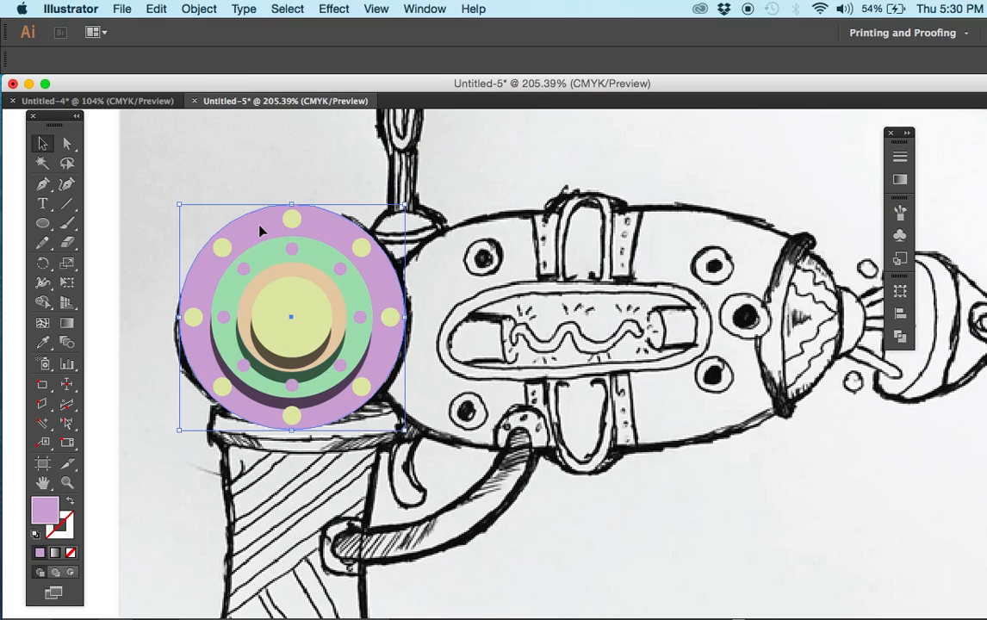
# Step: Try the same drop shadow on both rings of small circles together, and undo it
pyautogui.click(223, 250)
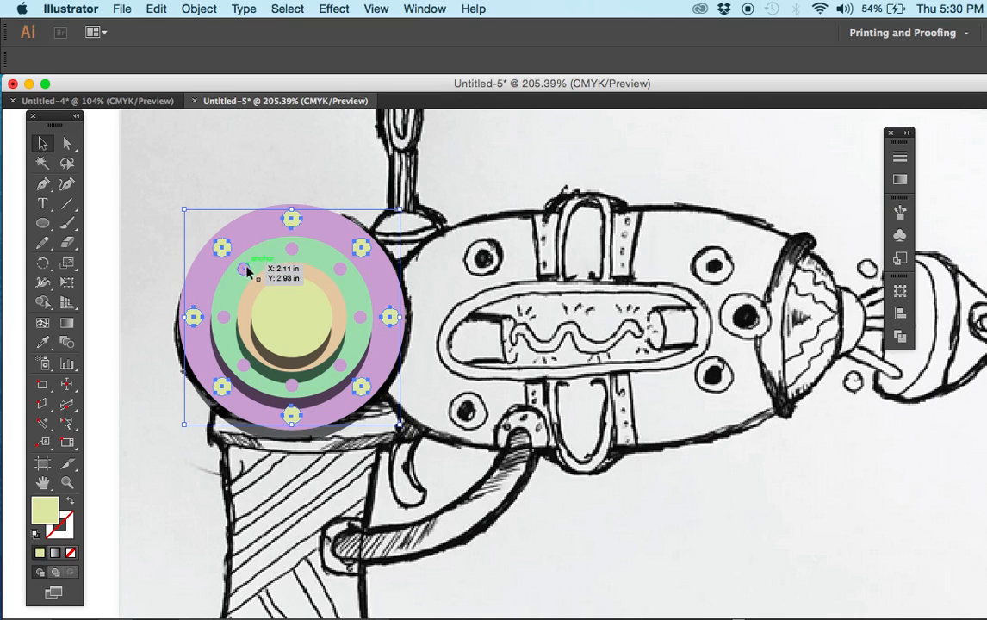
pyautogui.keyDown('shift'); pyautogui.click(245, 270); pyautogui.keyUp('shift')
pyautogui.press('super+shift+e')
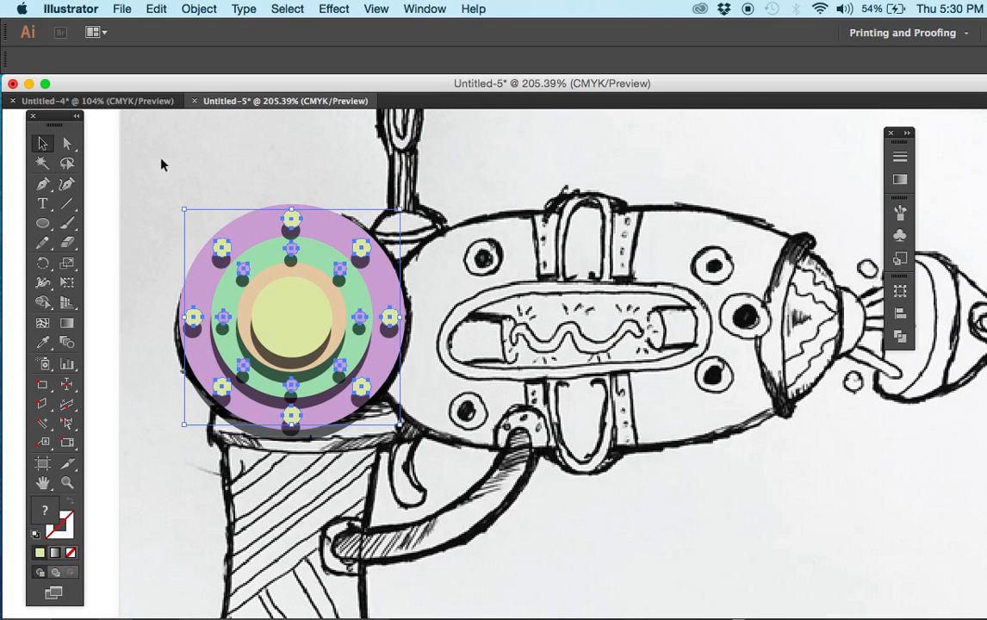
pyautogui.click(121, 133)
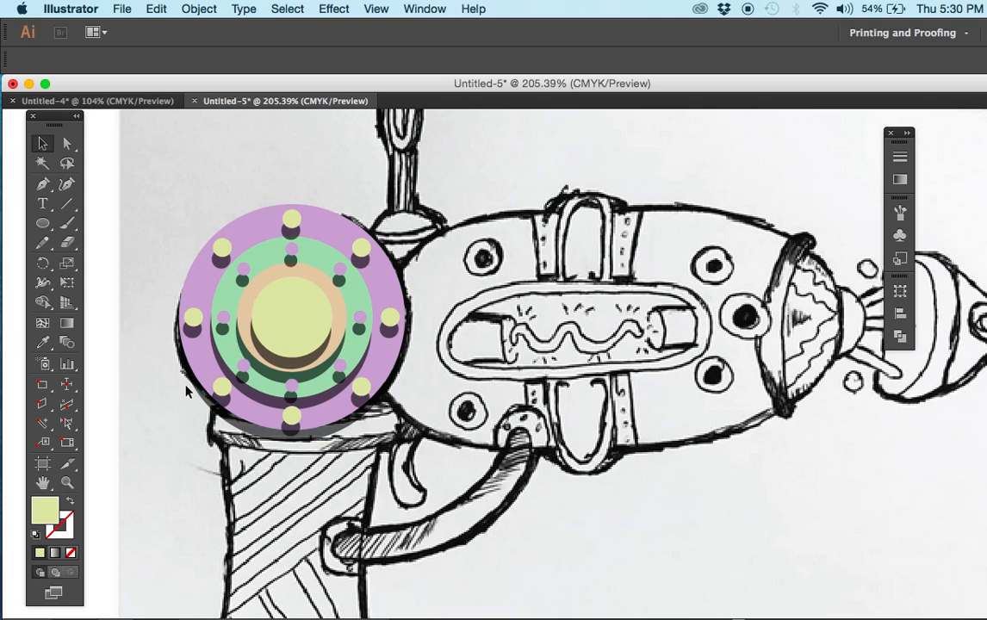
pyautogui.click(339, 258)
pyautogui.press('super+z')
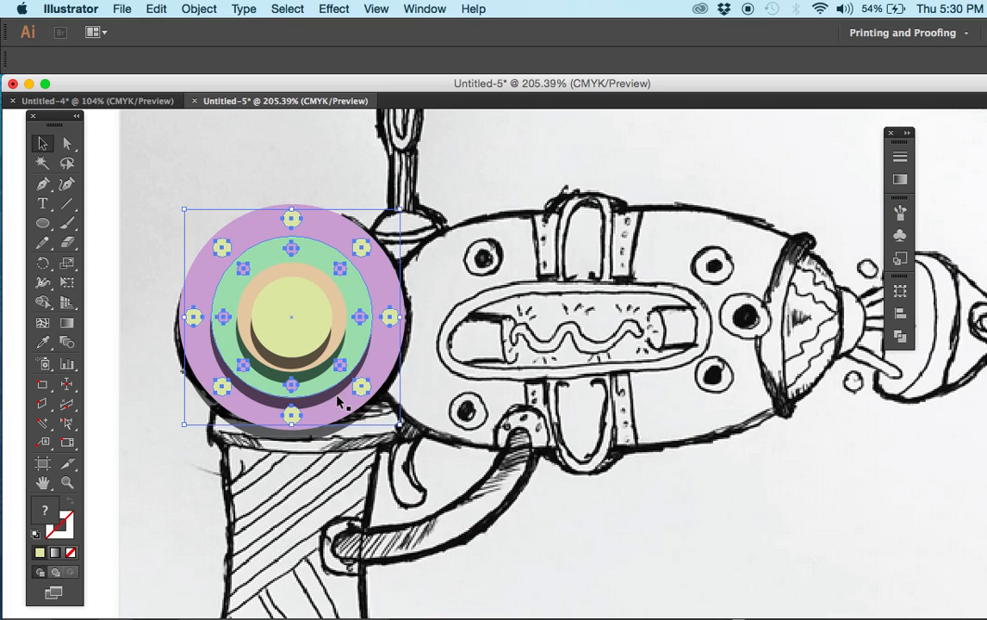
# Step: Try the same drop shadow on the outer ring of small yellow circles alone, undo it, and clear the selection
pyautogui.click(129, 205)
pyautogui.click(292, 221)
pyautogui.press('super+shift+e')
pyautogui.click(98, 220)
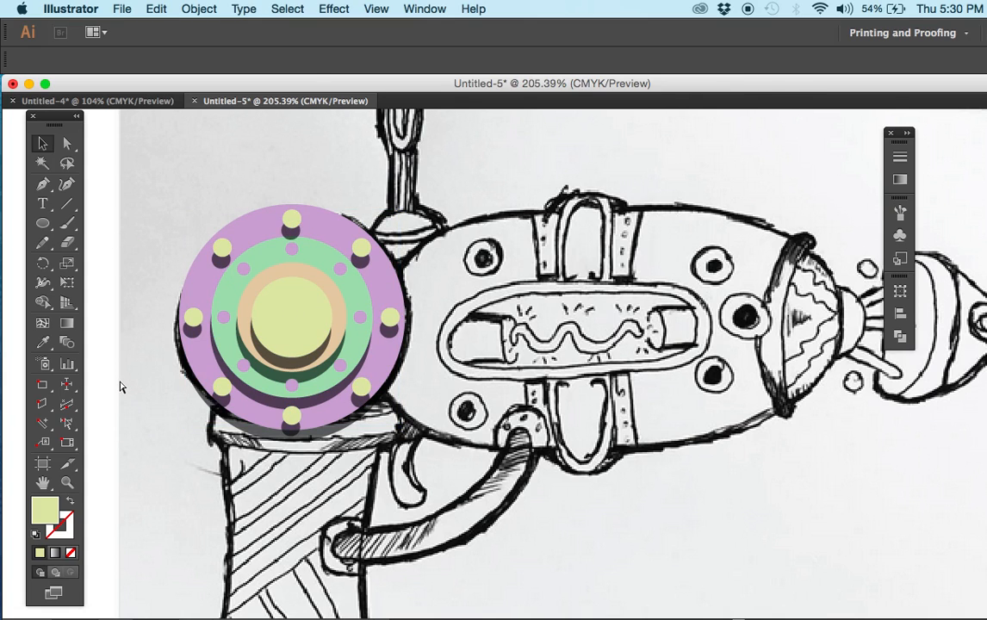
pyautogui.press('super+s')
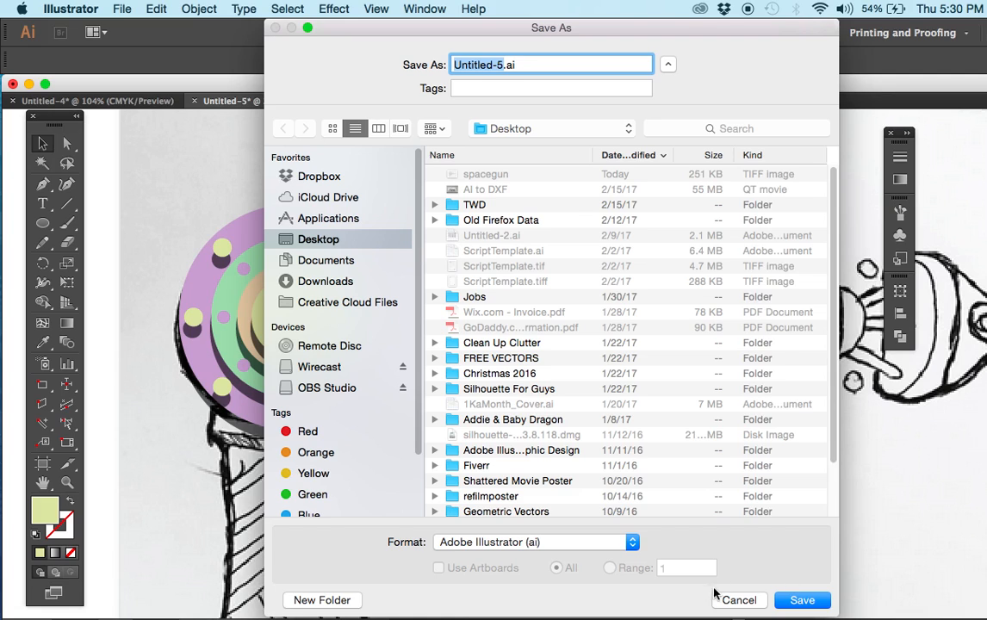
pyautogui.click(734, 600)
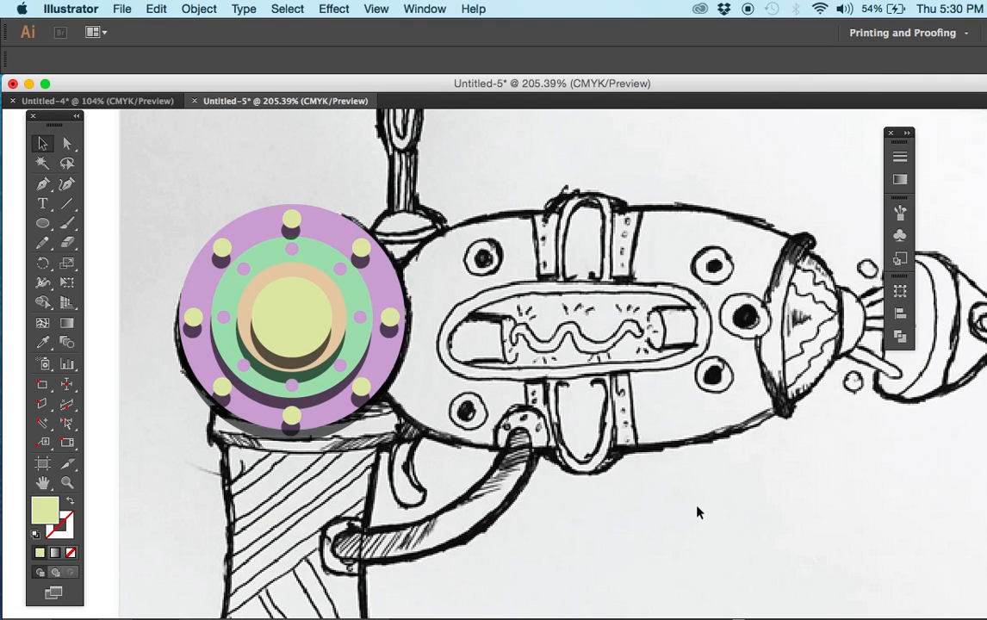
pyautogui.press('super+z')
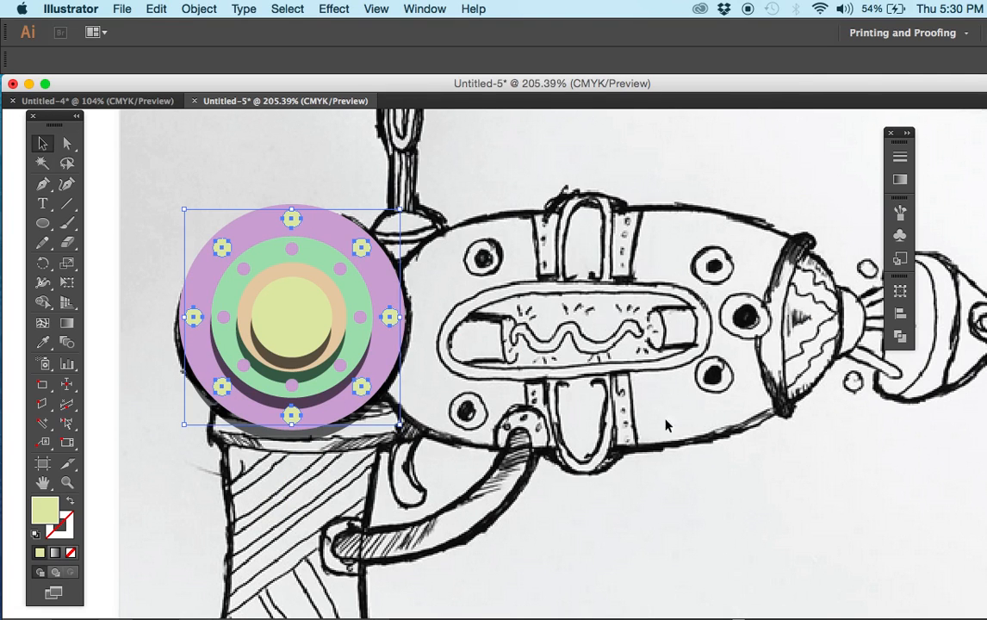
pyautogui.click(105, 202)
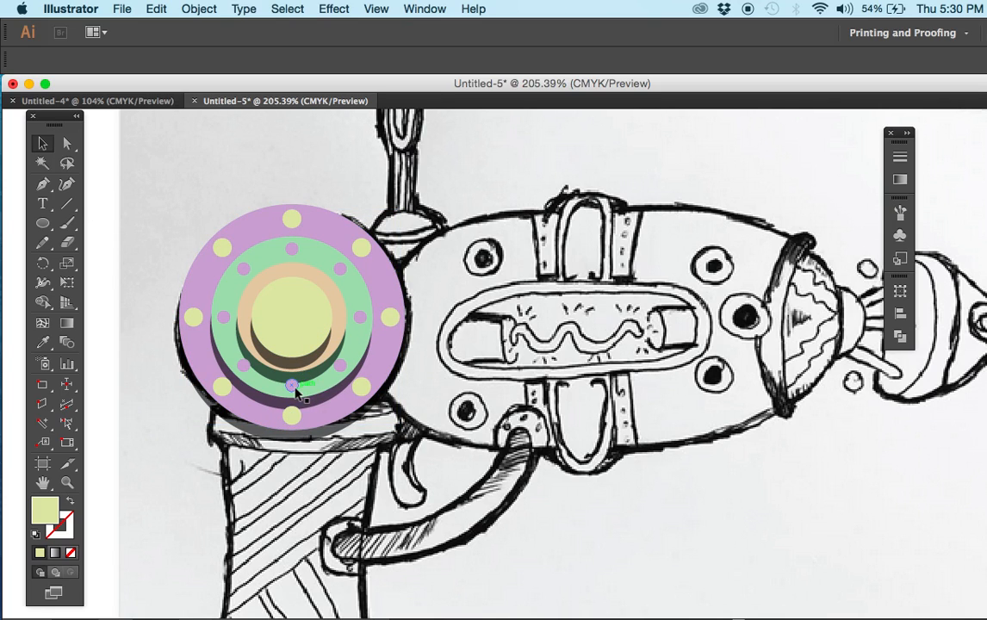
# Step: Send the yellow center and peach circles with their shadows behind the ring of small purple circles
pyautogui.click(313, 377)
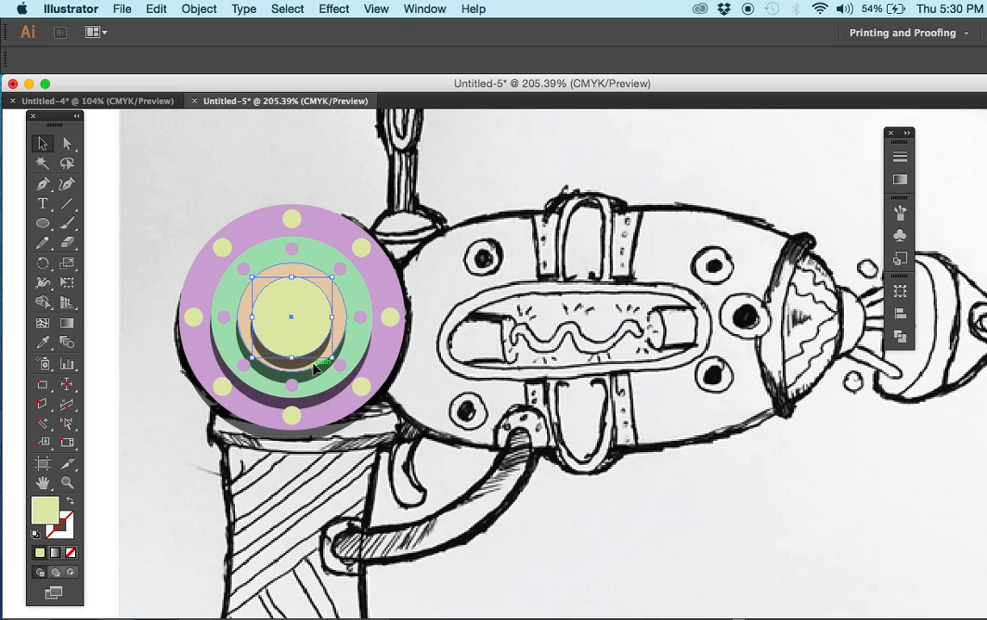
pyautogui.keyDown('shift'); pyautogui.click(341, 340); pyautogui.keyUp('shift')
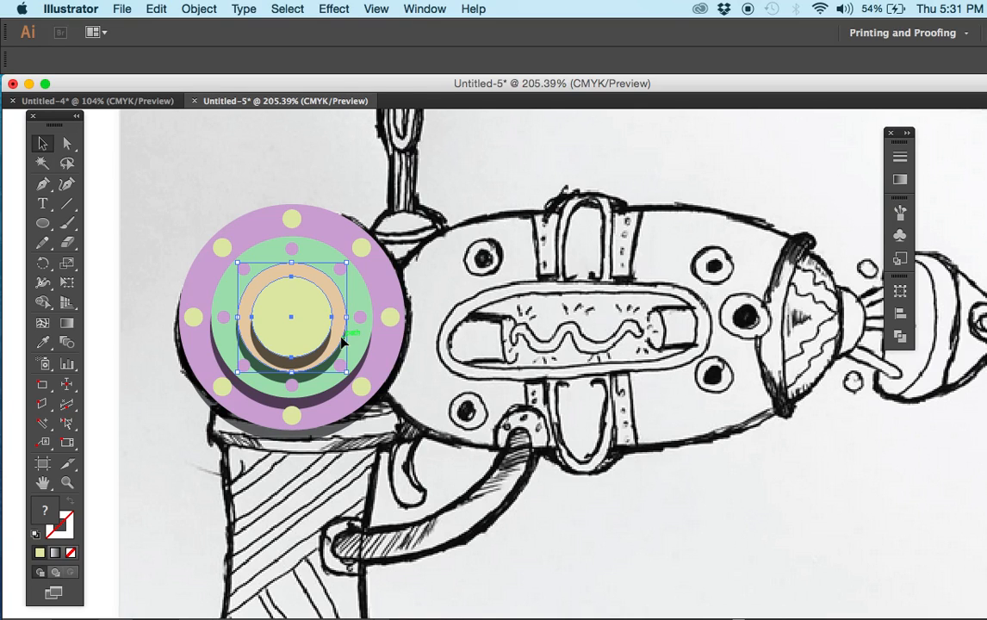
pyautogui.press('super+shift+b')
pyautogui.press('super+shift+b')
pyautogui.press('z')
pyautogui.moveTo(190, 322); pyautogui.dragTo(426, 462)
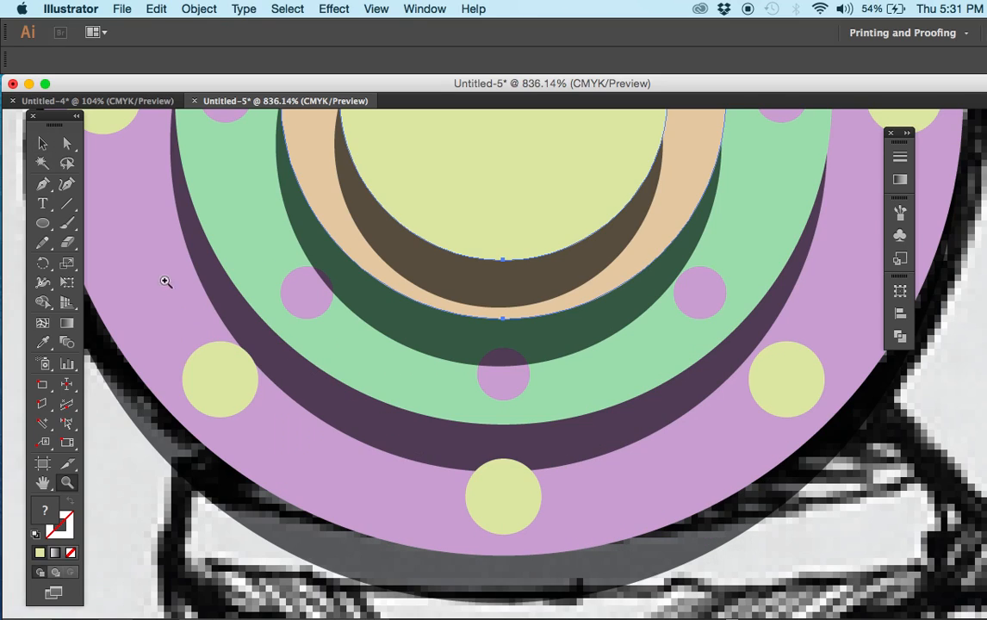
pyautogui.click(38, 145)
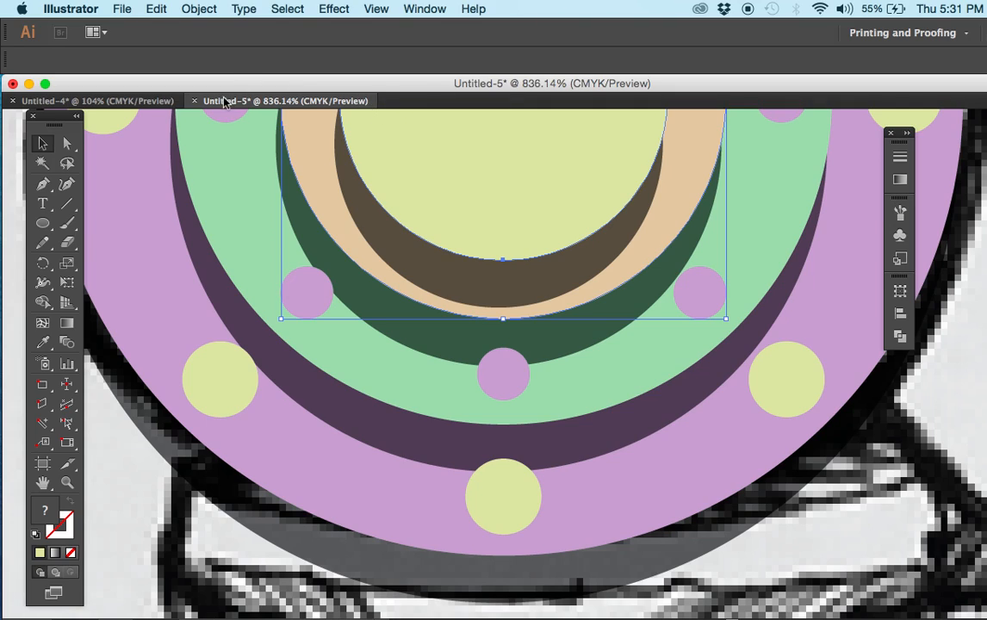
# Step: Bring the yellow center and peach circles forward so their shadows fall over the ring of small purple circles
pyautogui.click(280, 11)
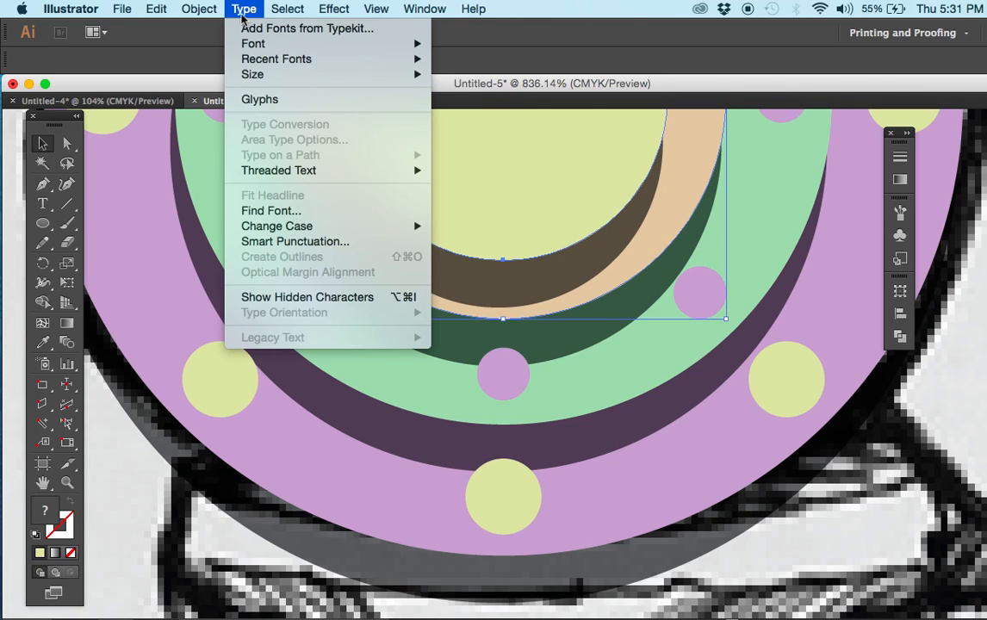
pyautogui.moveTo(198, 9)
pyautogui.moveTo(198, 49)
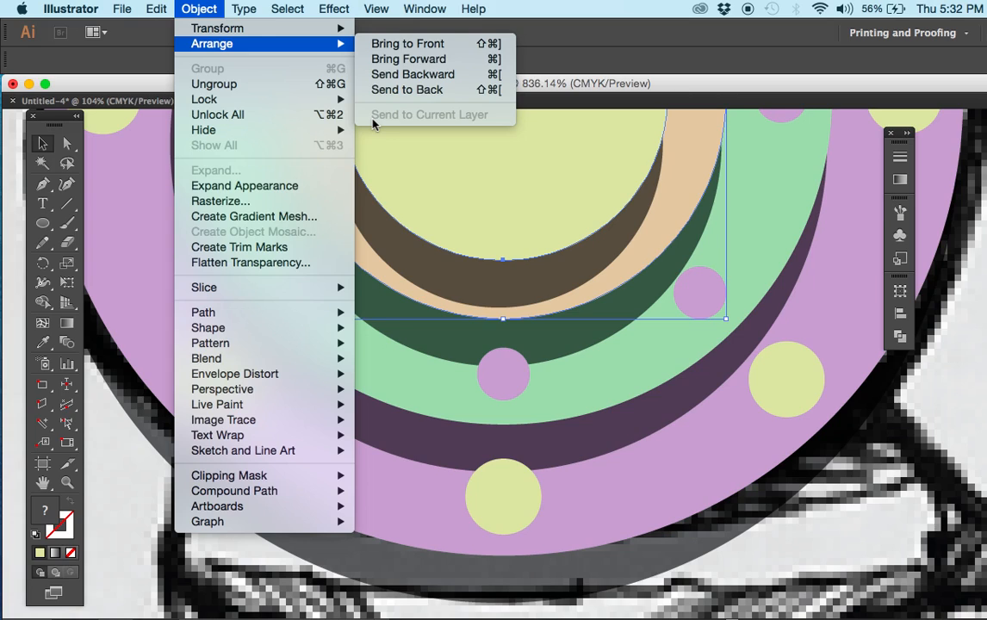
pyautogui.click(124, 241)
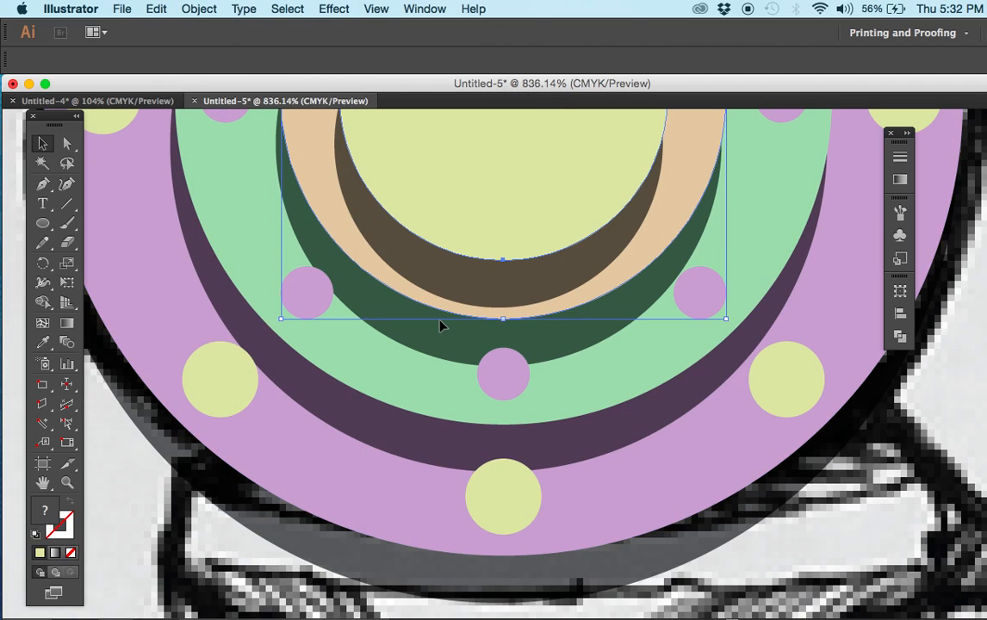
pyautogui.press('super+shift+b')
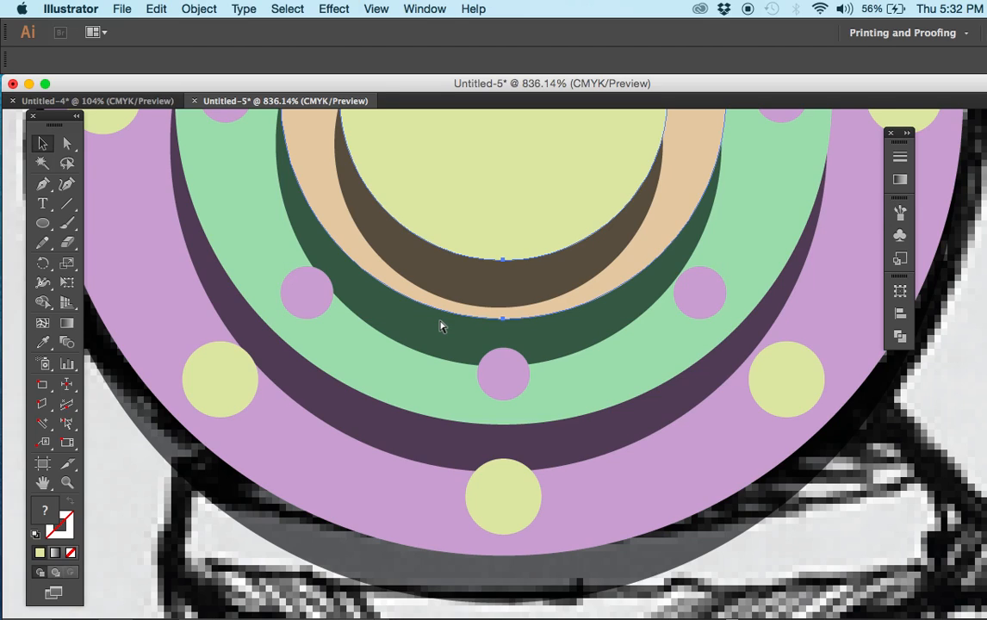
pyautogui.press('super+shift+b')
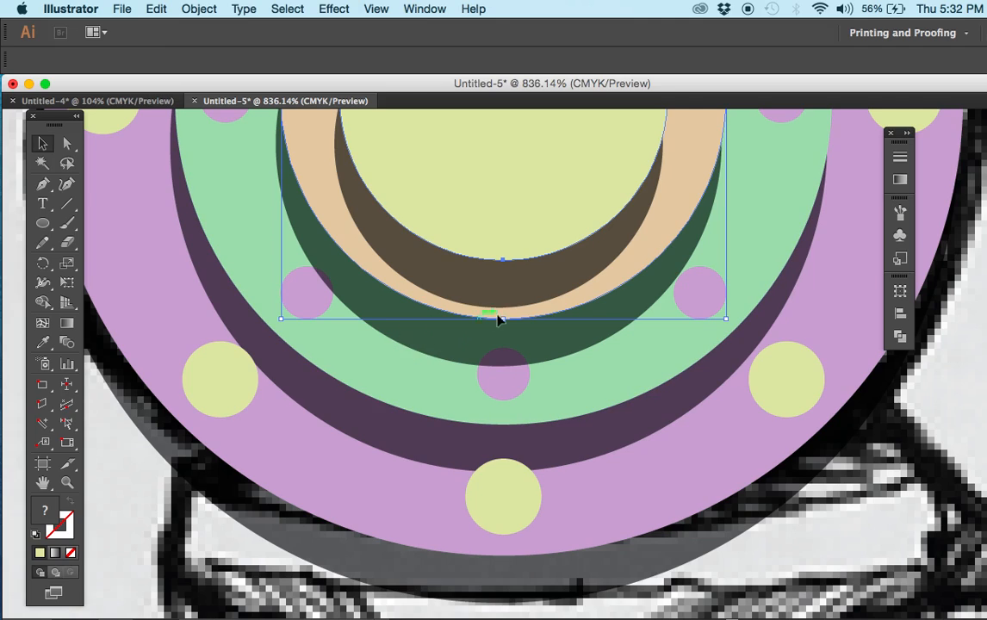
# Step: Add the small purple circles and green circle to the selection and bring everything selected in front of the small yellow circles
pyautogui.keyDown('shift'); pyautogui.click(500, 384); pyautogui.keyUp('shift')
pyautogui.keyDown('shift'); pyautogui.click(410, 397); pyautogui.keyUp('shift')
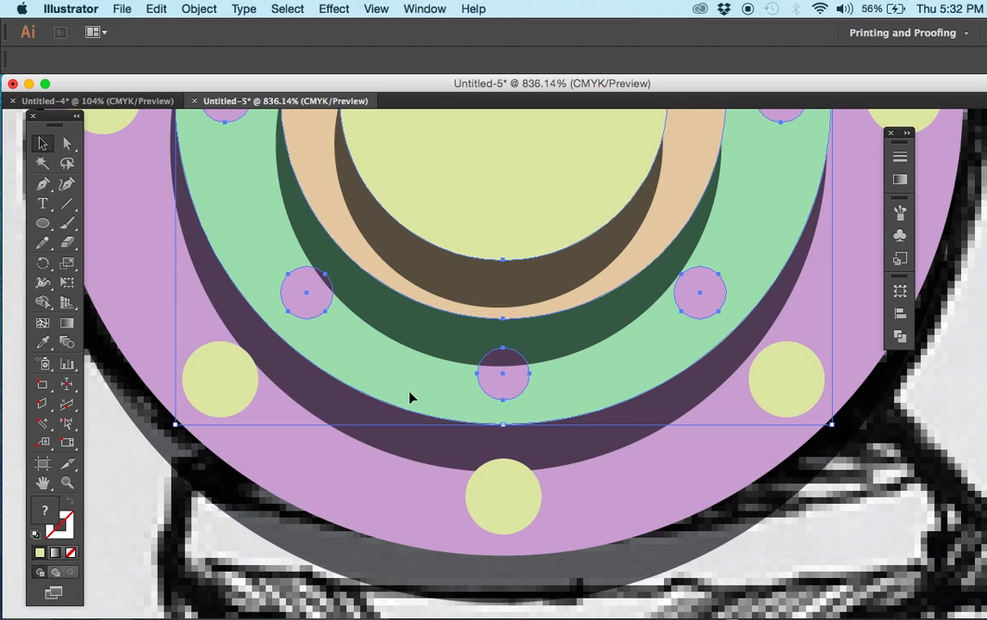
pyautogui.press('super+shift+bracketright')
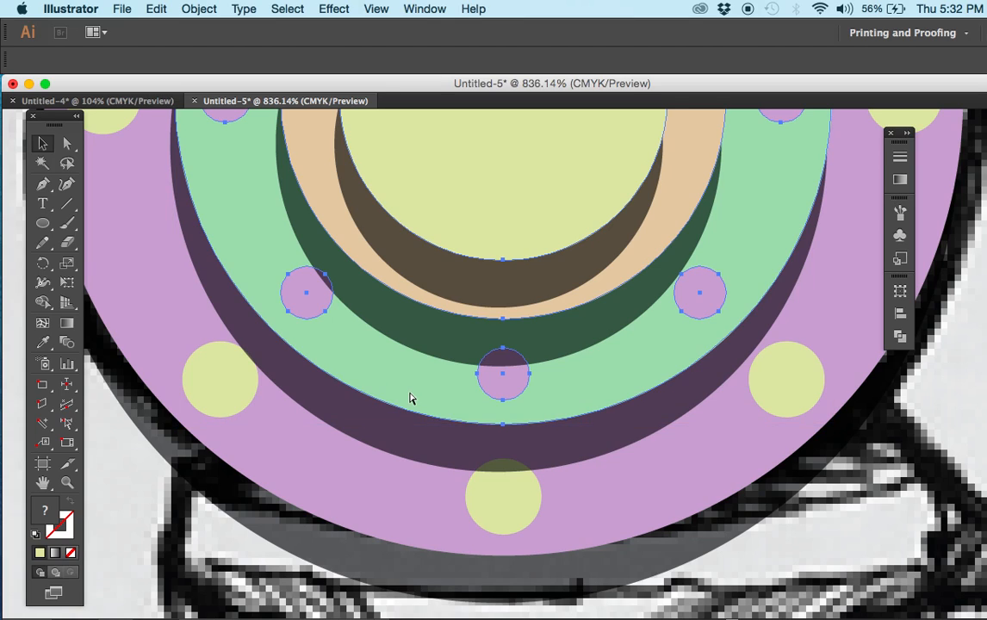
pyautogui.press('super+minus')
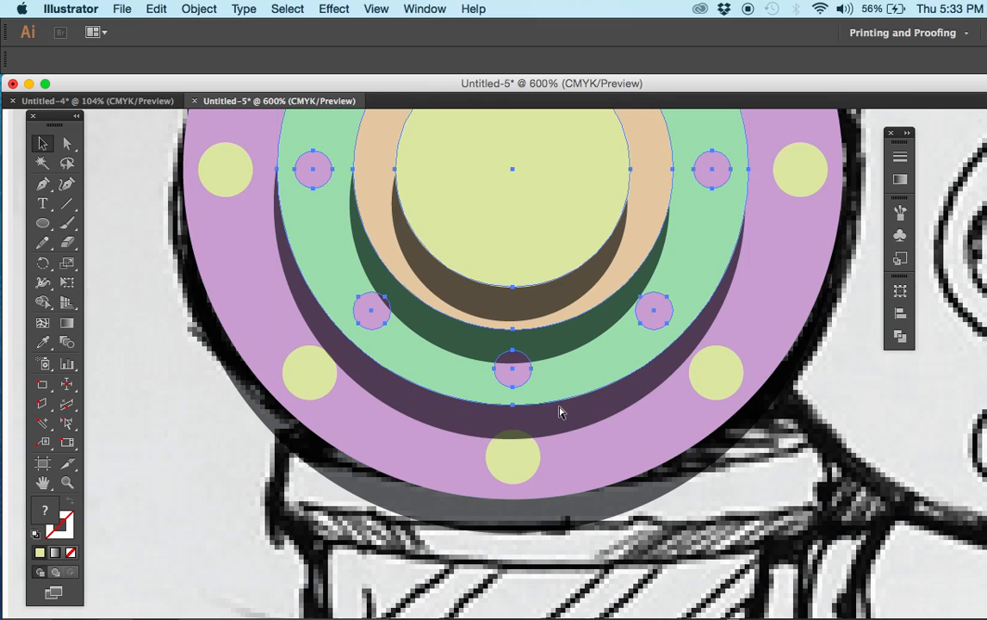
pyautogui.press('super')
pyautogui.press('super')
pyautogui.press('shift+super+]')
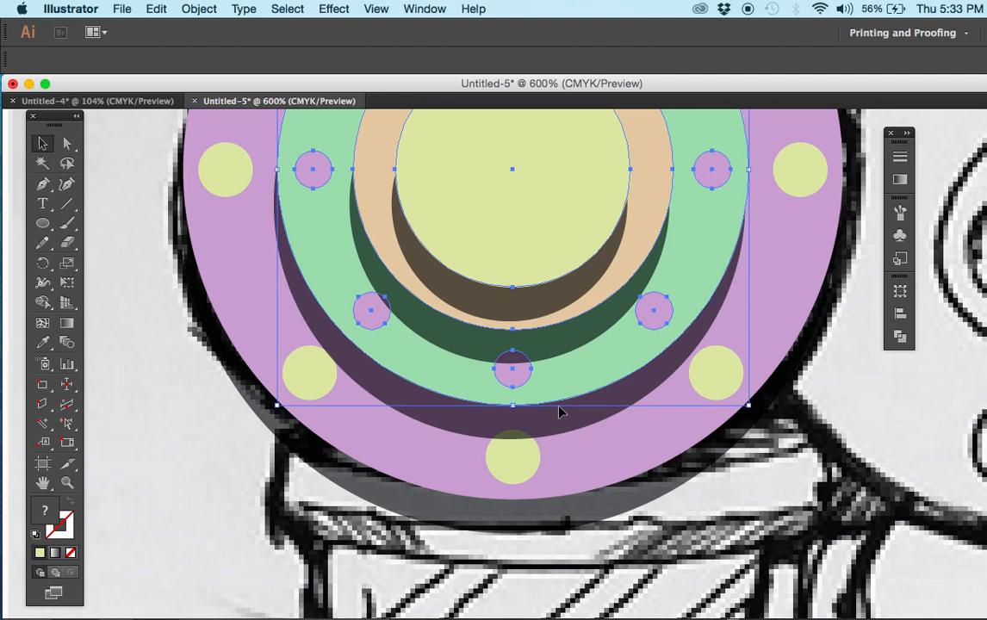
# Step: Examine the dial's layered shadows, select the outer yellow ring with the outermost purple circle, and clear the selection
pyautogui.scroll(-1, 450, 290)
pyautogui.scroll(1, 446, 290)
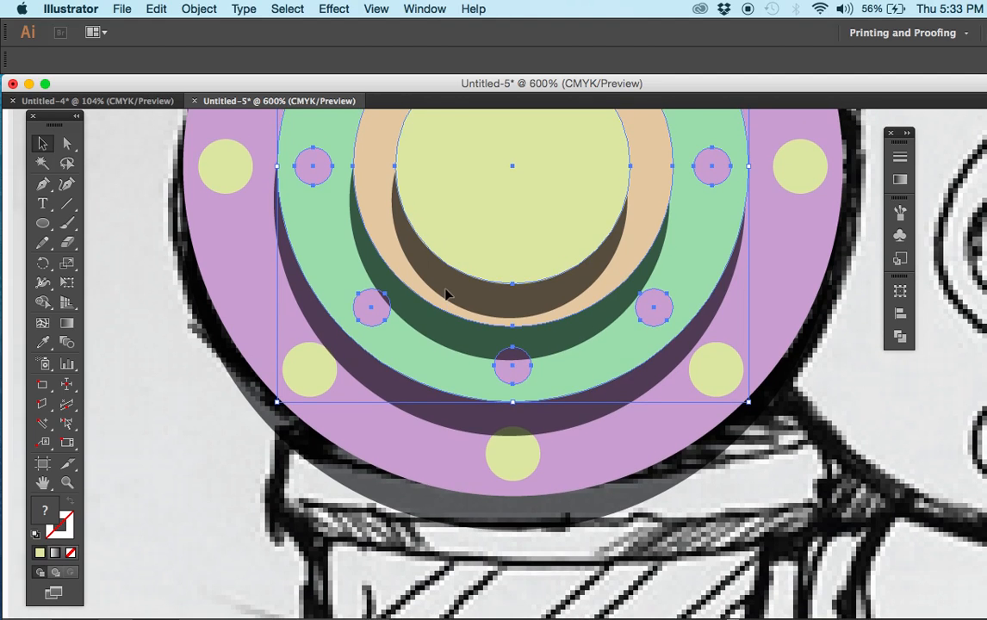
pyautogui.scroll(10, 446, 295)
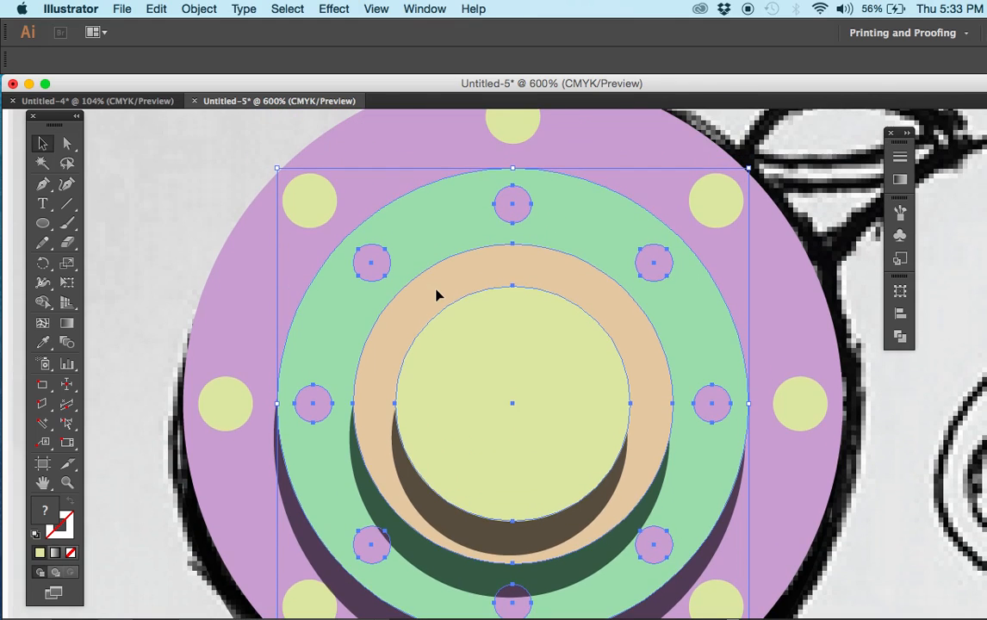
pyautogui.scroll(-3, 414, 287)
pyautogui.scroll(2, 517, 353)
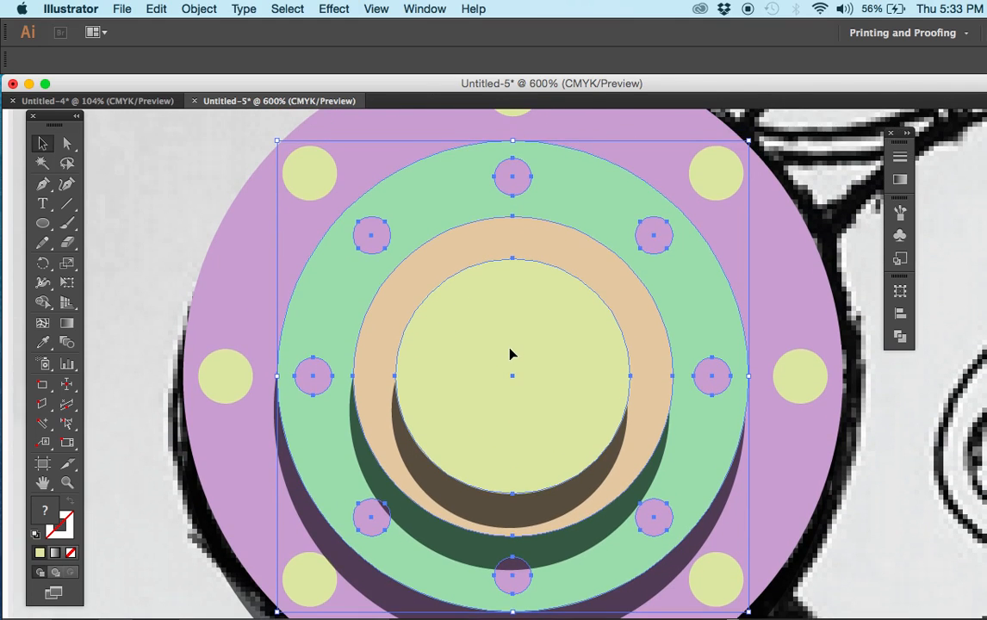
pyautogui.scroll(-6, 510, 352)
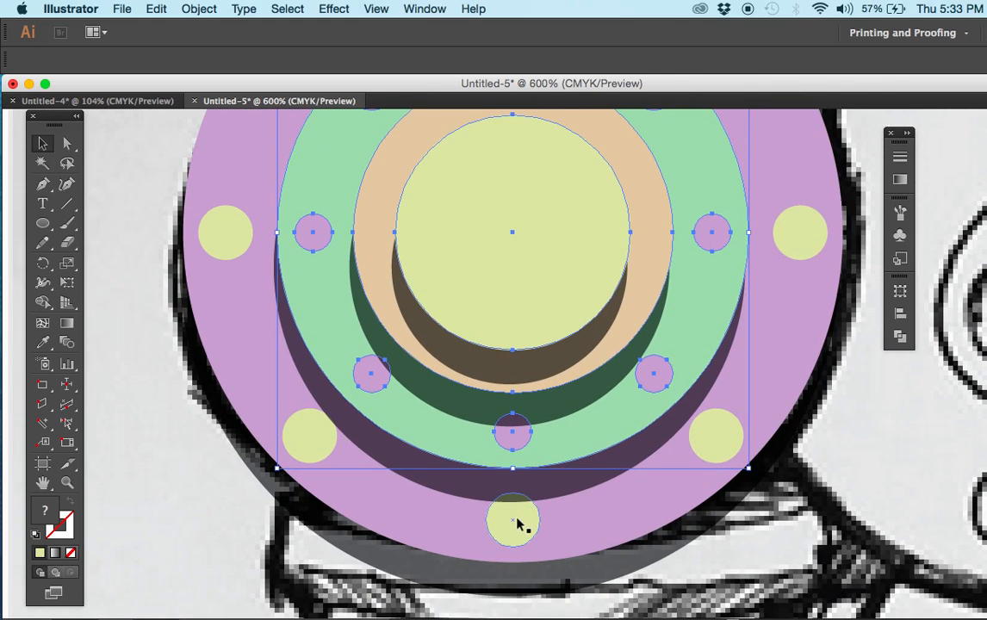
pyautogui.click(513, 521)
pyautogui.keyDown('shift'); pyautogui.click(382, 499); pyautogui.keyUp('shift')
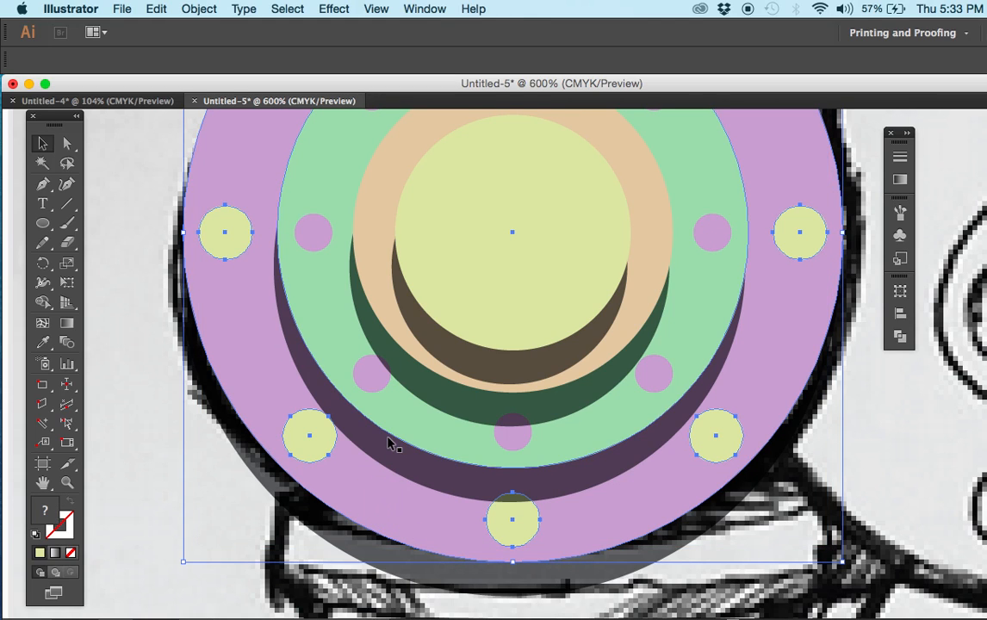
pyautogui.press('super+minus')
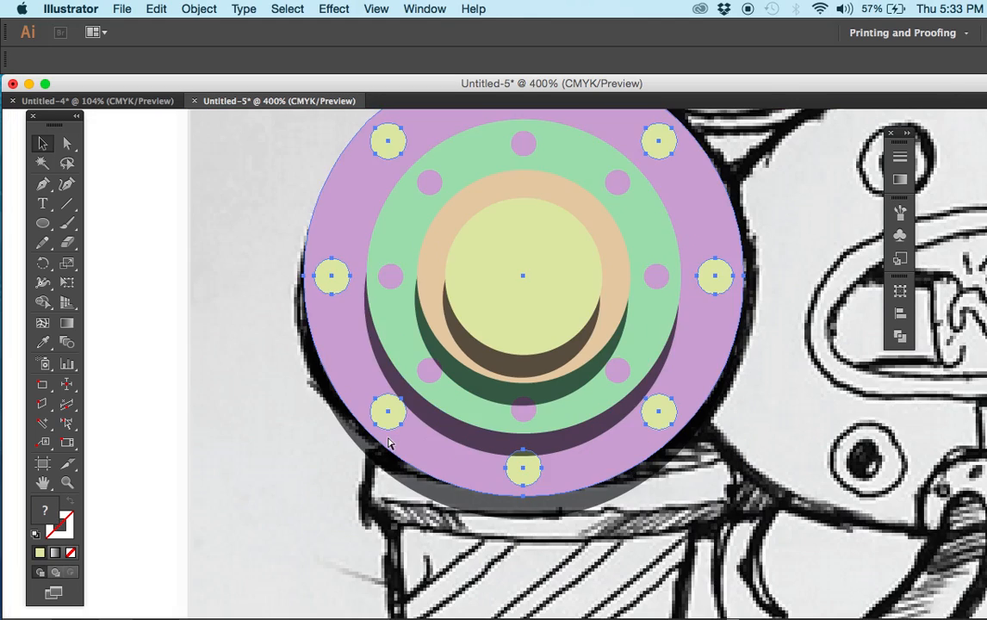
pyautogui.press('super+minus')
pyautogui.press('super+minus')
pyautogui.click(402, 455)
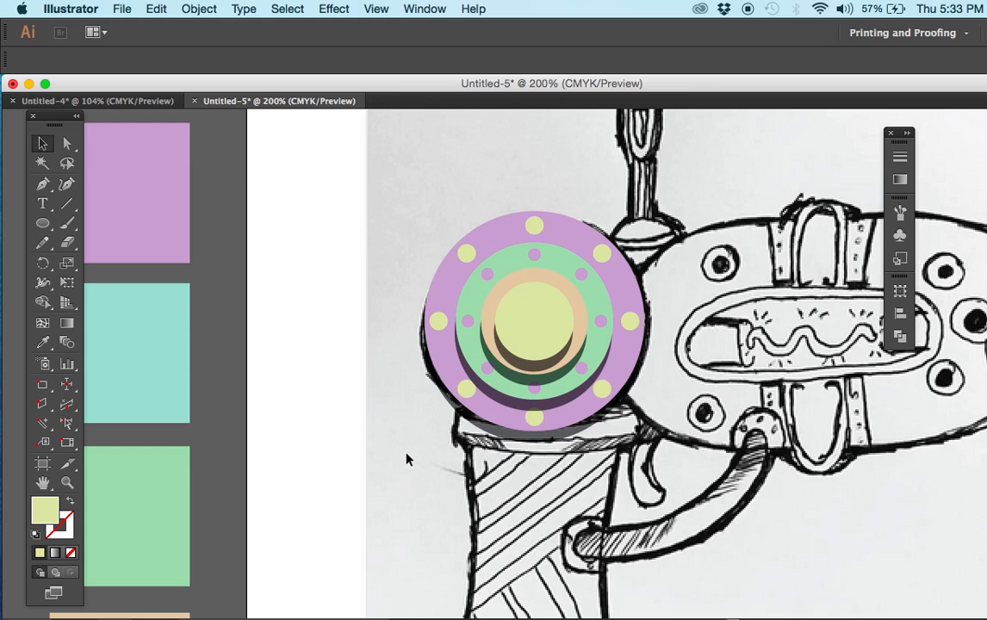
# Step: Draw a yellow ellipse across the gun body from the dial to the nozzle and stretch it to the body's height
pyautogui.moveTo(557, 278)
pyautogui.mouseDown()
pyautogui.moveTo(324, 281)
pyautogui.moveTo(389, 299)
pyautogui.moveTo(406, 273)
pyautogui.moveTo(331, 282)
pyautogui.moveTo(337, 287)
pyautogui.mouseUp()
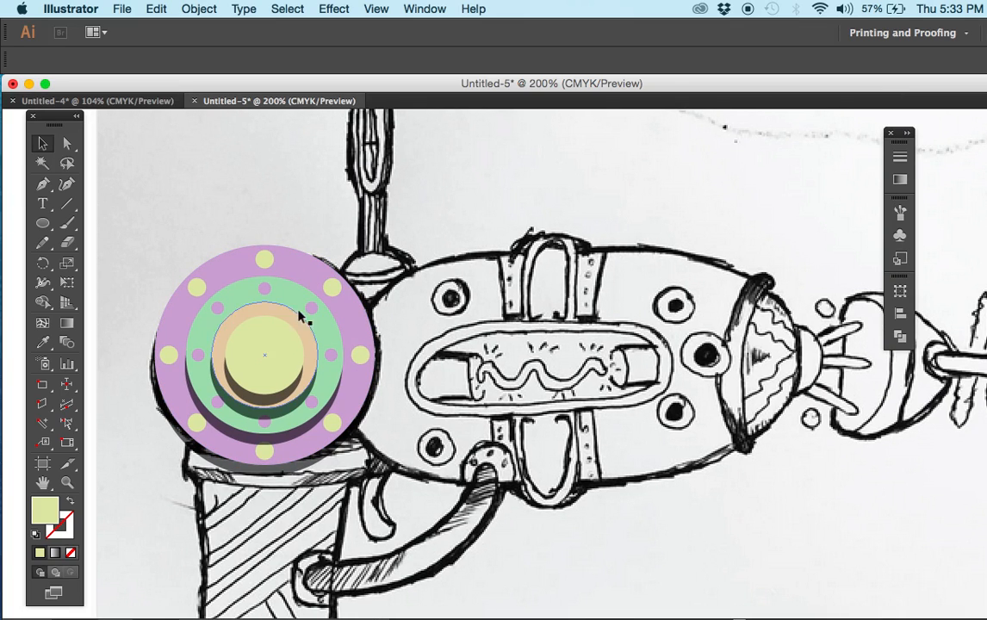
pyautogui.click(42, 222)
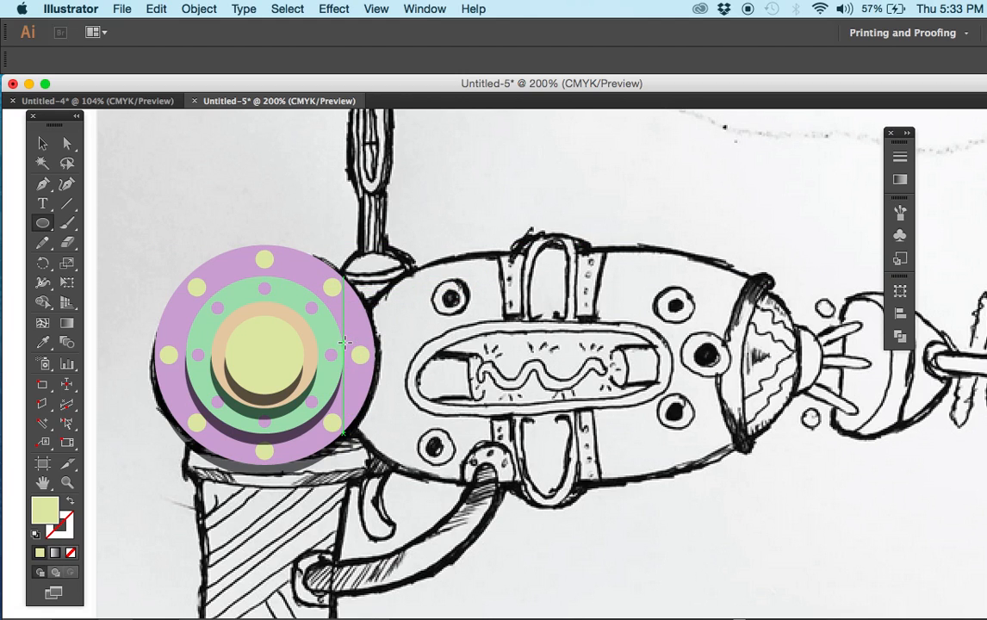
pyautogui.moveTo(368, 351); pyautogui.dragTo(826, 362)
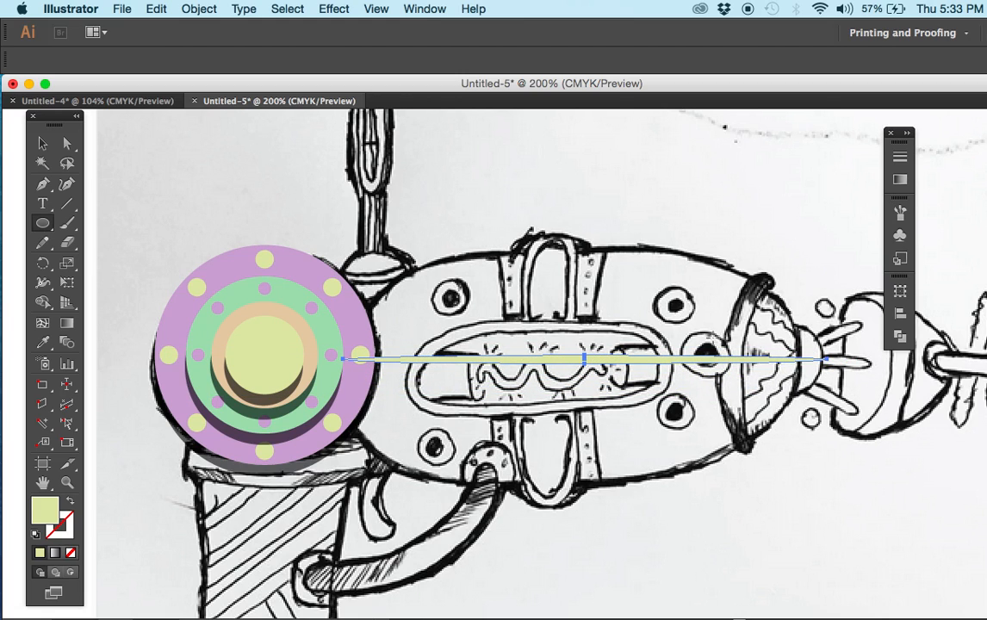
pyautogui.click(42, 143)
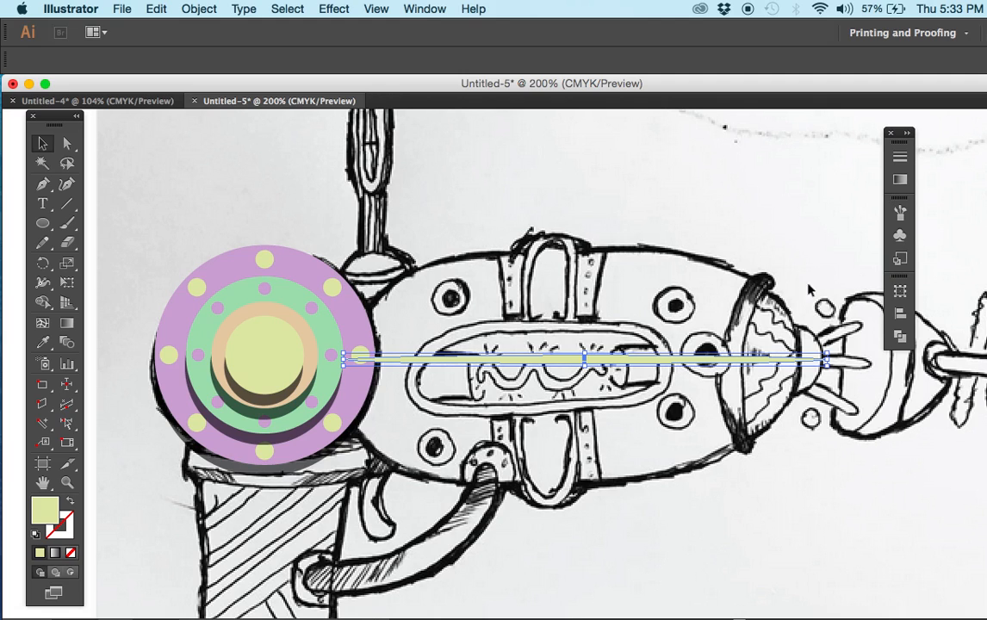
pyautogui.moveTo(587, 357); pyautogui.dragTo(590, 250)
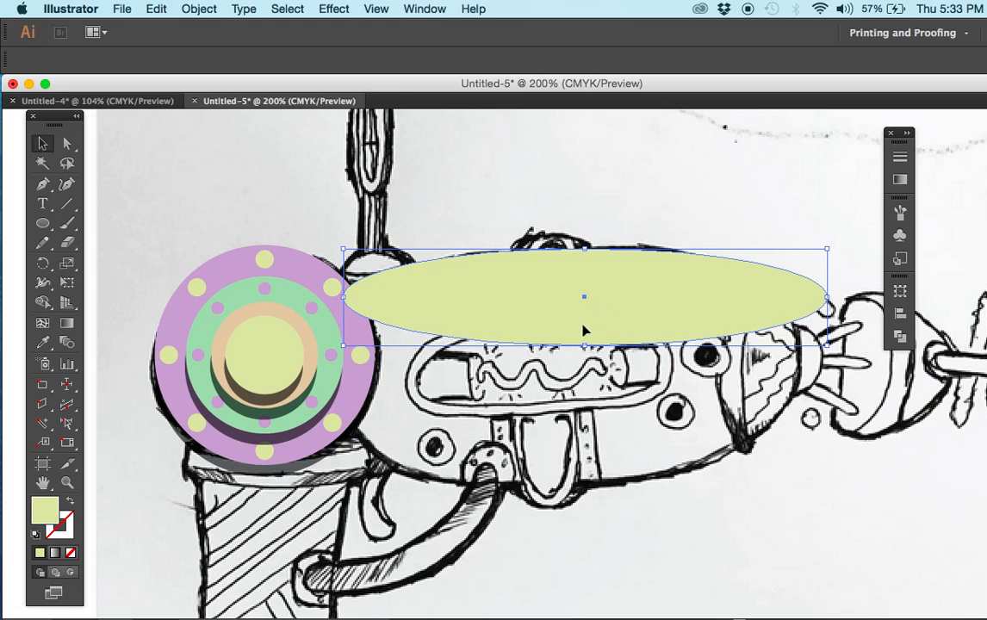
pyautogui.moveTo(585, 343); pyautogui.dragTo(568, 482)
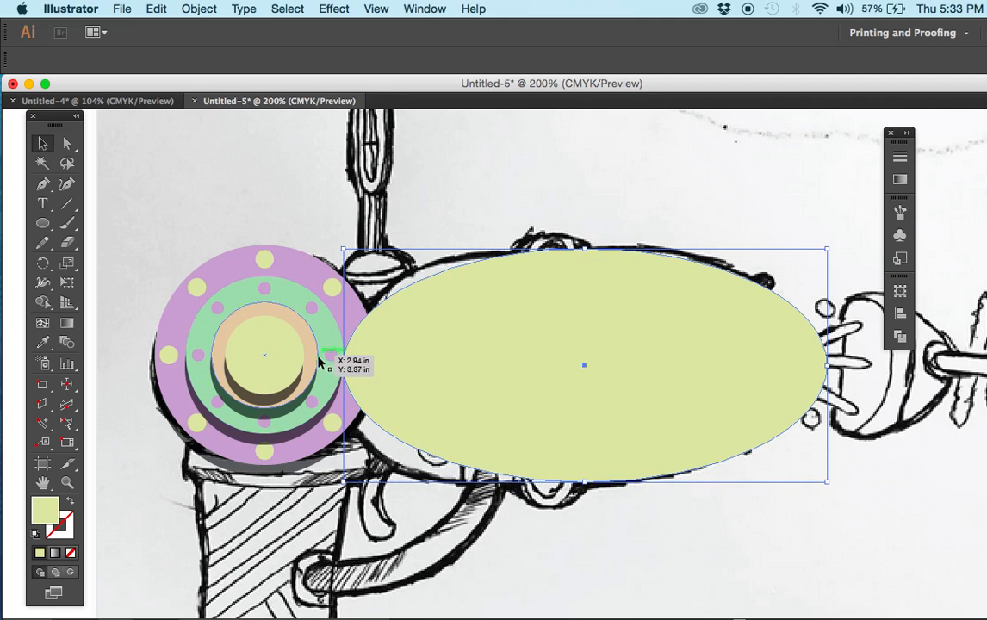
# Step: Fine-tune the ellipse on all four sides, extending it under the dial area and slightly above and below the gun body
pyautogui.moveTo(342, 369); pyautogui.dragTo(322, 368)
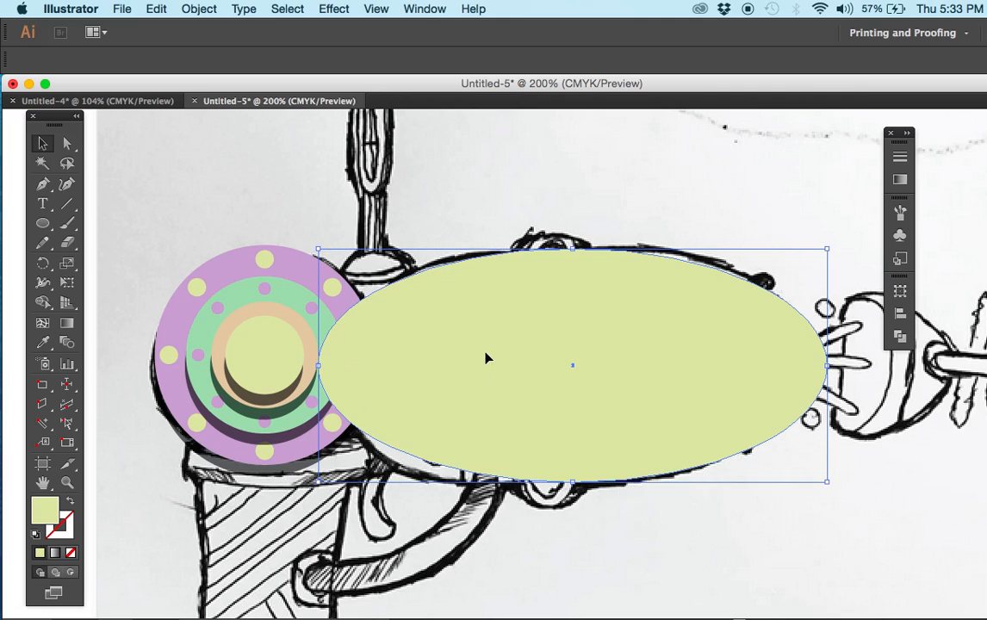
pyautogui.moveTo(827, 366)
pyautogui.mouseDown()
pyautogui.moveTo(795, 365)
pyautogui.moveTo(823, 366)
pyautogui.mouseUp()
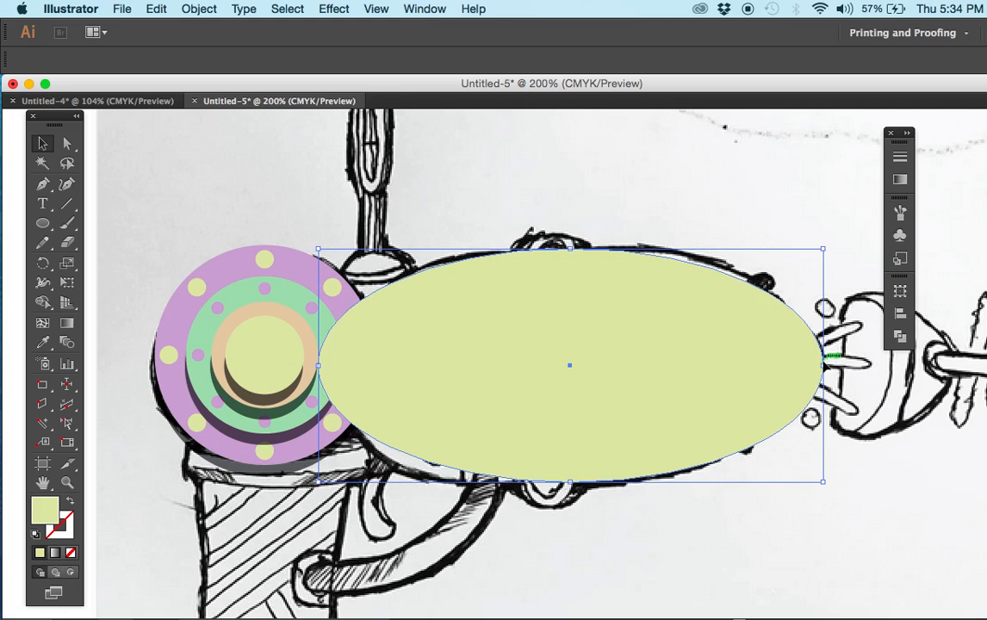
pyautogui.moveTo(570, 482); pyautogui.dragTo(571, 499)
pyautogui.moveTo(569, 250); pyautogui.dragTo(570, 245)
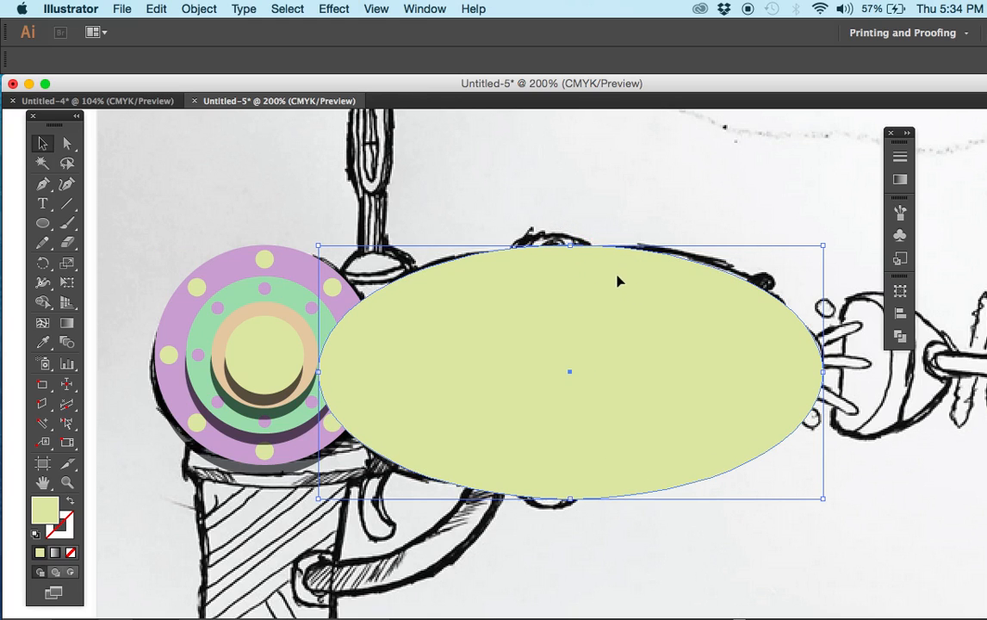
# Step: Send the yellow ellipse backward through the stacking order until it lies behind the whole dial
pyautogui.press('shift+super+b')
pyautogui.press('super+bracketleft')
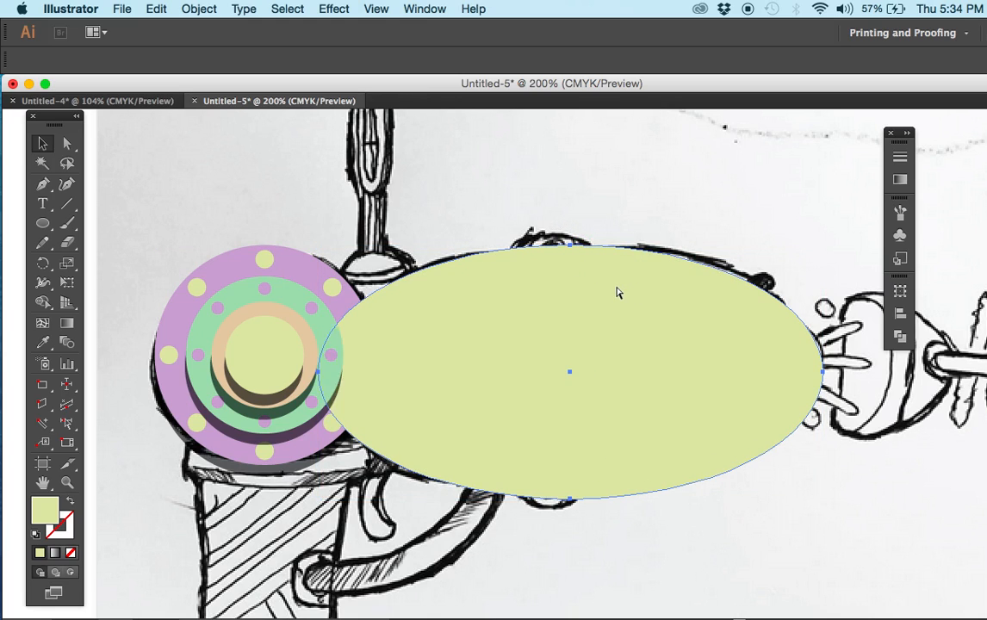
pyautogui.press('shift+super+b')
pyautogui.press('shift+super+b')
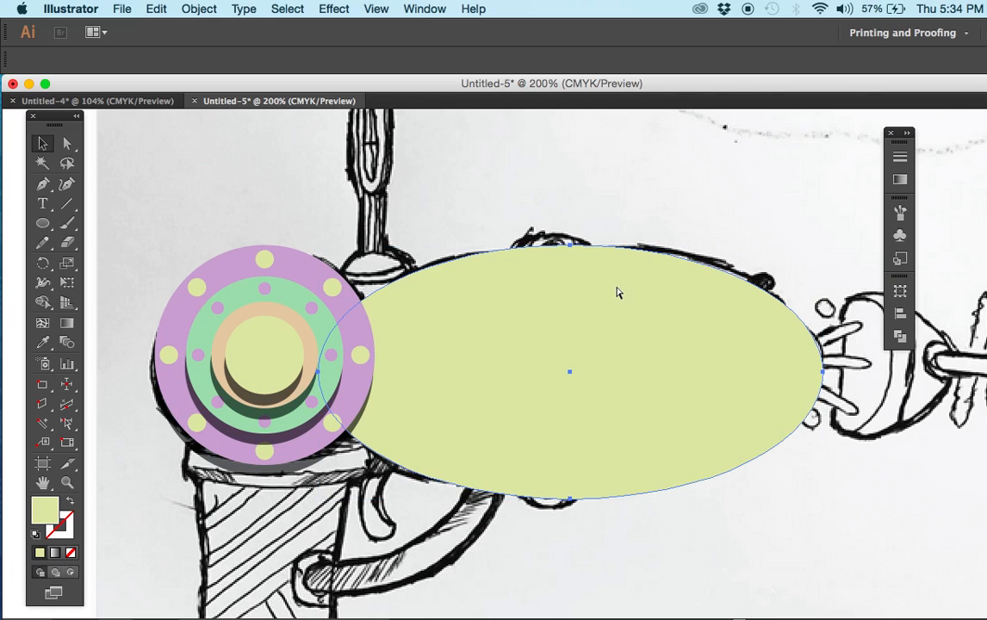
pyautogui.press('super+bracketright')
pyautogui.press('super+bracketleft')
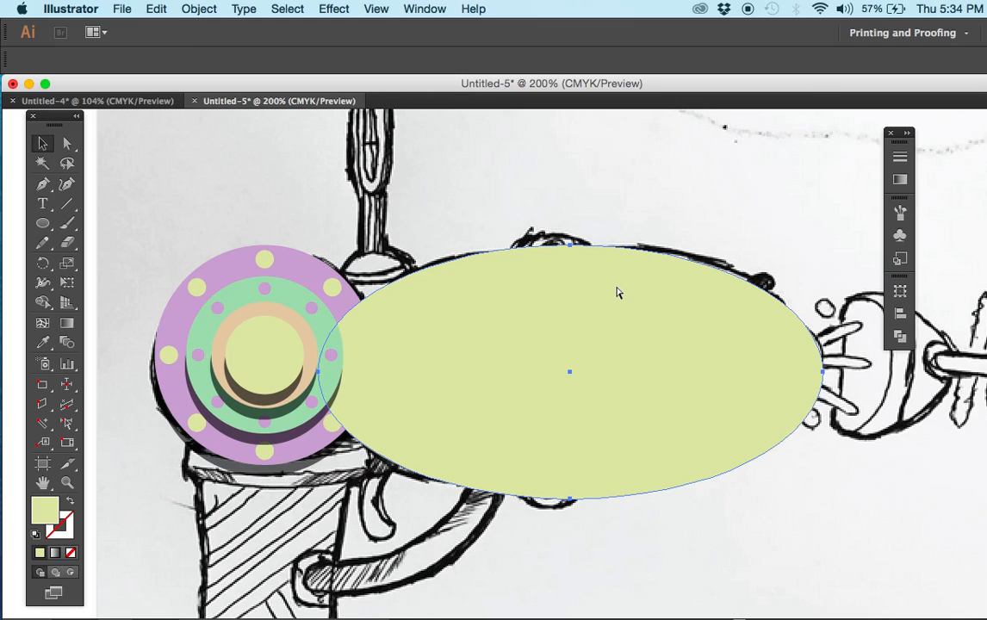
pyautogui.press('super+bracketleft')
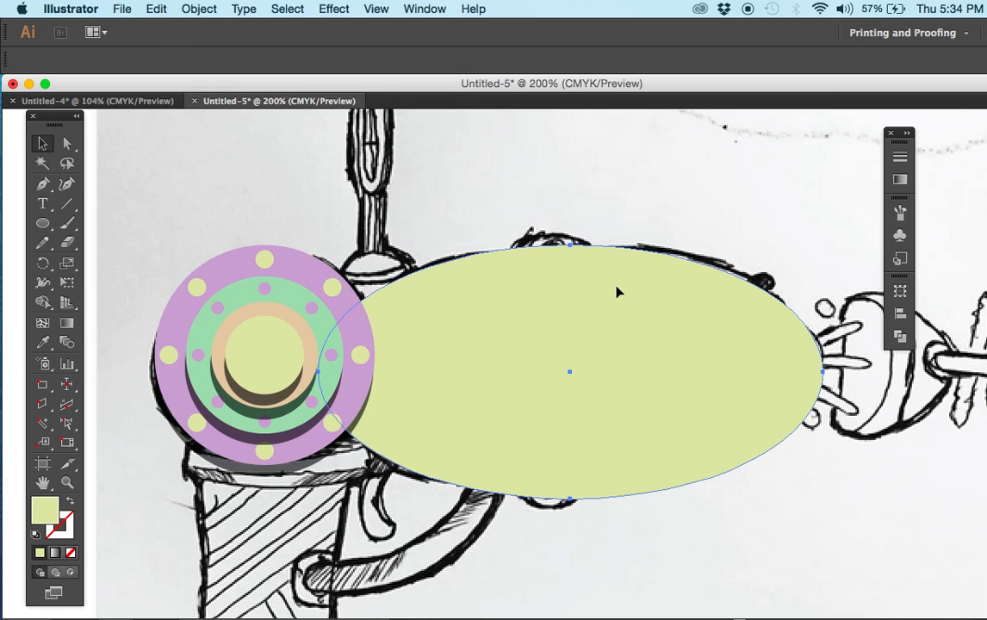
# Step: Swap the body ellipse's fill and stroke, leaving it as a yellow outline with no fill
pyautogui.click(639, 215)
pyautogui.click(599, 345)
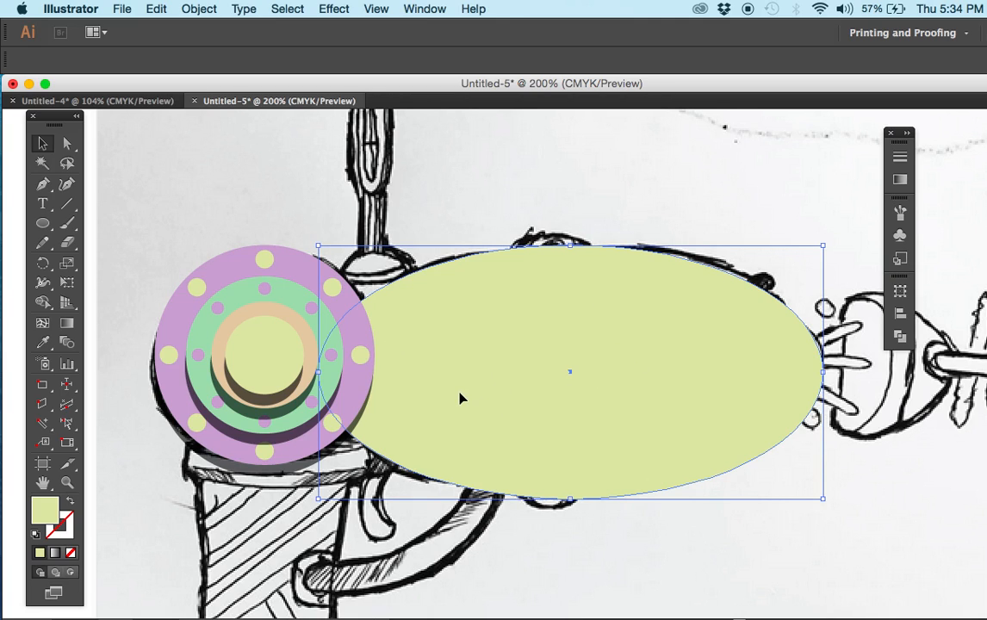
pyautogui.click(70, 503)
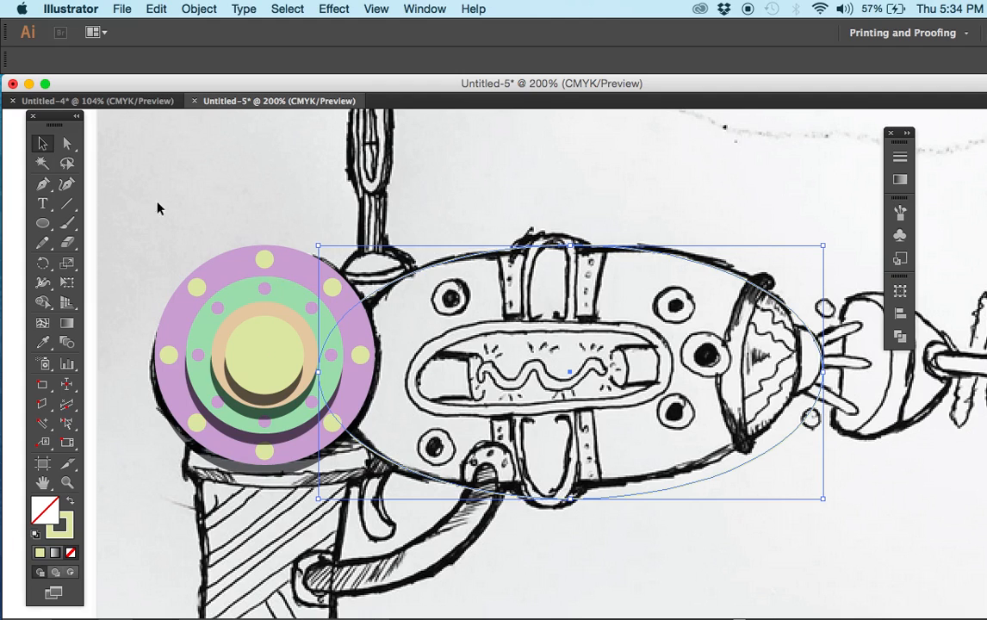
# Step: Try a rounded rectangle about 2.24 by 0.79 in around the central window of the gun body, and undo it
pyautogui.moveTo(40, 221); pyautogui.dragTo(117, 242)
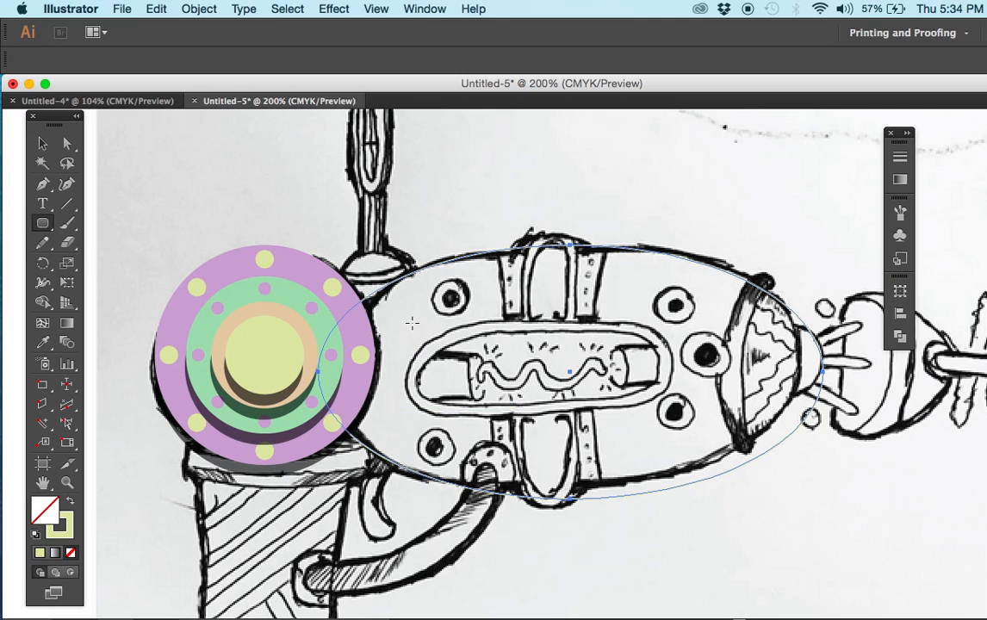
pyautogui.moveTo(410, 322); pyautogui.dragTo(670, 414)
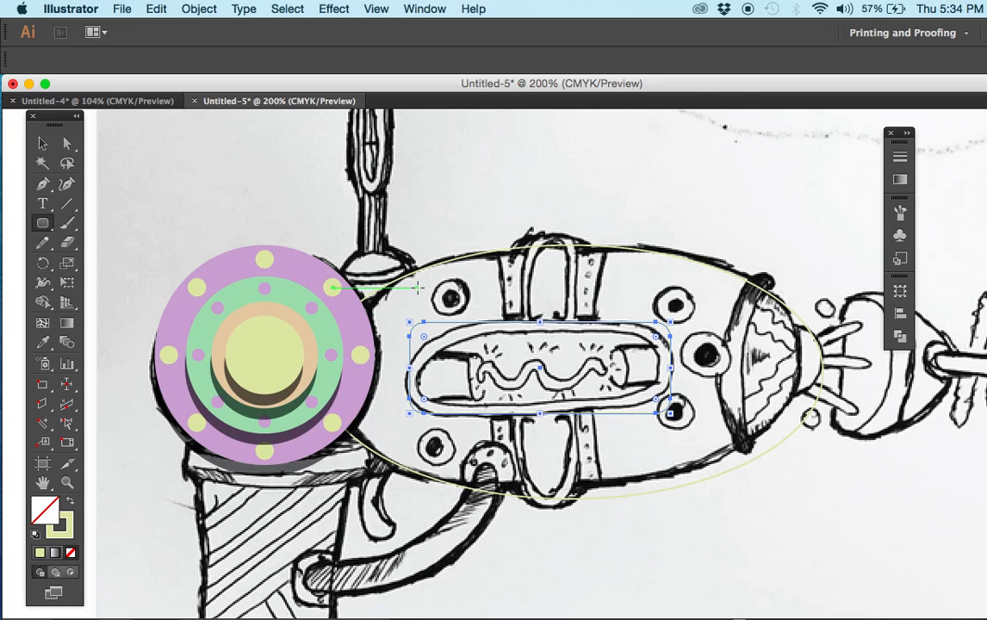
pyautogui.press('super+z')
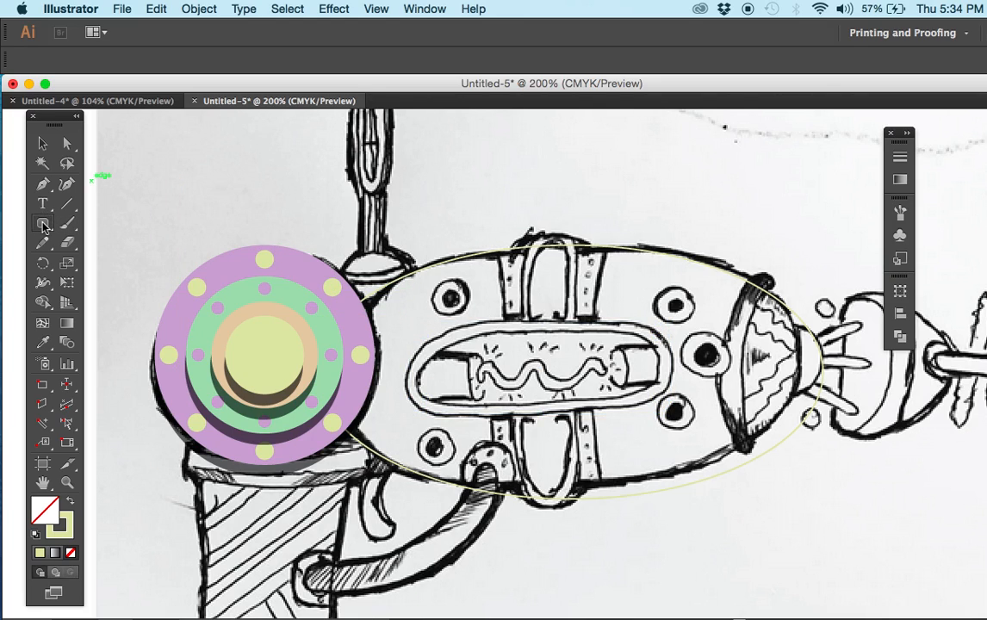
# Step: Create a 2.2431 by 0.7871 in rounded rectangle with a 0.5 in corner radius over the gun body's central window
pyautogui.click(418, 320)
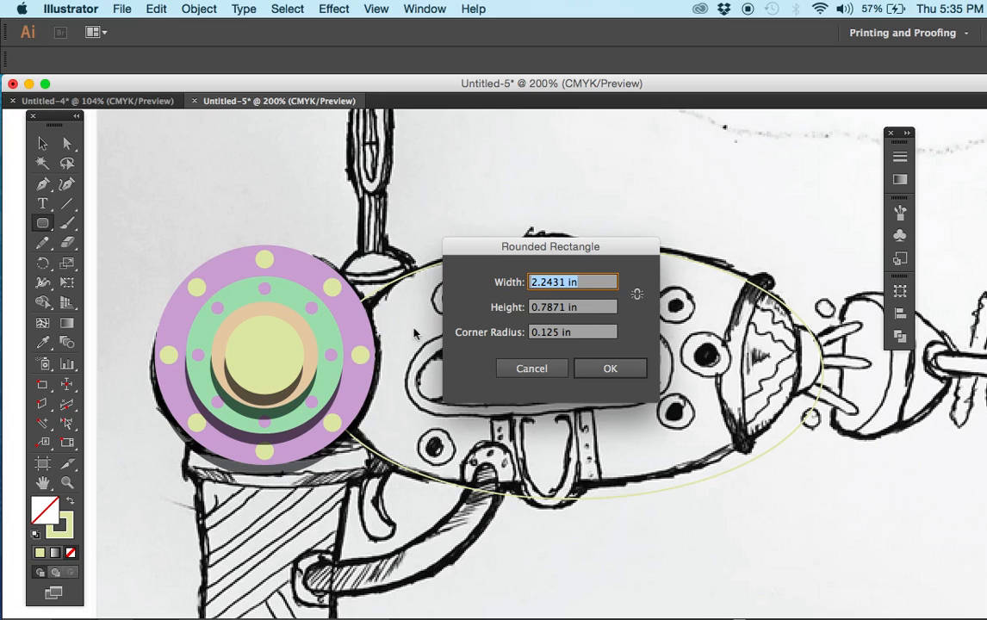
pyautogui.moveTo(625, 249)
pyautogui.mouseDown()
pyautogui.moveTo(438, 247)
pyautogui.moveTo(329, 178)
pyautogui.mouseUp()
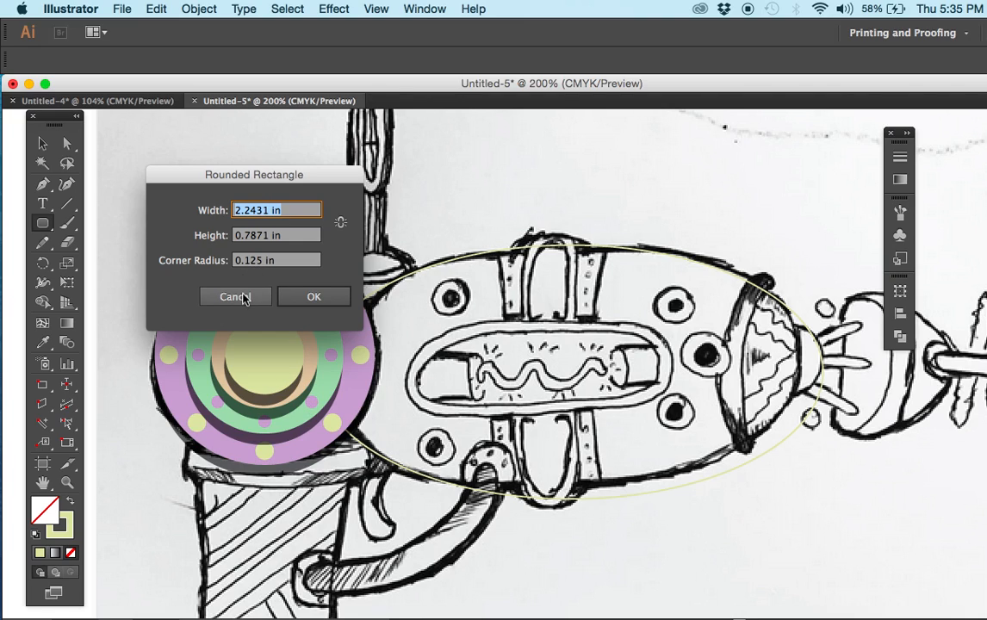
pyautogui.click(296, 259)
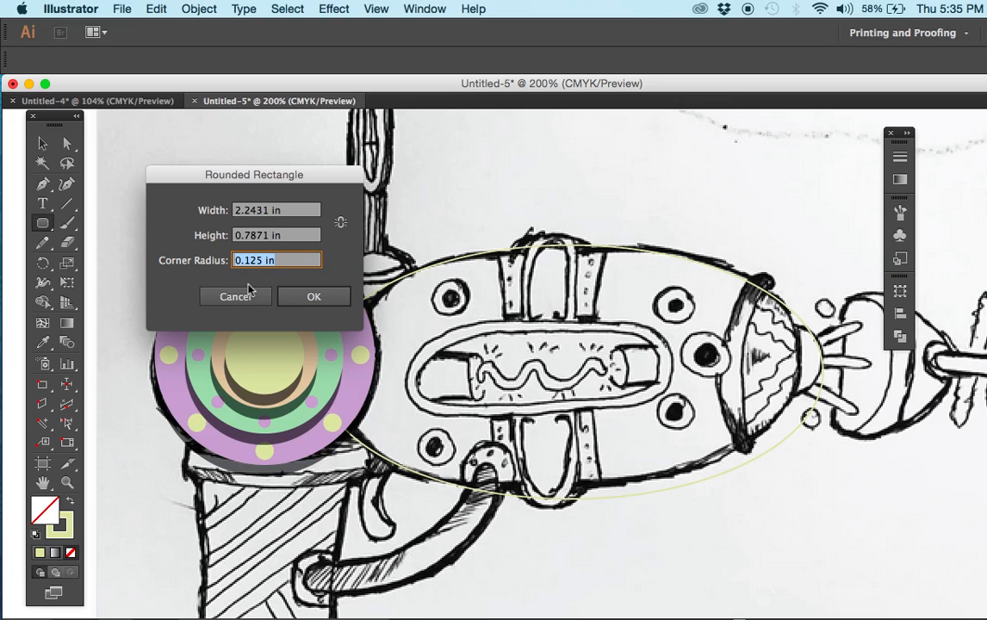
pyautogui.press('BackSpace')
pyautogui.press('Tab')
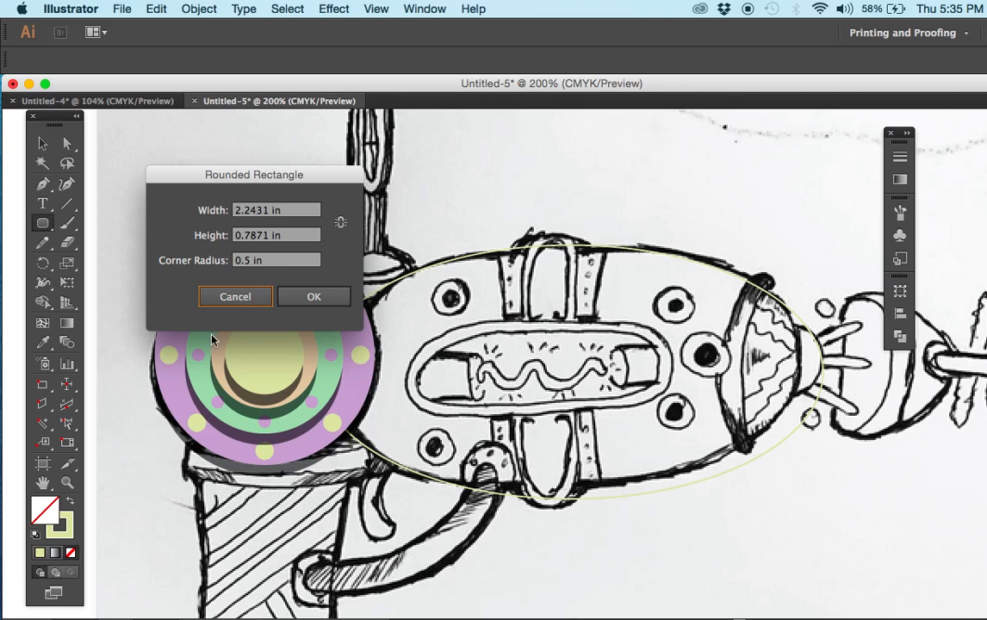
pyautogui.click(327, 300)
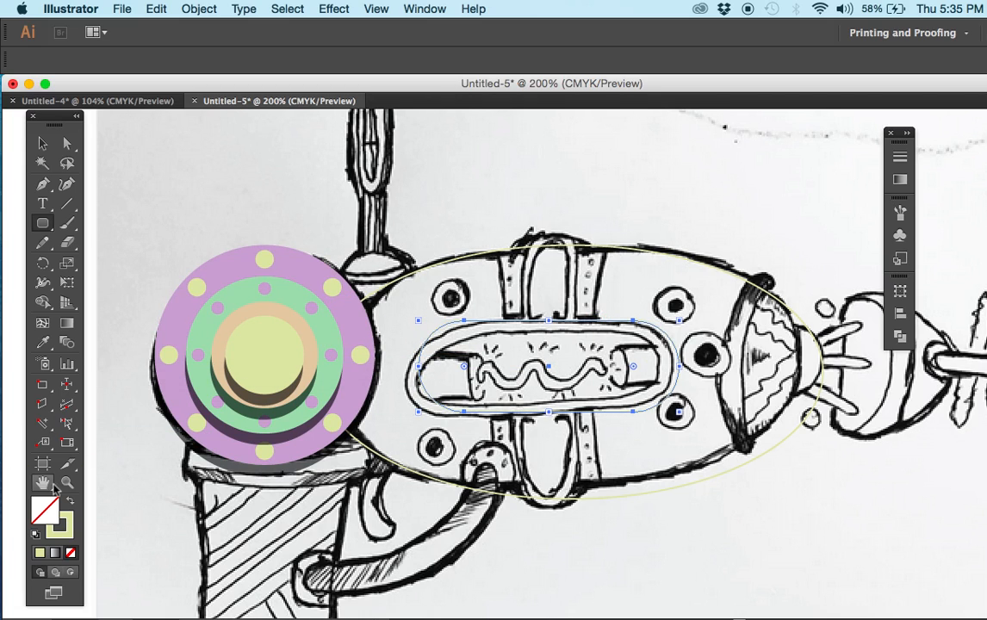
# Step: Fill the rounded rectangle with the purple sampled from the dial's outer ring and keep it selected
pyautogui.click(41, 342)
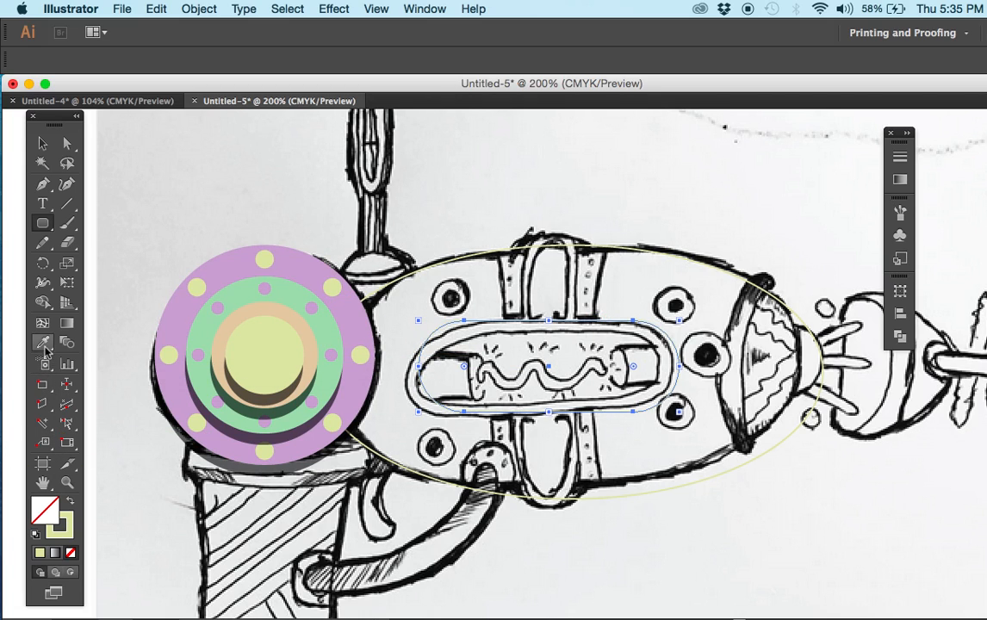
pyautogui.click(219, 260)
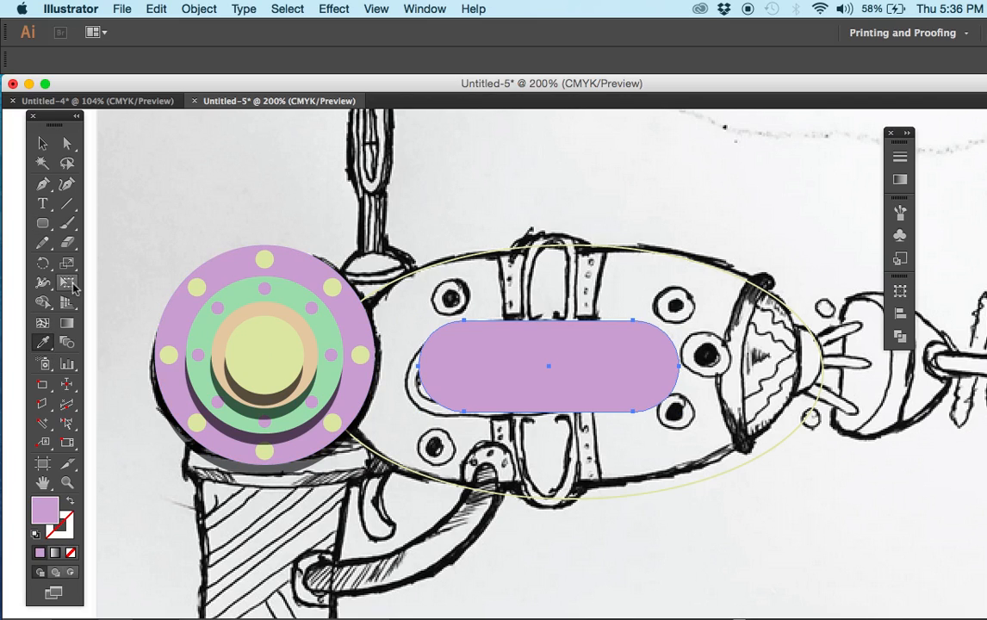
pyautogui.click(43, 143)
pyautogui.click(163, 216)
pyautogui.click(549, 391)
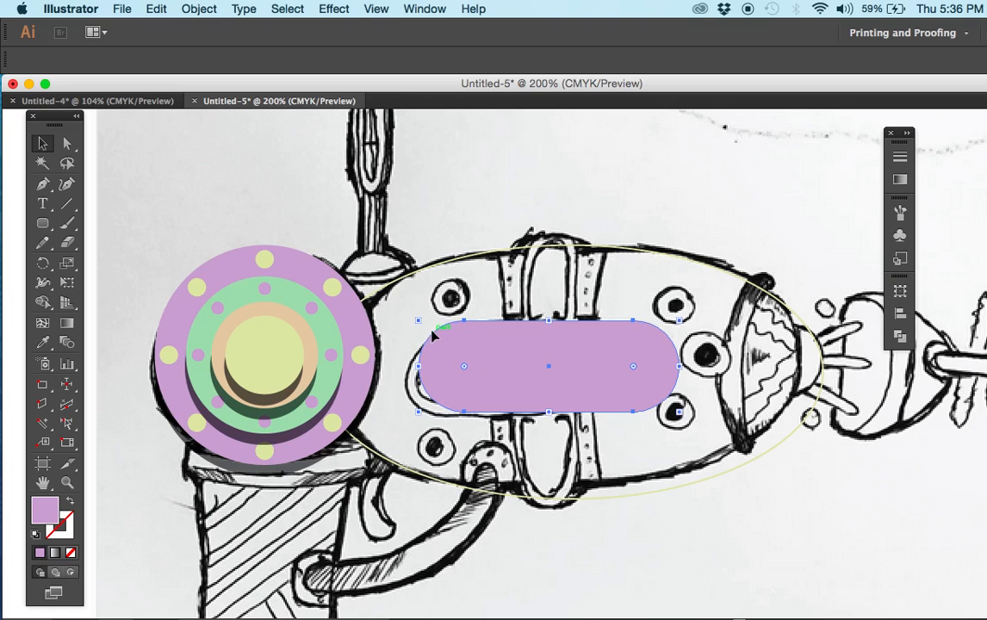
# Step: Try less rounded corners on the purple capsule and reshape it into a taller, narrower block
pyautogui.moveTo(465, 370)
pyautogui.mouseDown()
pyautogui.moveTo(403, 373)
pyautogui.moveTo(458, 377)
pyautogui.moveTo(464, 366)
pyautogui.moveTo(462, 386)
pyautogui.moveTo(470, 362)
pyautogui.moveTo(466, 386)
pyautogui.moveTo(449, 396)
pyautogui.moveTo(456, 381)
pyautogui.mouseUp()
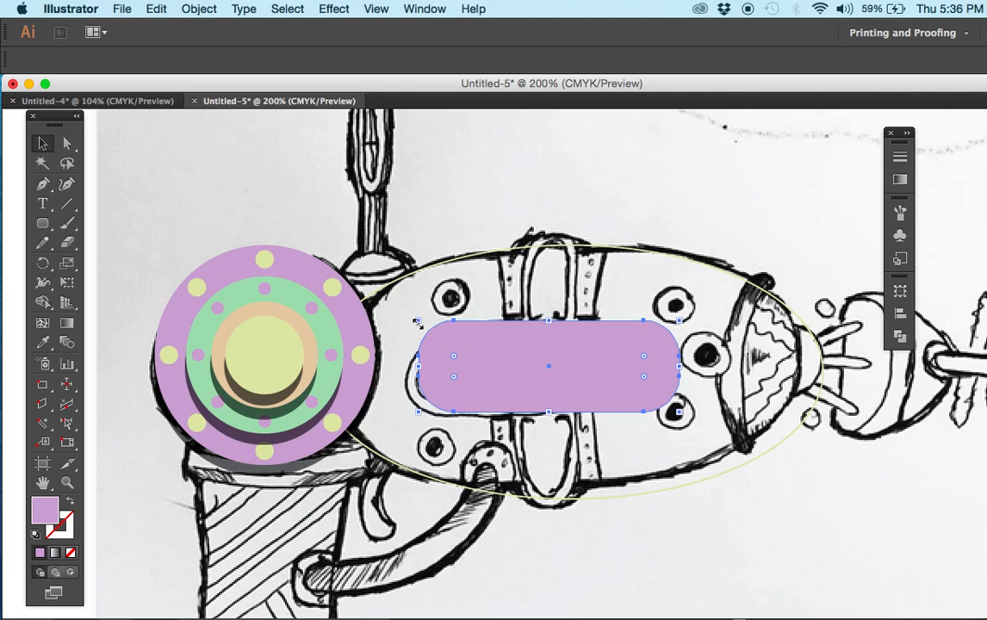
pyautogui.moveTo(454, 358)
pyautogui.mouseDown()
pyautogui.moveTo(462, 365)
pyautogui.moveTo(447, 348)
pyautogui.moveTo(448, 356)
pyautogui.mouseUp()
pyautogui.rightClick(446, 351)
pyautogui.click(441, 343)
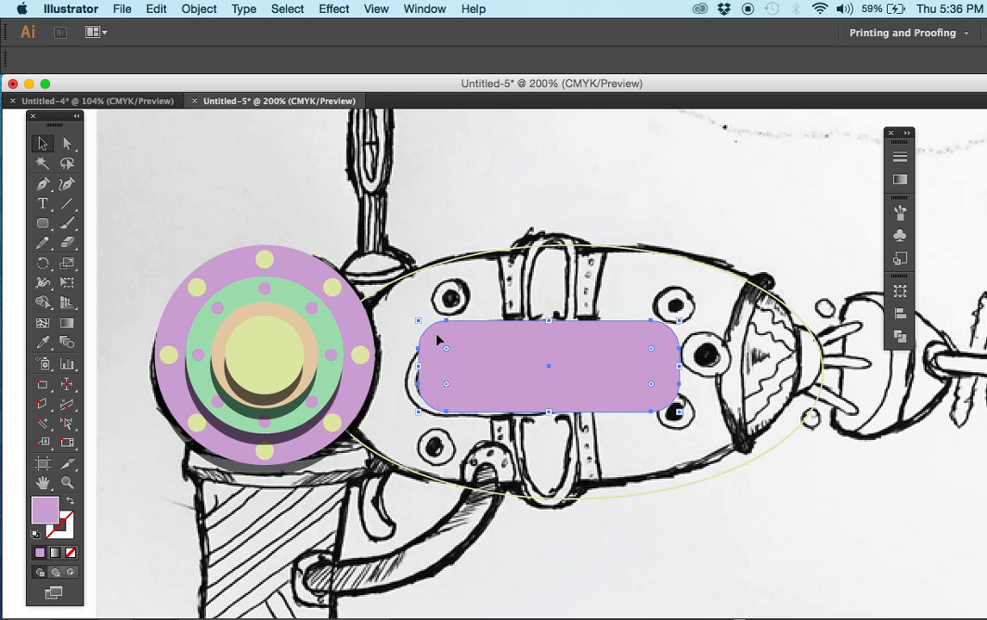
pyautogui.moveTo(440, 343); pyautogui.dragTo(413, 329)
pyautogui.moveTo(544, 328); pyautogui.dragTo(543, 302)
pyautogui.moveTo(543, 419); pyautogui.dragTo(543, 450)
pyautogui.moveTo(646, 425)
pyautogui.mouseDown()
pyautogui.moveTo(551, 364)
pyautogui.moveTo(659, 434)
pyautogui.moveTo(650, 423)
pyautogui.mouseUp()
pyautogui.click(672, 473)
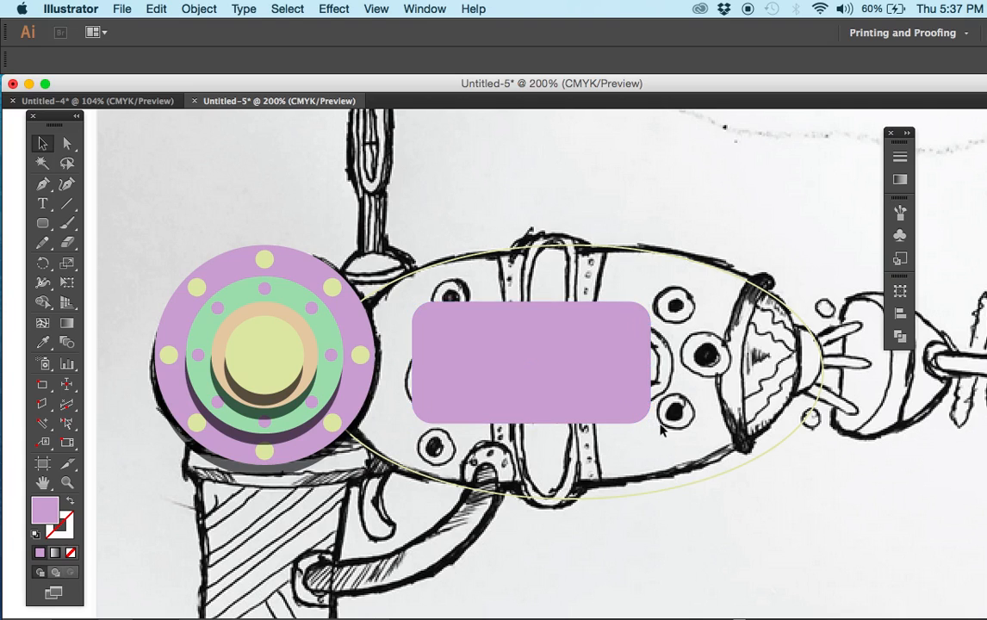
# Step: Undo the corner, position and size changes made to the purple capsule
pyautogui.press('super+z')
pyautogui.press('super+z')
pyautogui.press('super+z')
pyautogui.press('super+z')
pyautogui.press('super+z')
pyautogui.press('super+z')
pyautogui.press('super+z')
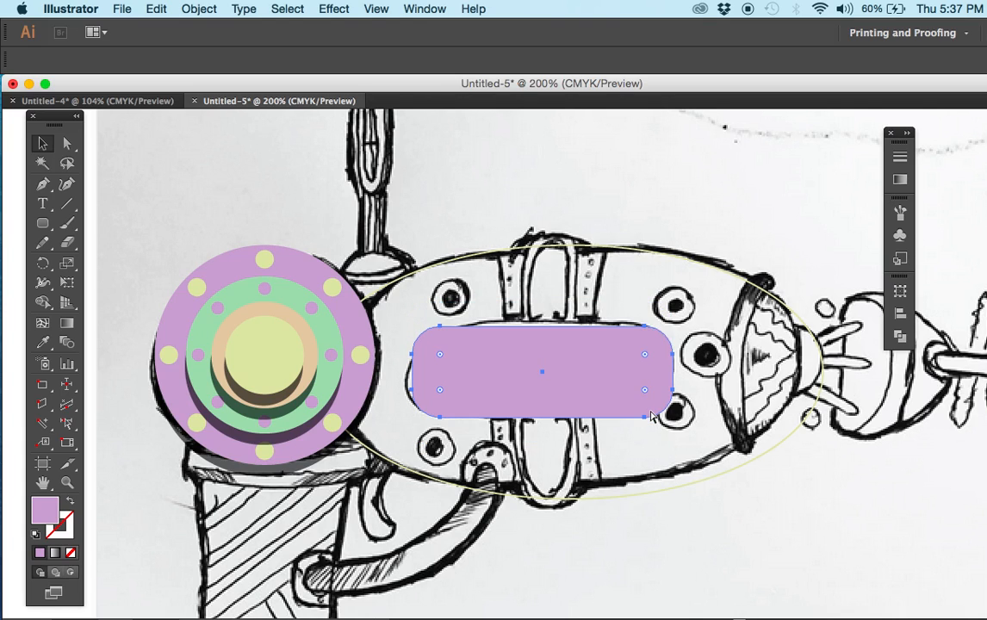
pyautogui.press('super+z')
pyautogui.press('super+shift+z')
pyautogui.press('super+z')
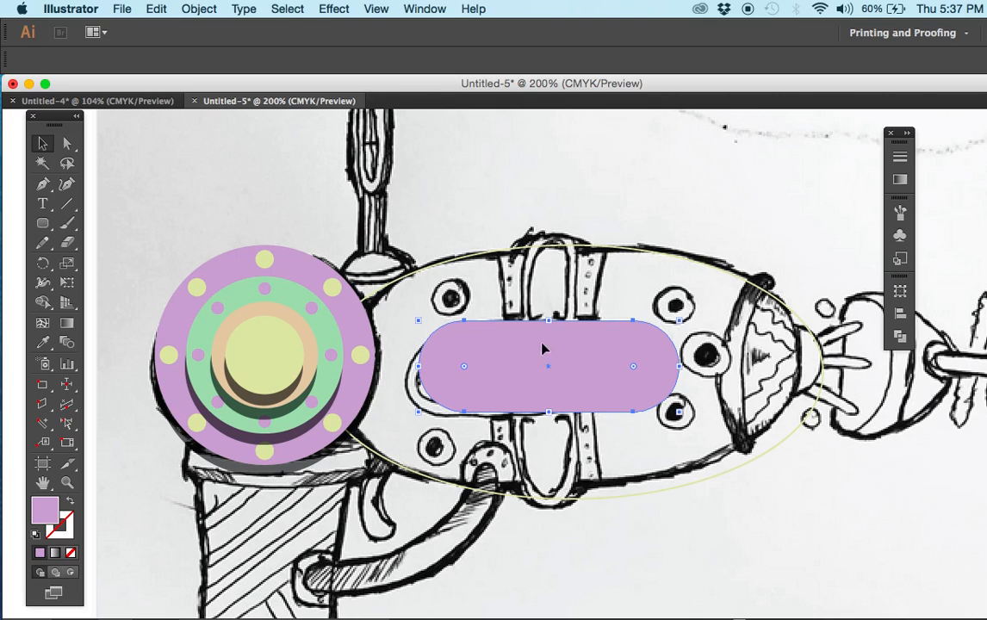
# Step: Shift the purple capsule left over the sketched window and preview an Offset Path of -0.125 in on it
pyautogui.moveTo(536, 362); pyautogui.dragTo(515, 364)
pyautogui.moveTo(580, 374); pyautogui.dragTo(585, 366)
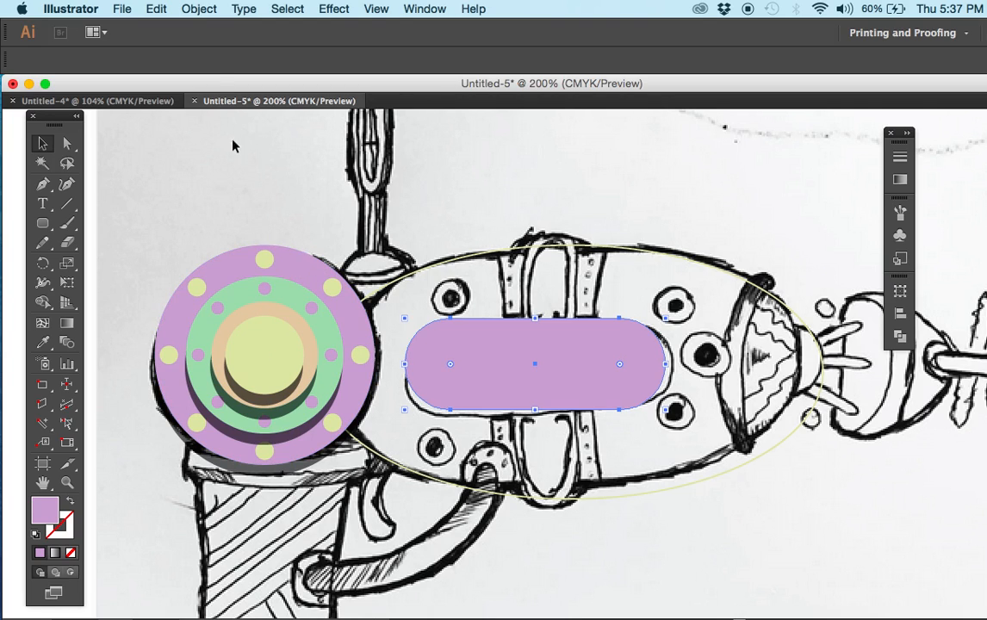
pyautogui.click(212, 9)
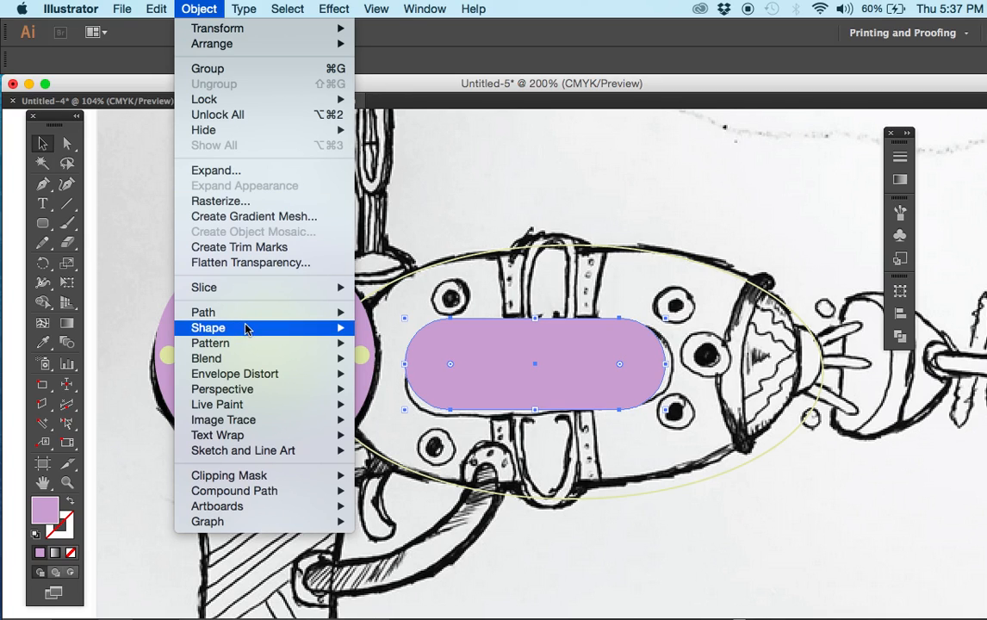
pyautogui.moveTo(245, 312)
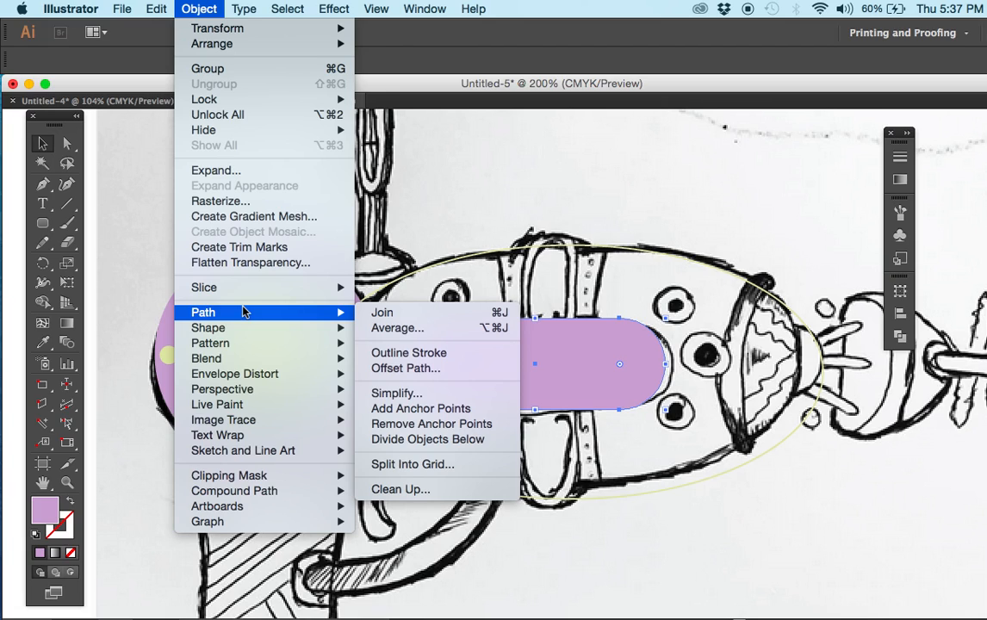
pyautogui.click(443, 369)
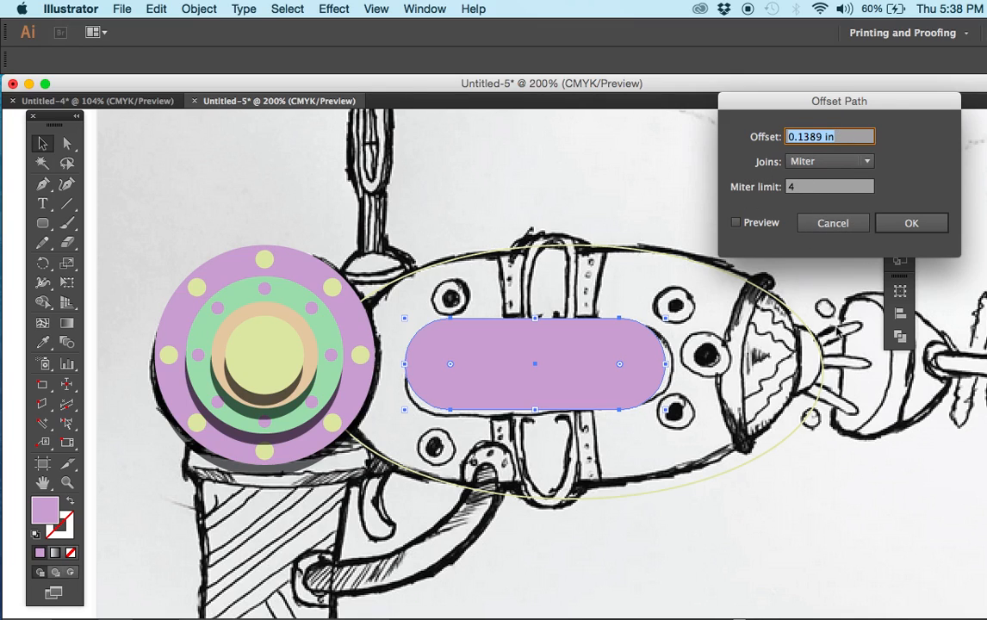
pyautogui.click(737, 223)
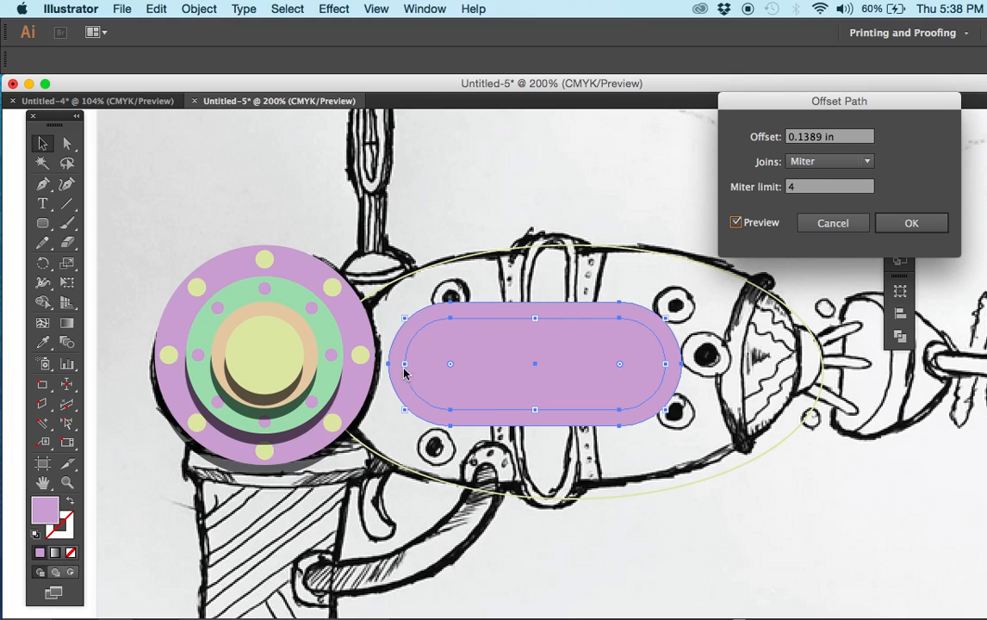
pyautogui.click(755, 137)
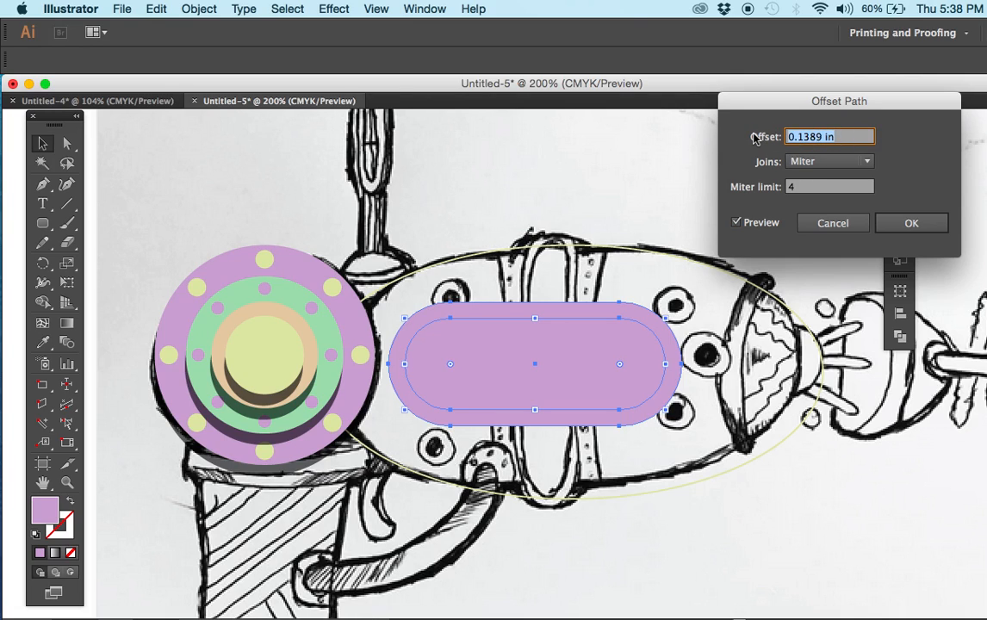
pyautogui.write('-.125')
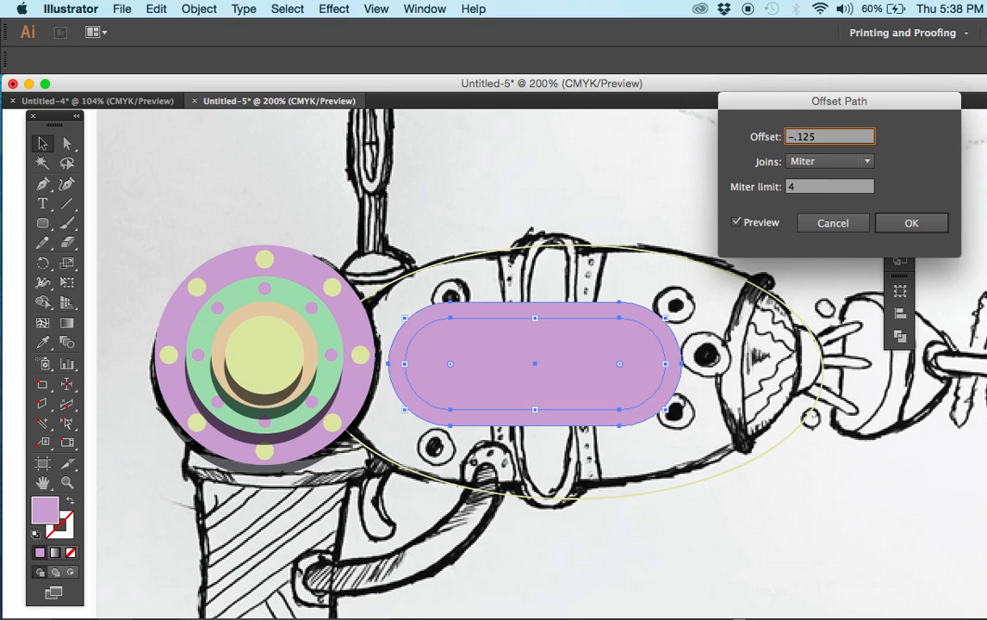
pyautogui.press('Tab')
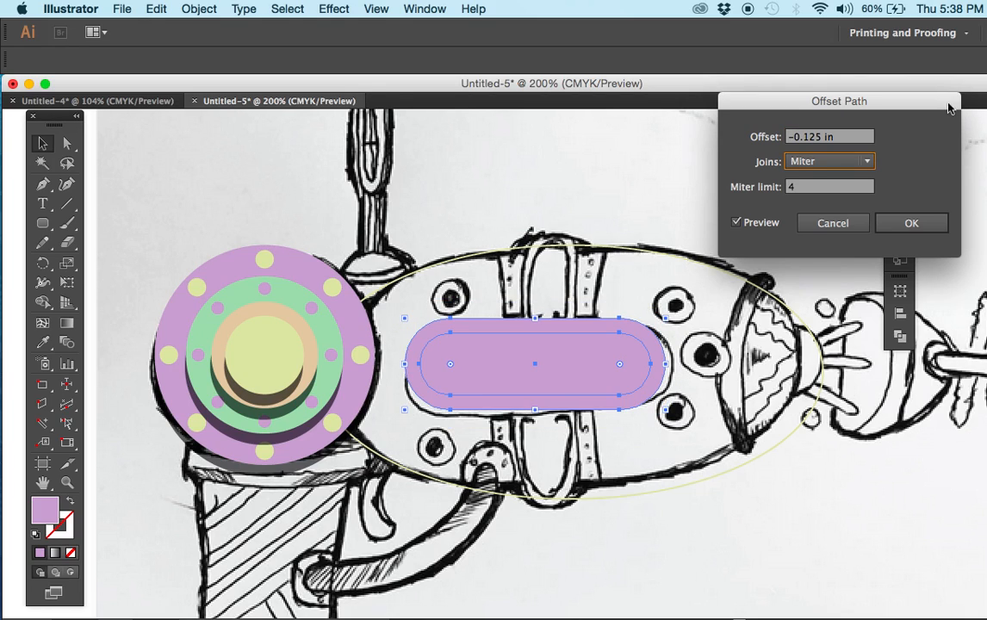
# Step: Set the path offset to -0.06 in, compare the join types, and apply it with Round joins
pyautogui.moveTo(840, 137); pyautogui.dragTo(806, 136)
pyautogui.press('BackSpace')
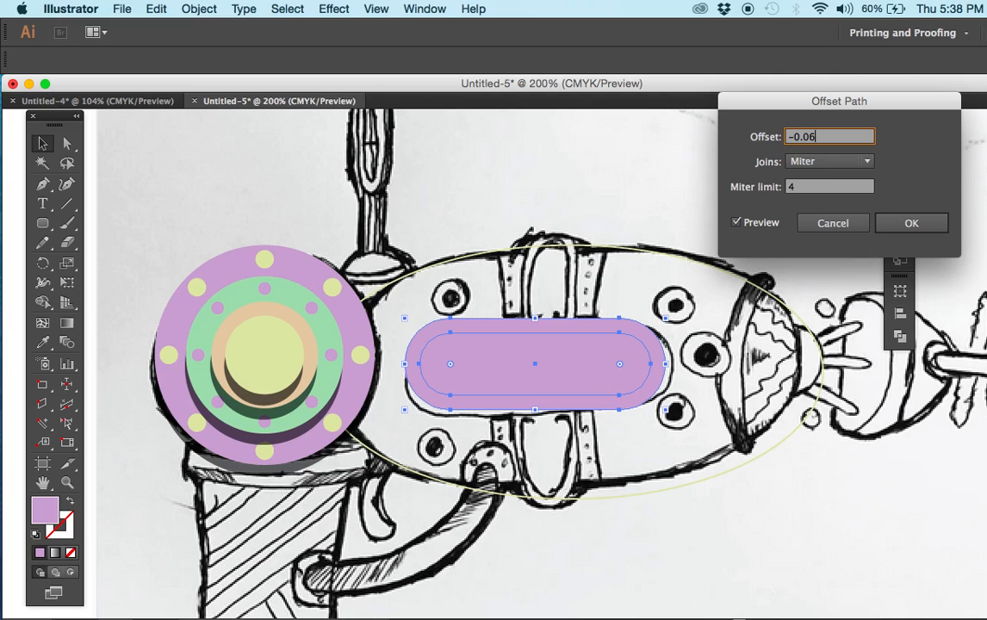
pyautogui.press('Tab')
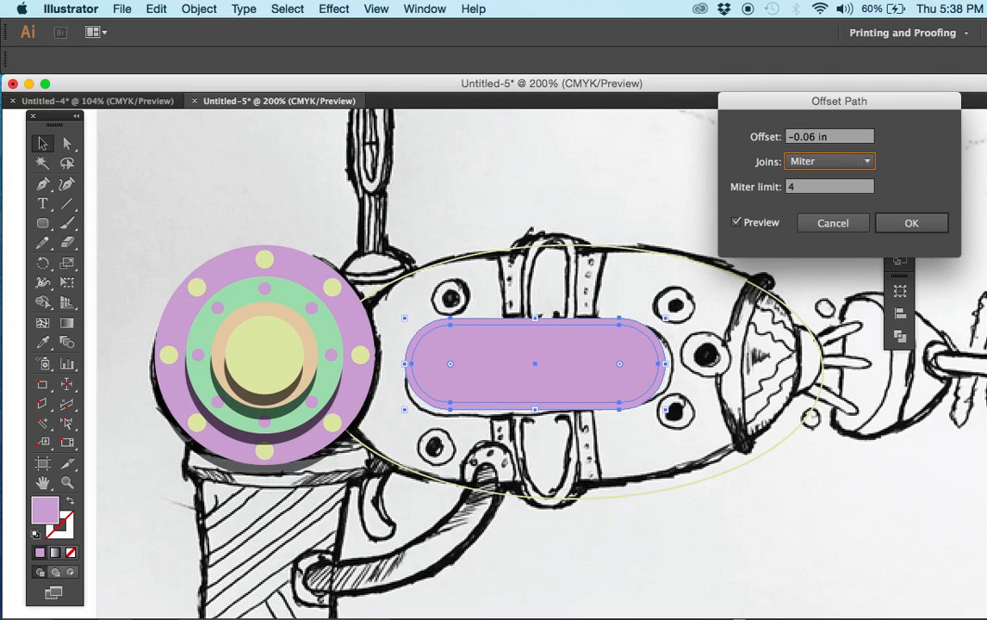
pyautogui.click(833, 161)
pyautogui.click(837, 196)
pyautogui.click(835, 173)
pyautogui.click(834, 214)
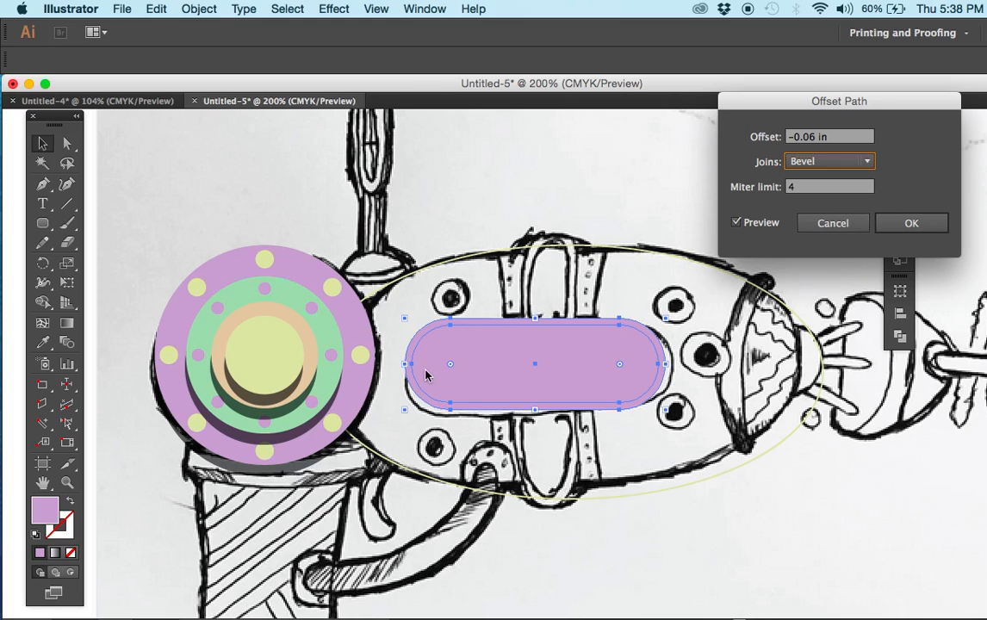
pyautogui.click(828, 163)
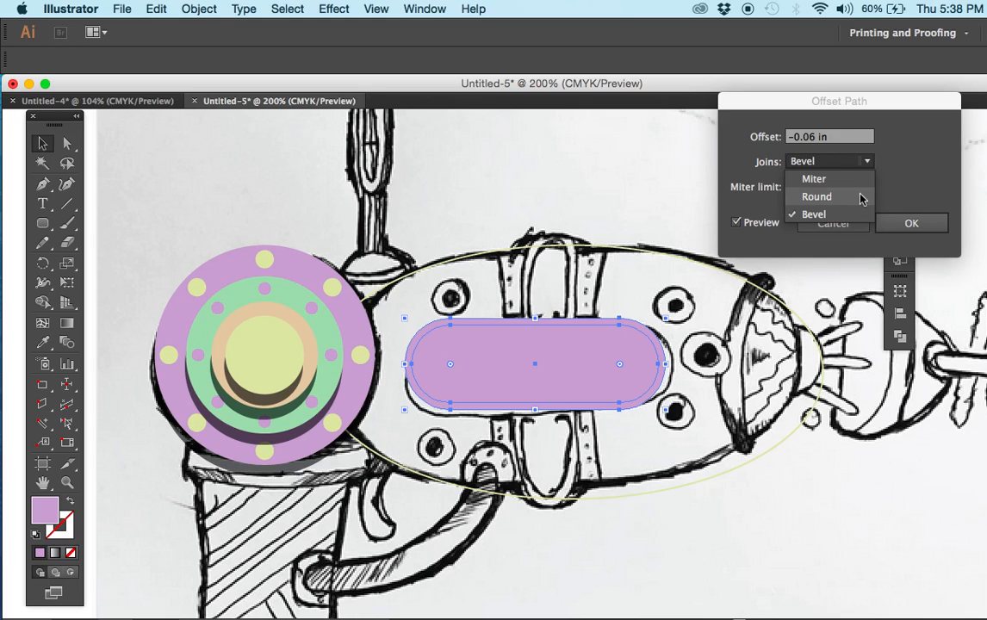
pyautogui.click(835, 179)
pyautogui.click(837, 162)
pyautogui.click(835, 196)
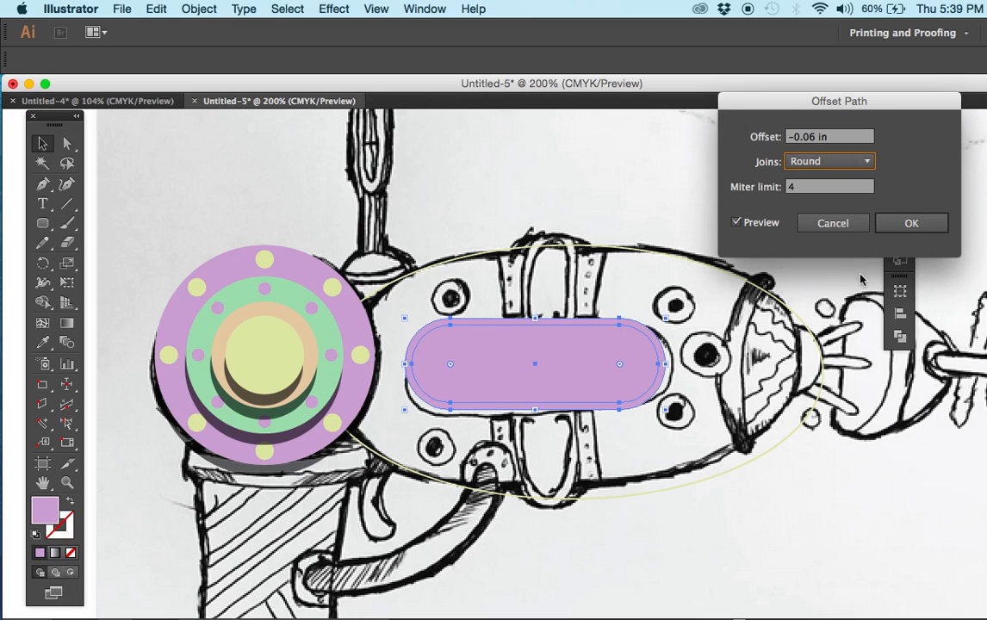
pyautogui.click(911, 223)
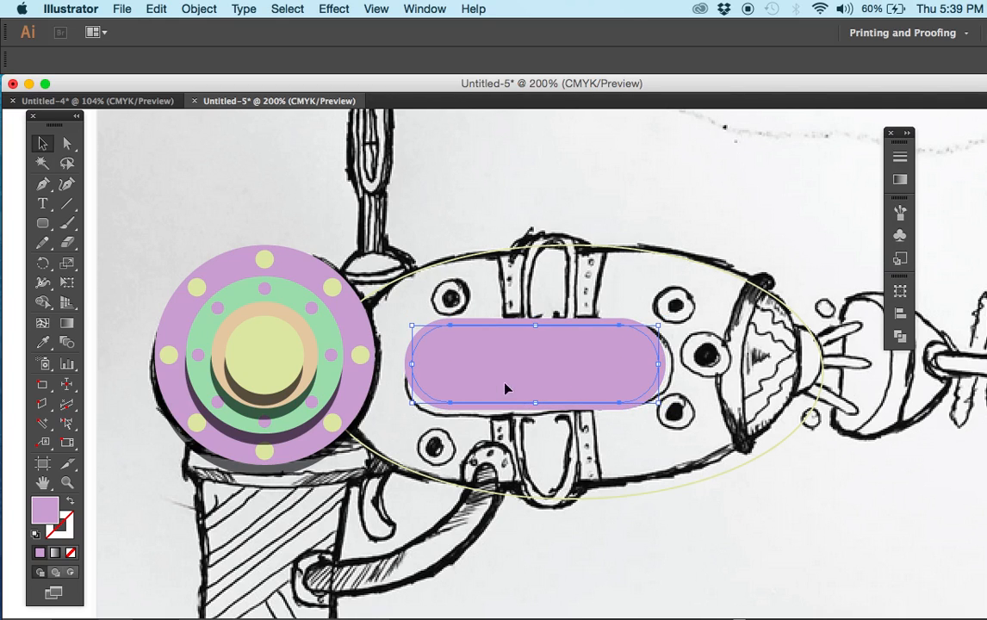
# Step: Fill the inset capsule with the yellow sampled from the dial's center circle
pyautogui.click(44, 342)
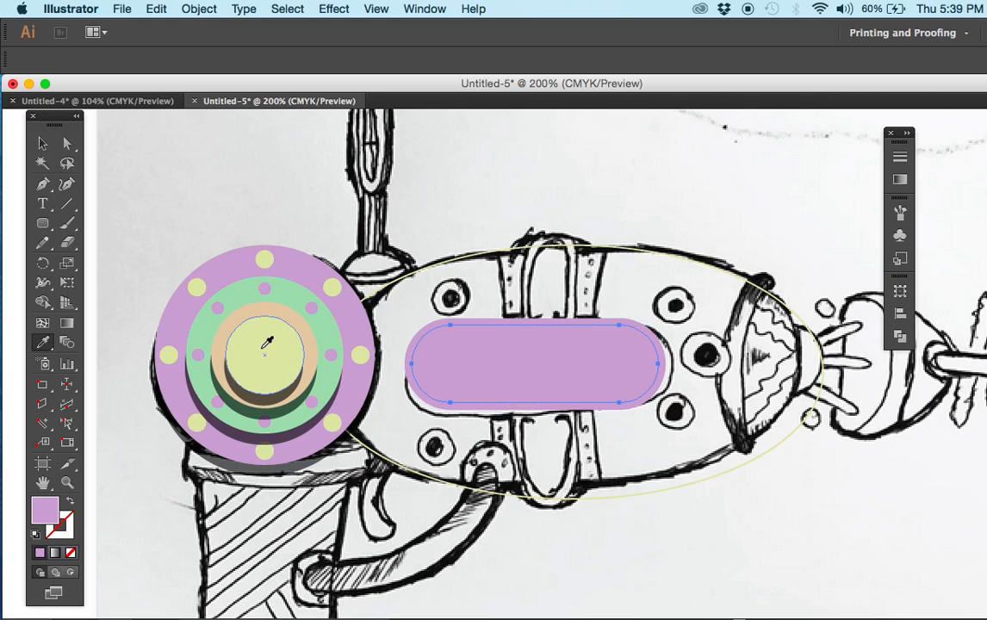
pyautogui.click(263, 339)
pyautogui.click(40, 144)
pyautogui.click(179, 160)
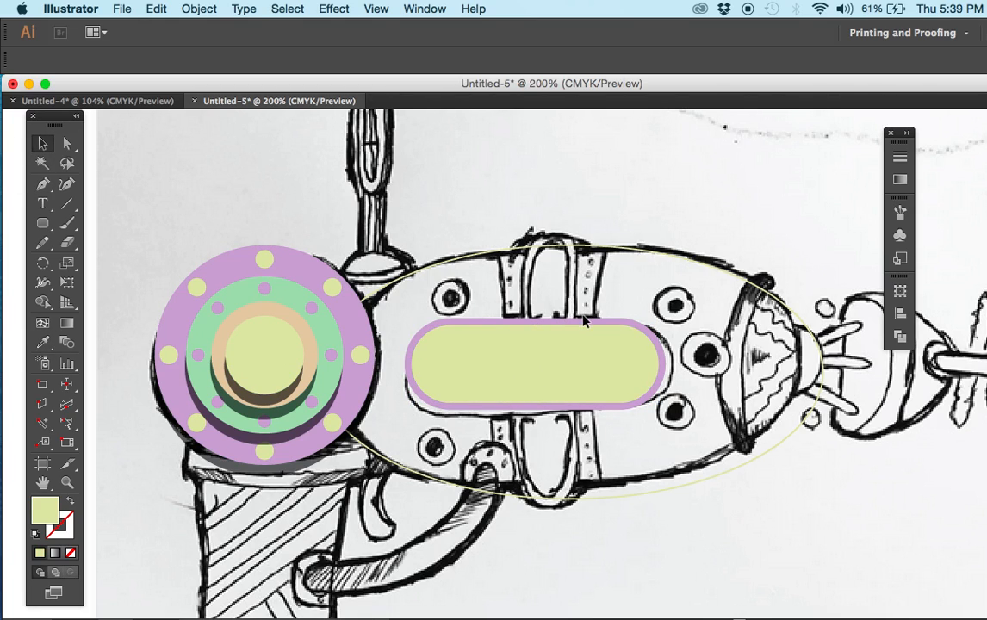
# Step: Turn the body ellipse's outline back into a fill and recolor it with the green of the dial's middle ring
pyautogui.click(507, 249)
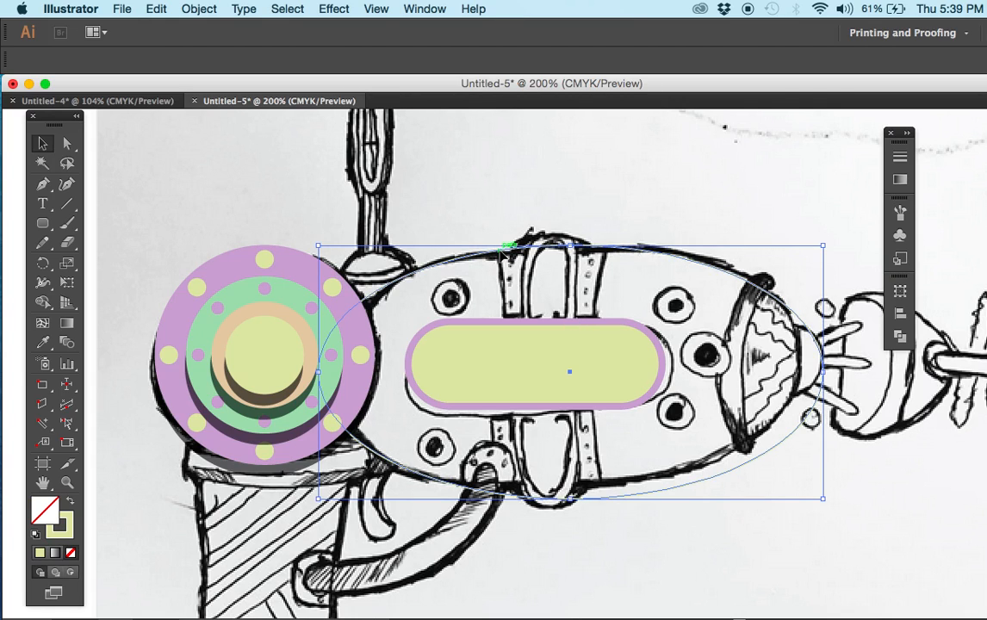
pyautogui.click(71, 504)
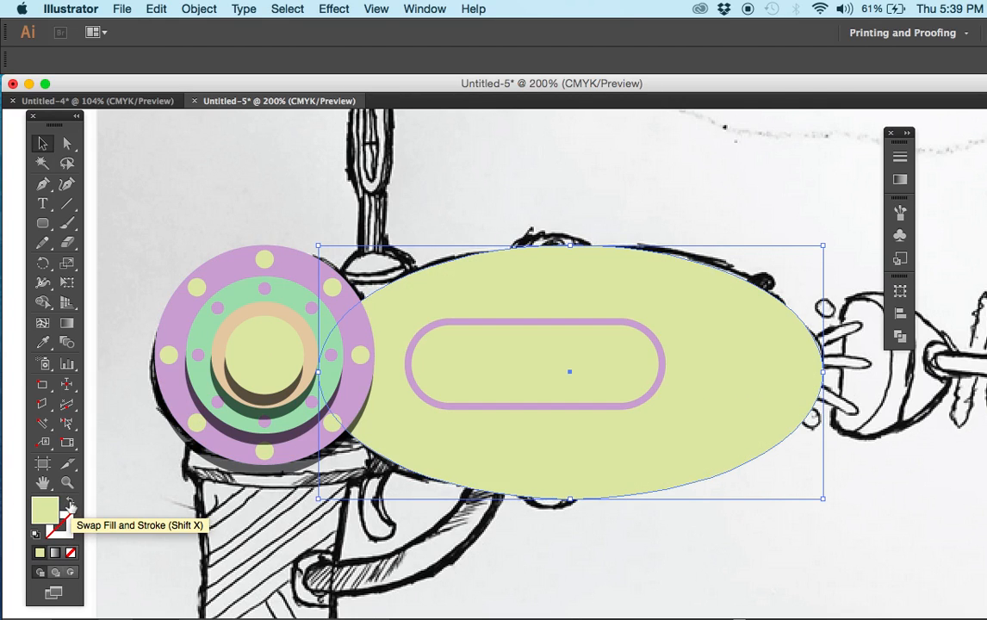
pyautogui.click(42, 342)
pyautogui.click(228, 263)
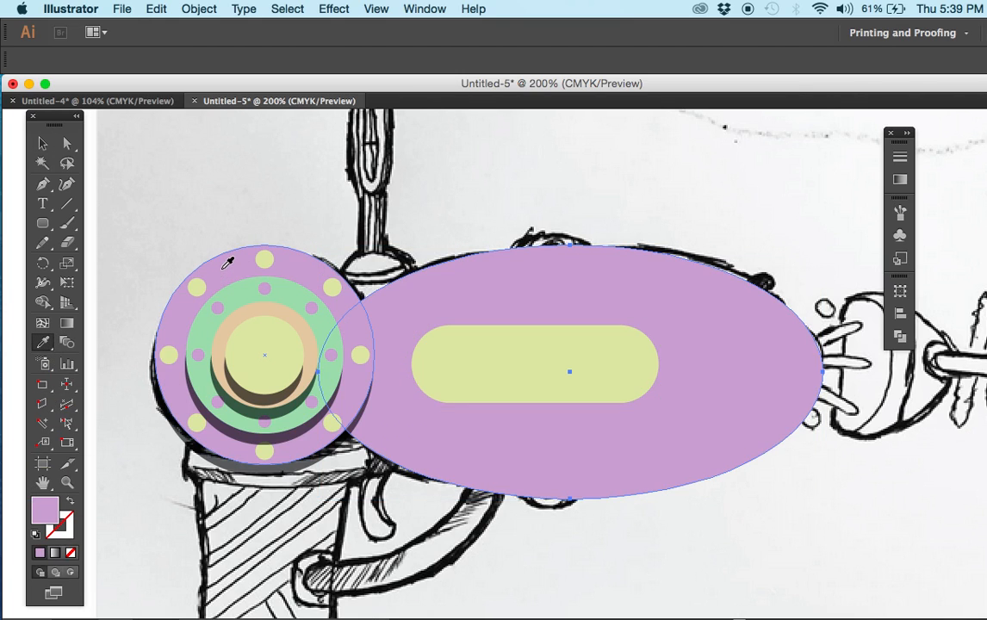
pyautogui.click(240, 289)
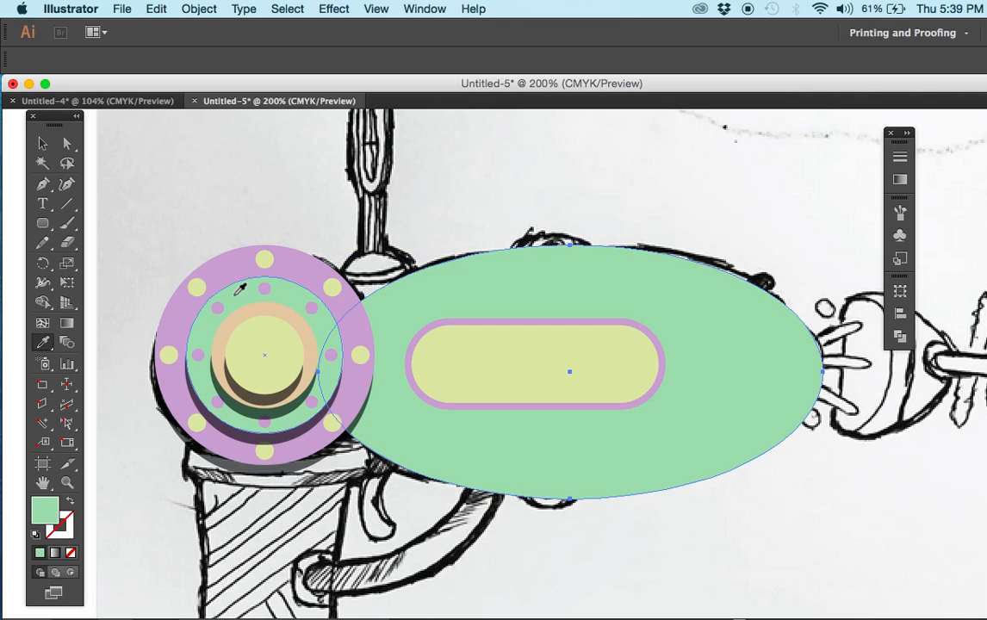
pyautogui.click(42, 143)
pyautogui.click(143, 184)
# Step: Apply the last-used drop shadow effect to the purple capsule around the window
pyautogui.click(459, 306)
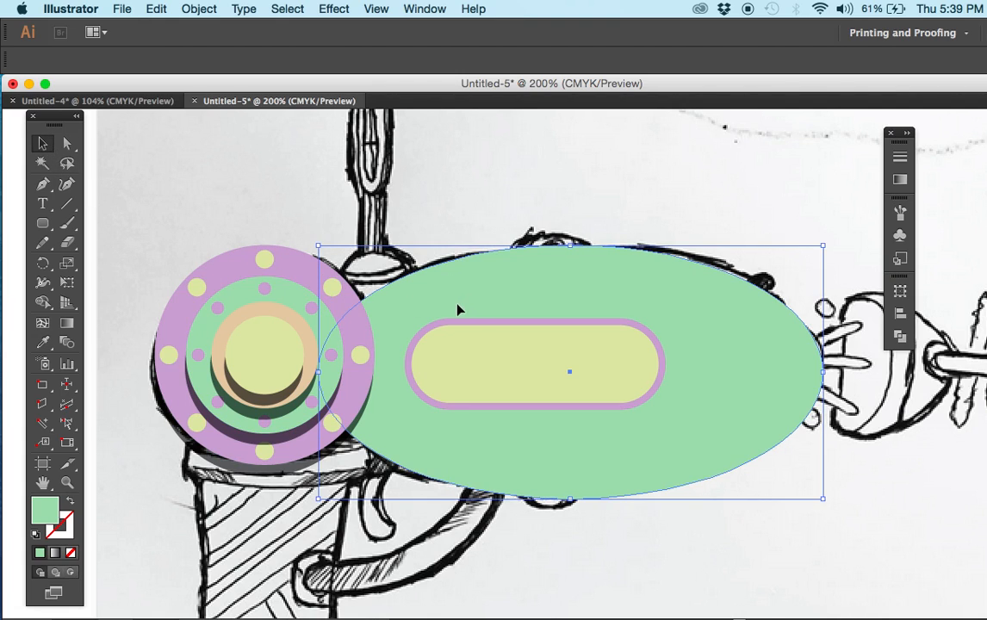
pyautogui.keyDown('shift'); pyautogui.click(479, 324); pyautogui.keyUp('shift')
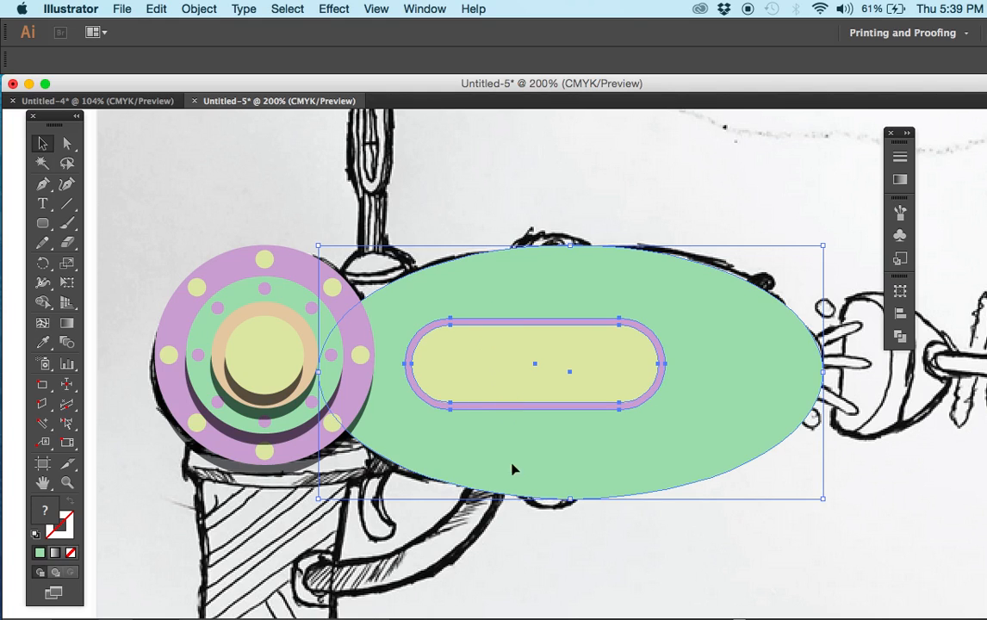
pyautogui.click(522, 509)
pyautogui.click(509, 408)
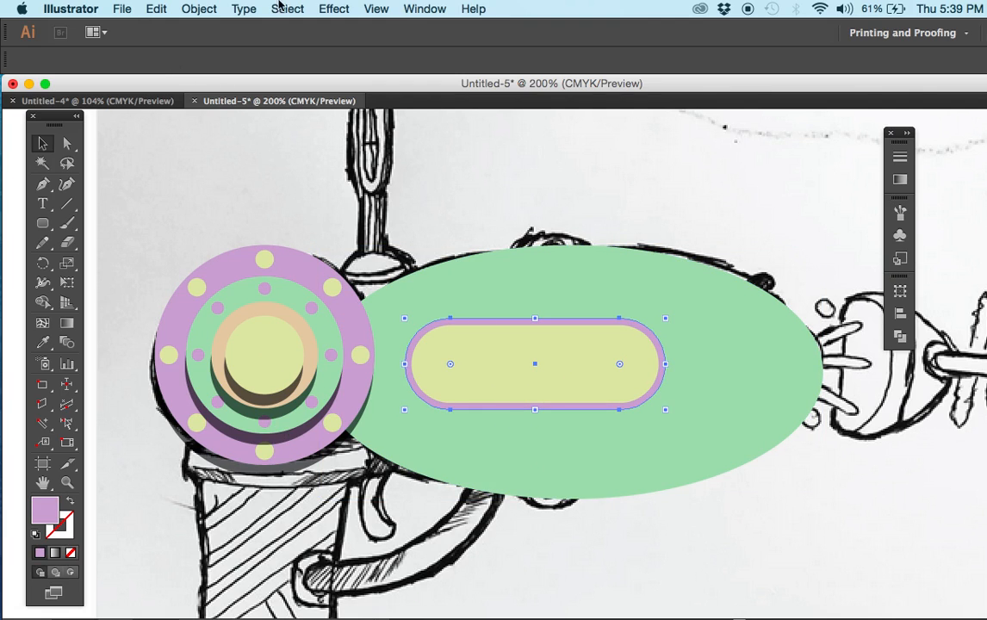
pyautogui.click(334, 9)
pyautogui.click(334, 29)
# Step: Try the same drop shadow on the yellow inner capsule
pyautogui.click(480, 350)
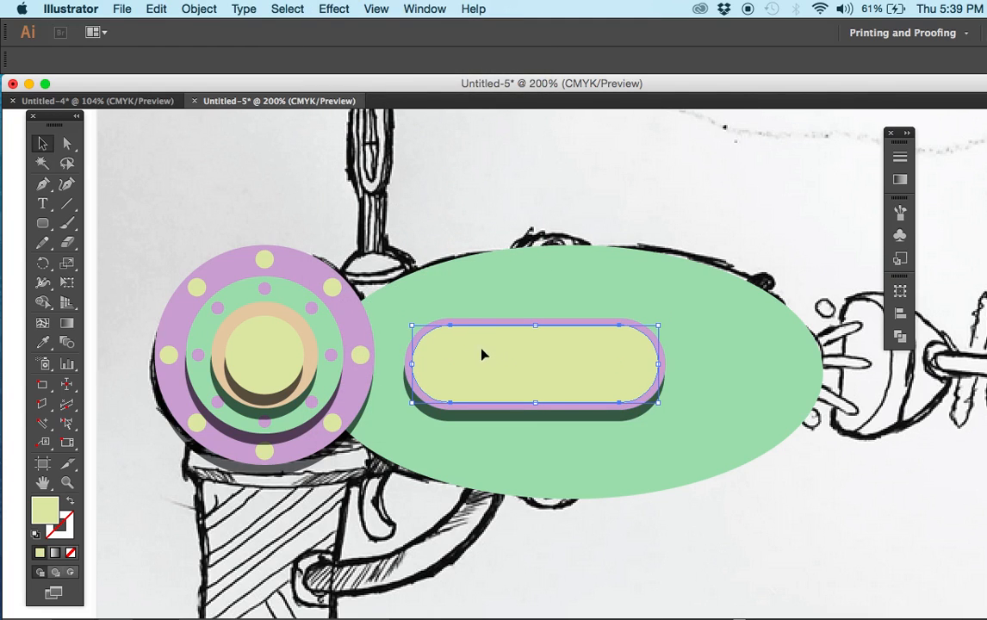
pyautogui.click(374, 9)
pyautogui.moveTo(334, 9)
pyautogui.click(349, 29)
pyautogui.click(477, 287)
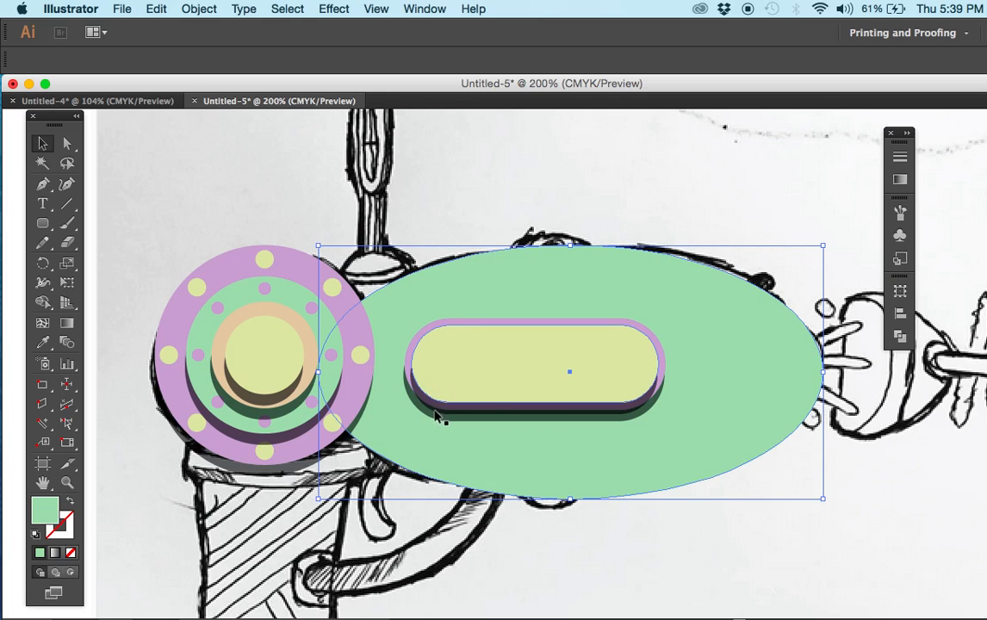
pyautogui.click(412, 366)
# Step: Apply the same drop shadow to the green body ellipse and deselect it
pyautogui.click(455, 294)
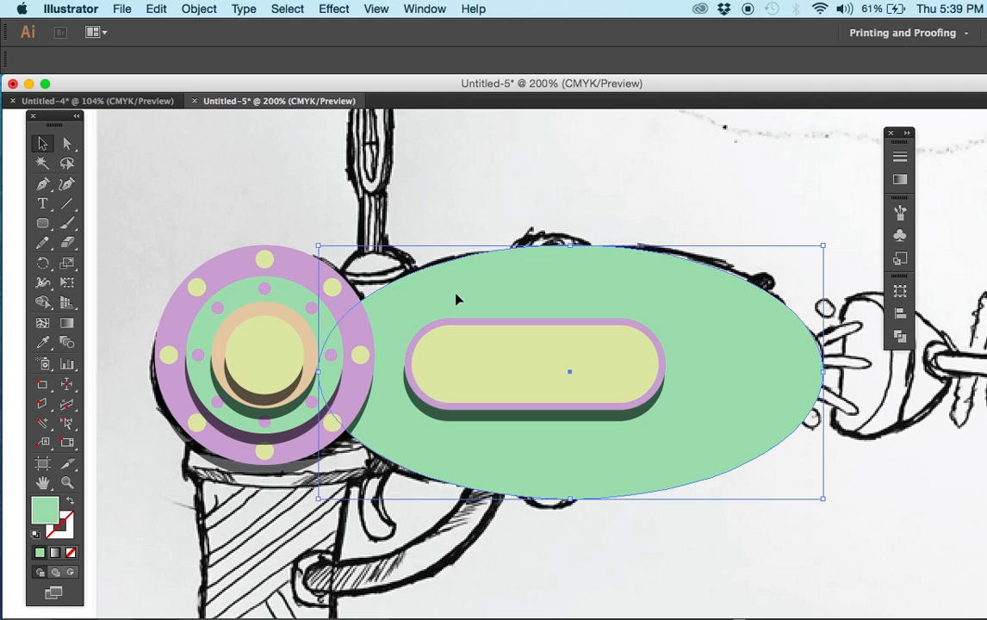
pyautogui.click(333, 11)
pyautogui.click(338, 30)
pyautogui.click(223, 213)
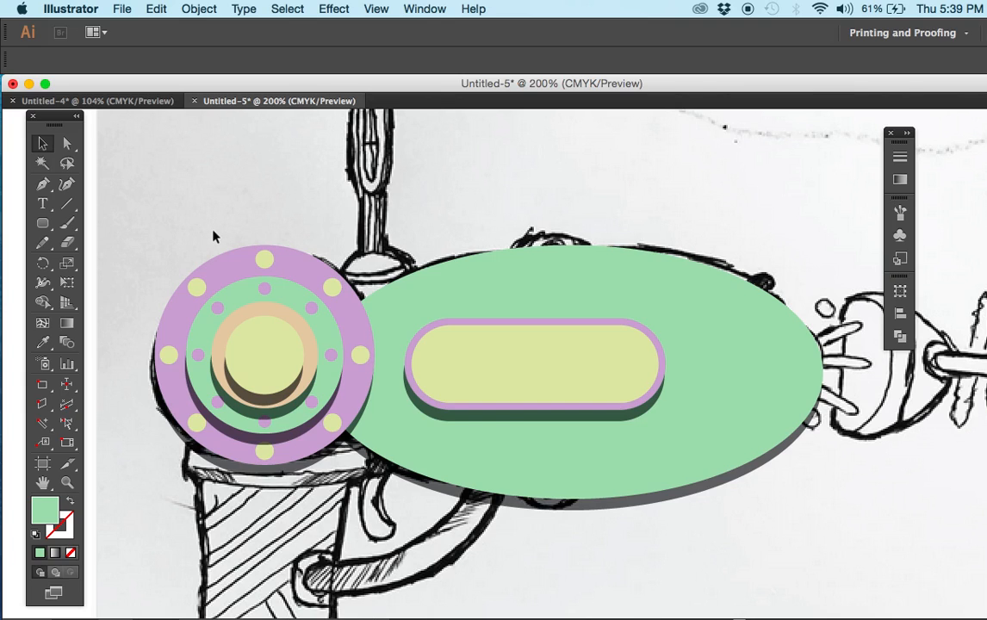